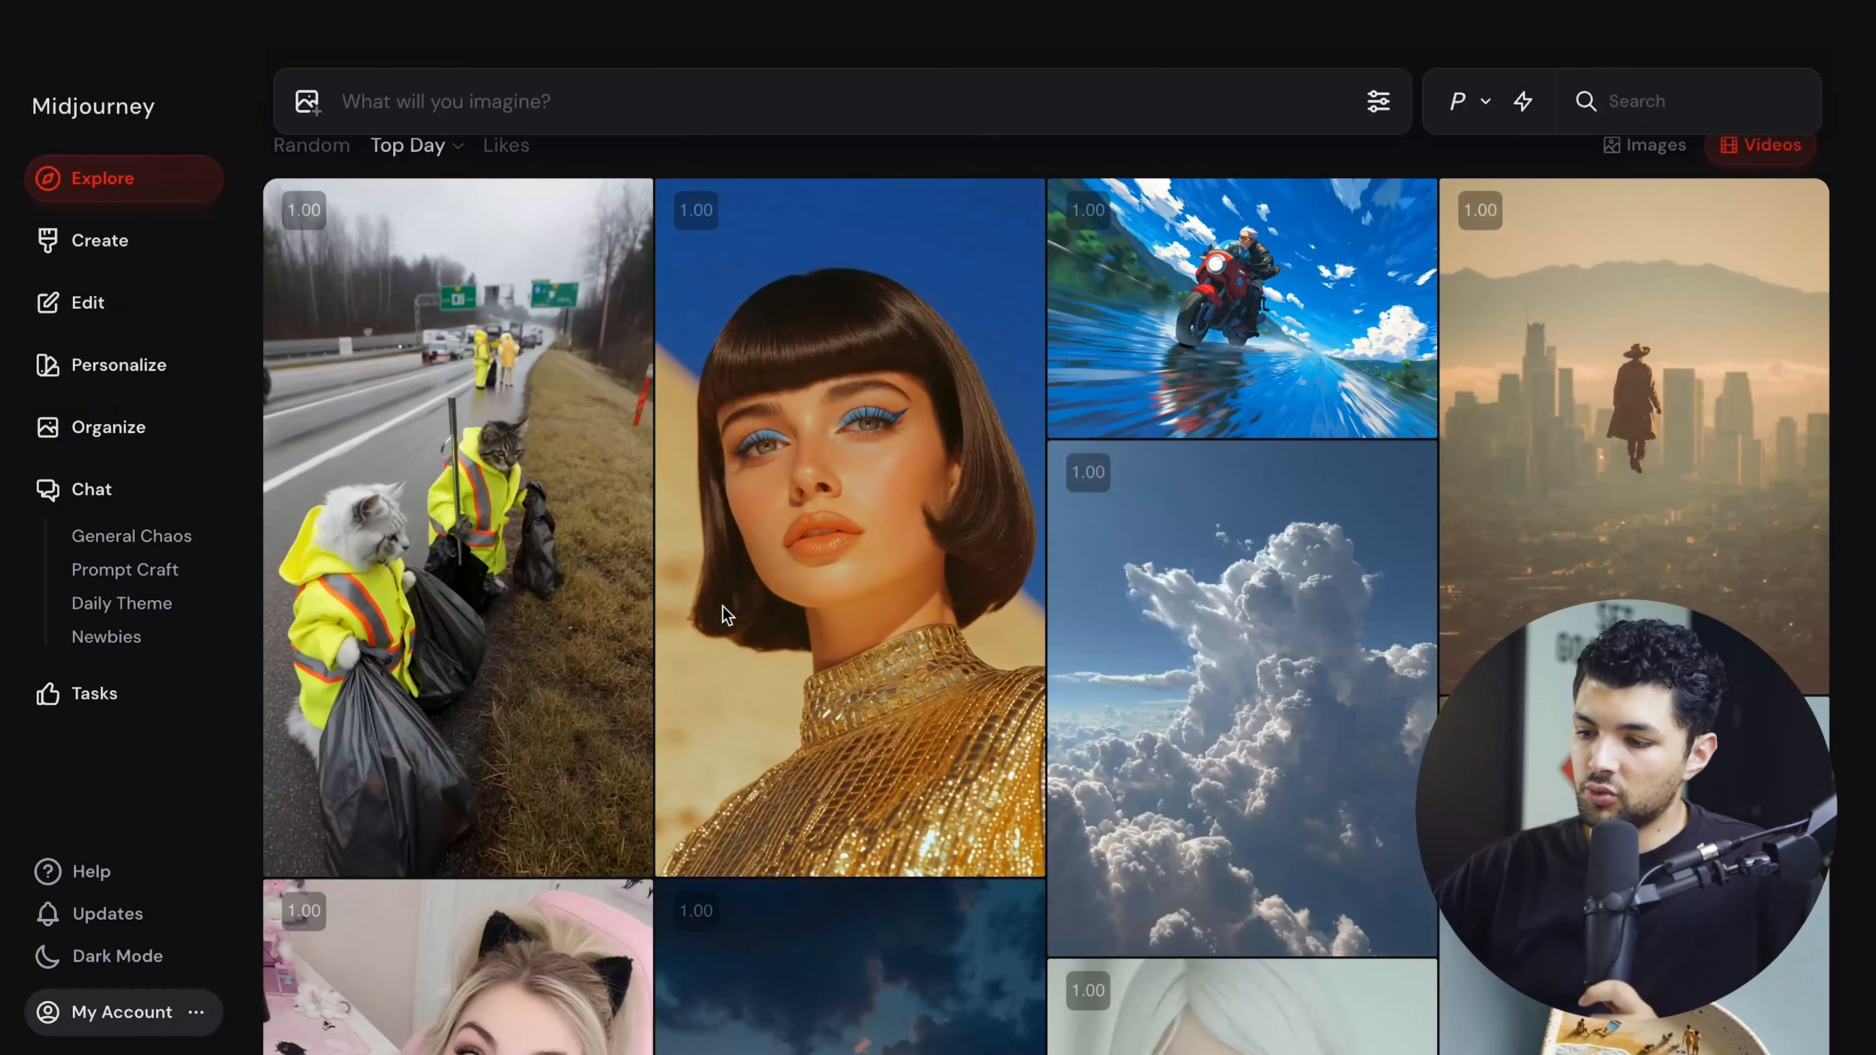
Browse the community gallery of top videos of the day for generation examples.
{"action": "scroll", "coordinate": [722, 607], "scroll_direction": "down", "scroll_amount": 5}
{"action": "scroll", "coordinate": [723, 607], "scroll_direction": "down", "scroll_amount": 10}
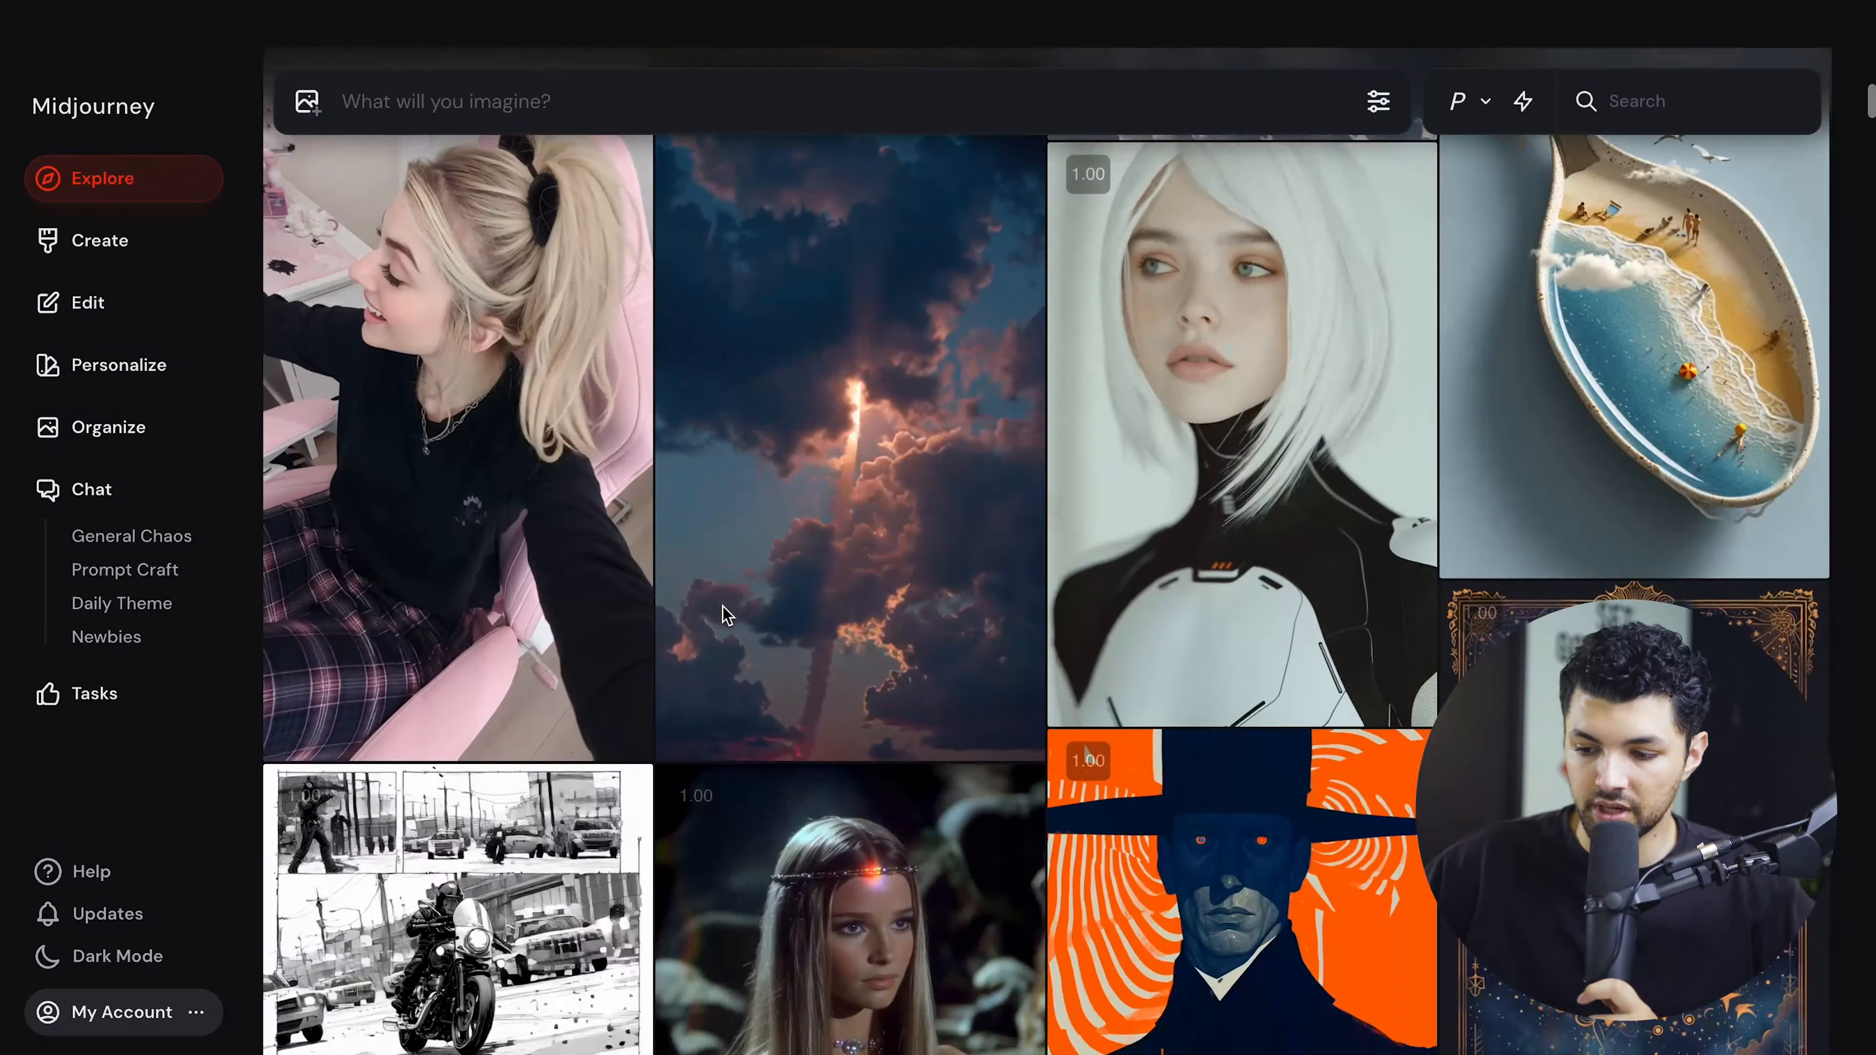
{"action": "scroll", "coordinate": [722, 608], "scroll_direction": "down", "scroll_amount": 12}
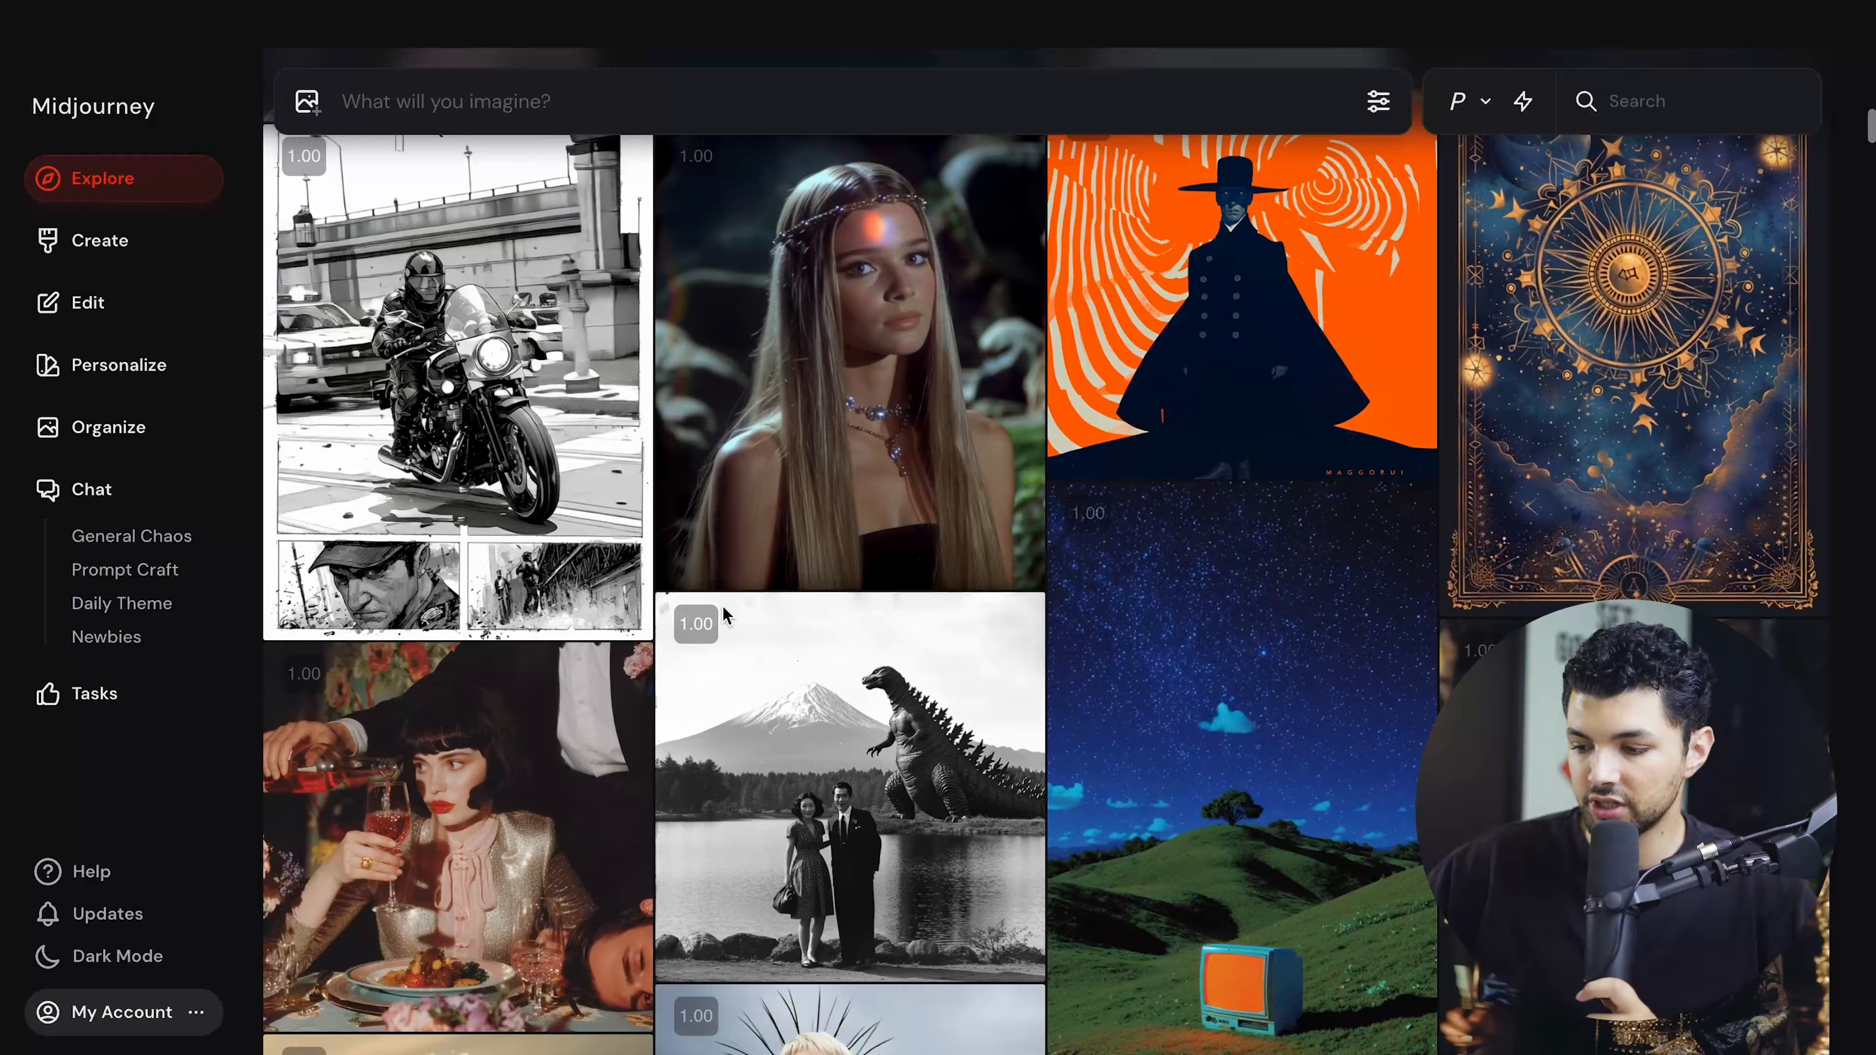
{"action": "scroll", "coordinate": [723, 614], "scroll_direction": "down", "scroll_amount": 10}
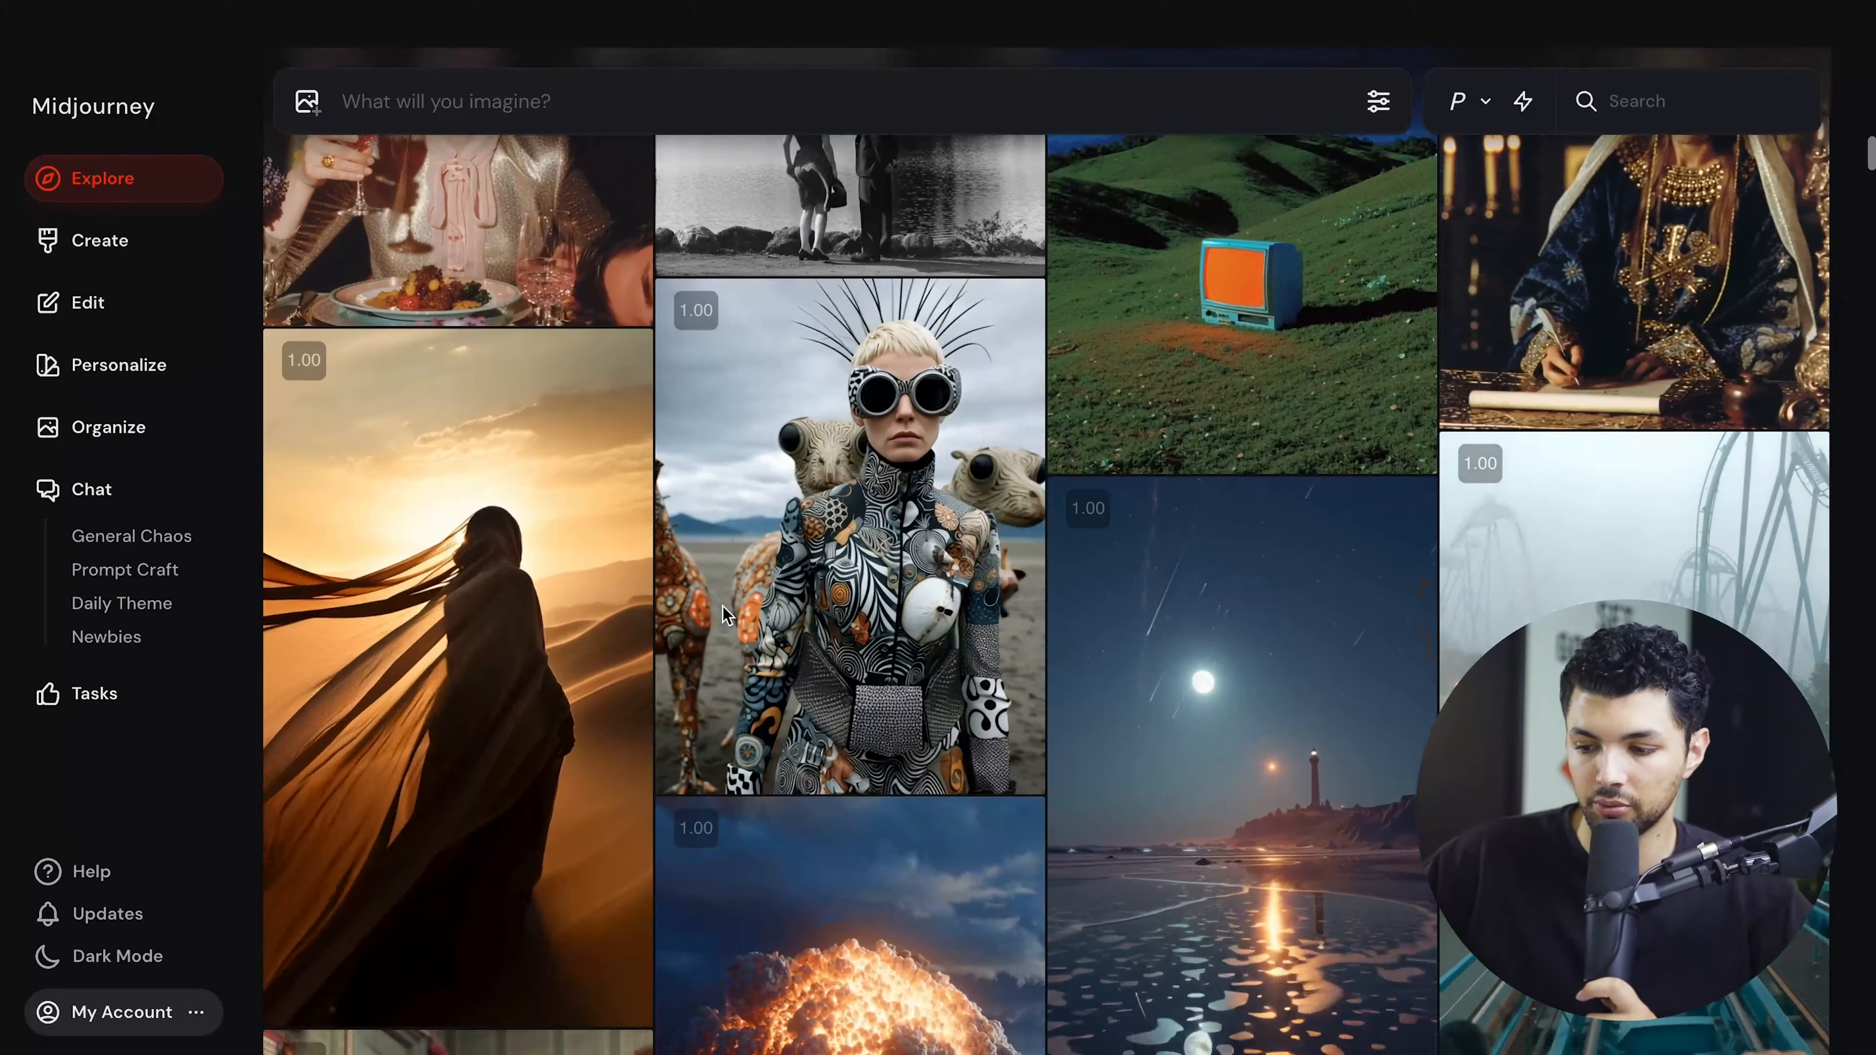
{"action": "scroll", "coordinate": [728, 614], "scroll_direction": "down", "scroll_amount": 10}
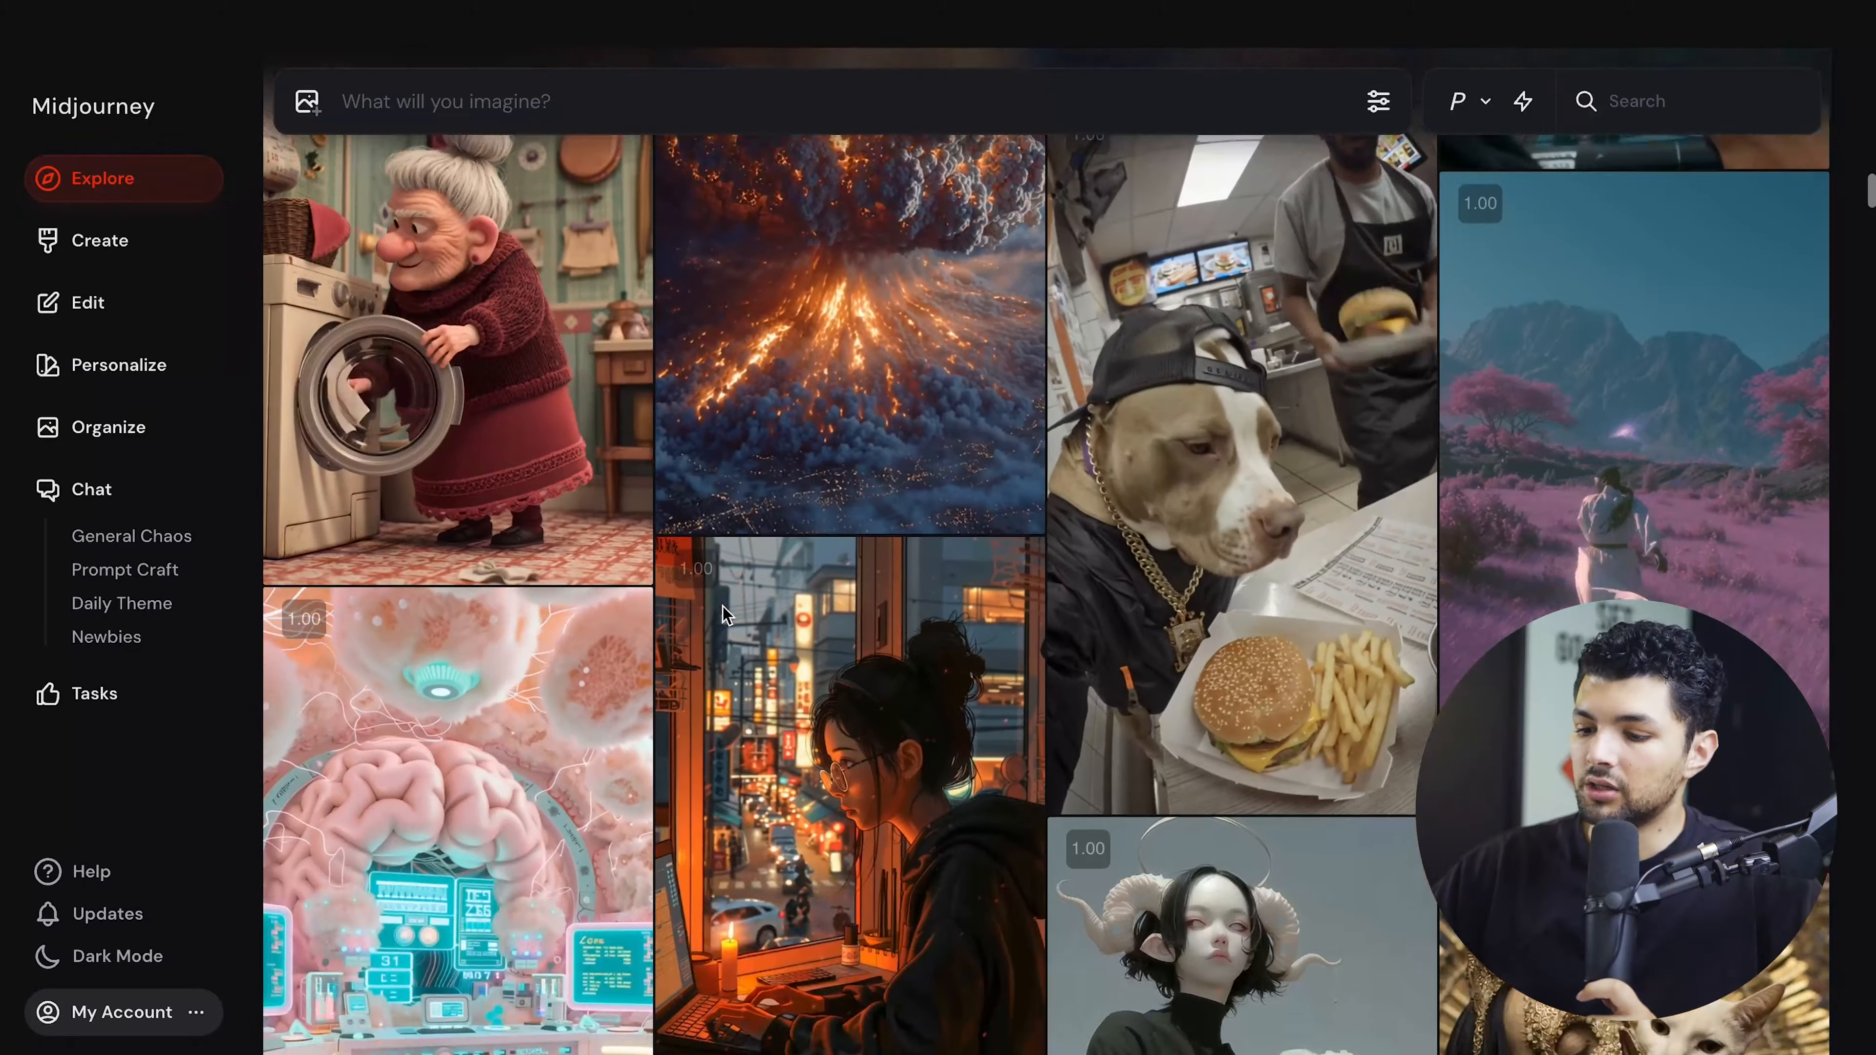
{"action": "scroll", "coordinate": [723, 612], "scroll_direction": "down", "scroll_amount": 9}
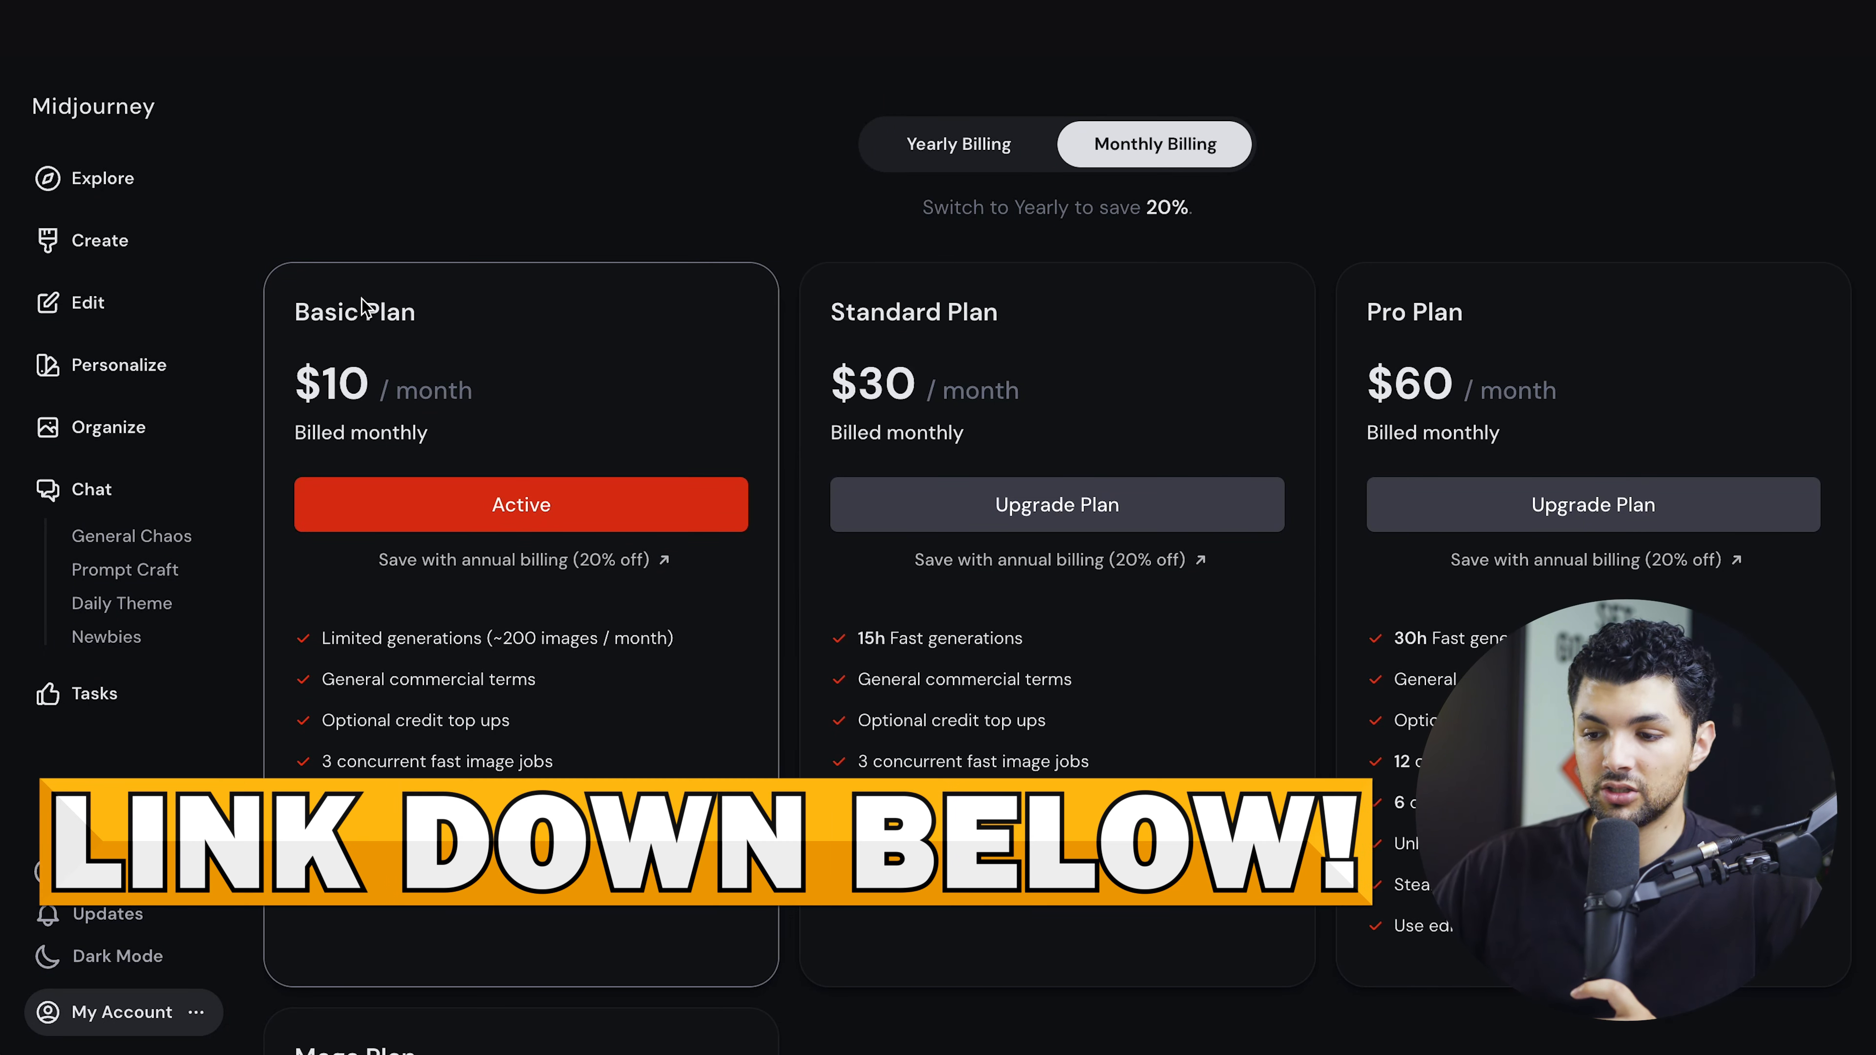
Compare the monthly prices and included features of the Basic, Standard, Pro and Mega subscription plans.
{"action": "scroll", "coordinate": [749, 595], "scroll_direction": "down", "scroll_amount": 1}
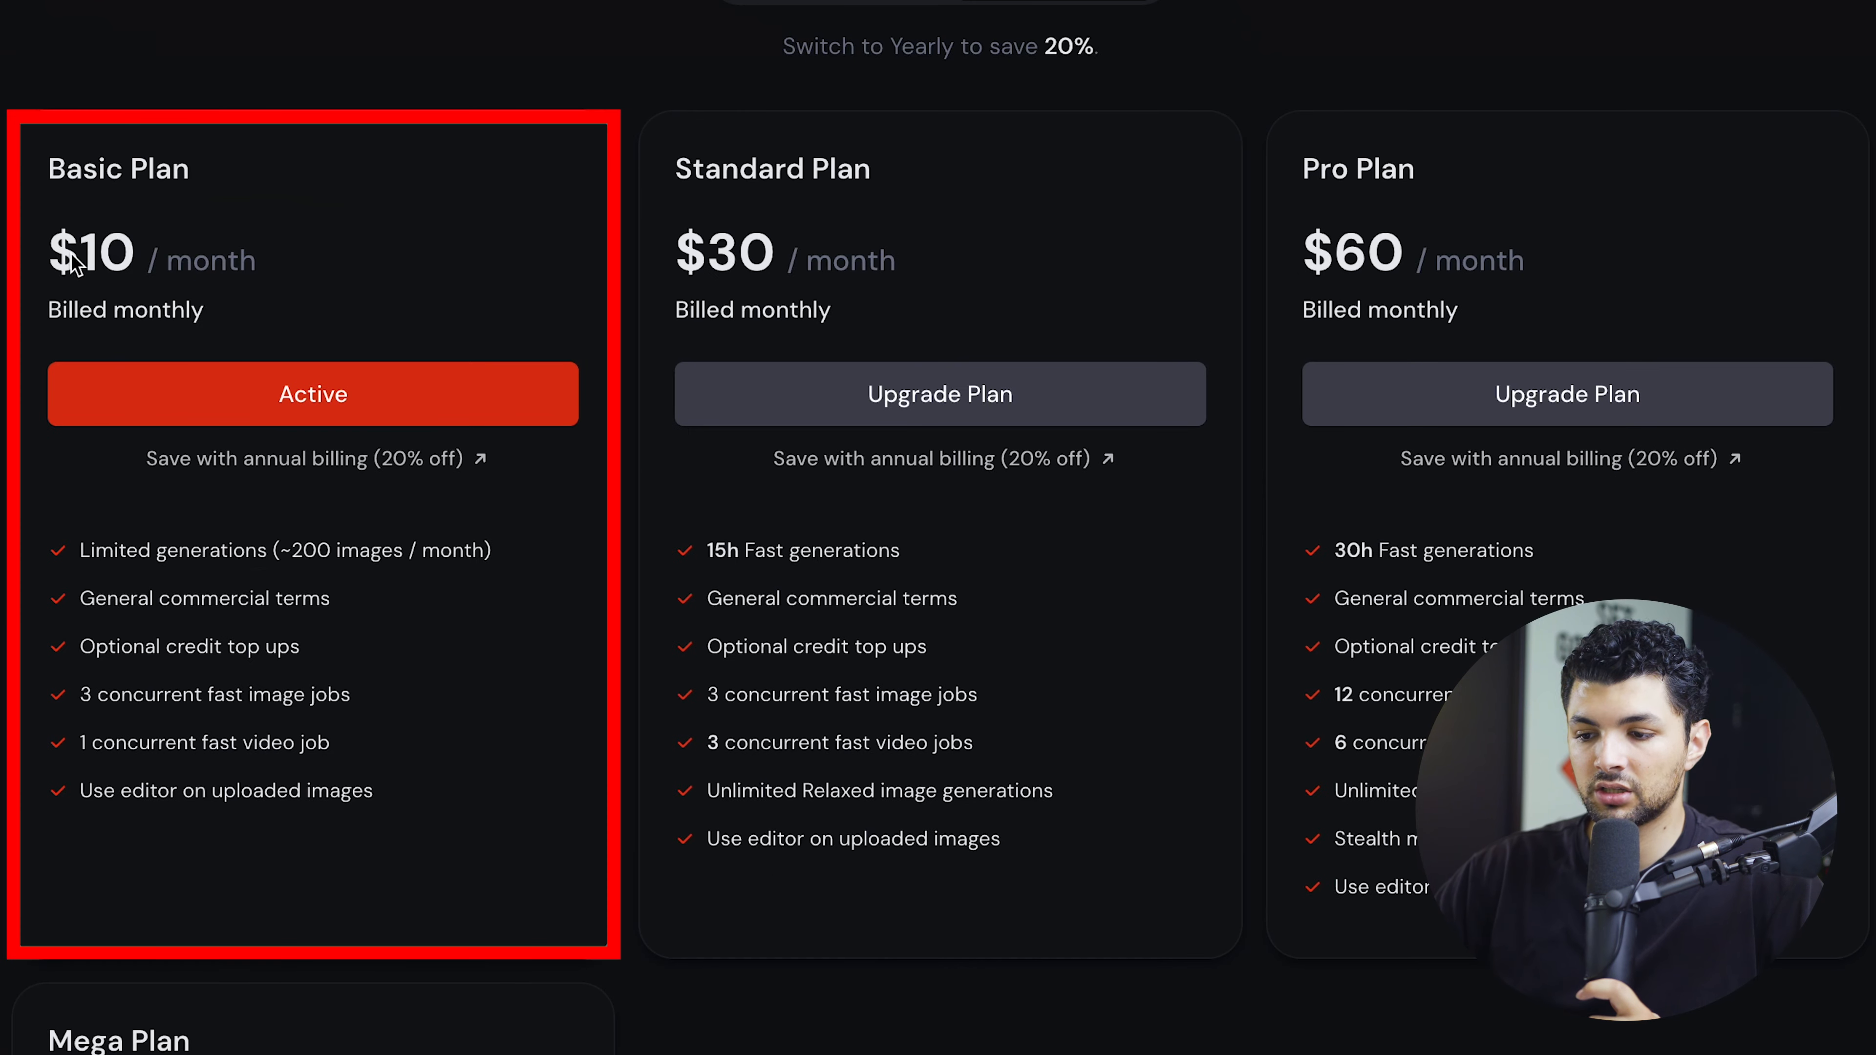
{"action": "left_click_drag", "start_coordinate": [71, 254], "coordinate": [208, 261]}
{"action": "left_click", "coordinate": [208, 261]}
{"action": "scroll", "coordinate": [217, 538], "scroll_direction": "down", "scroll_amount": 2}
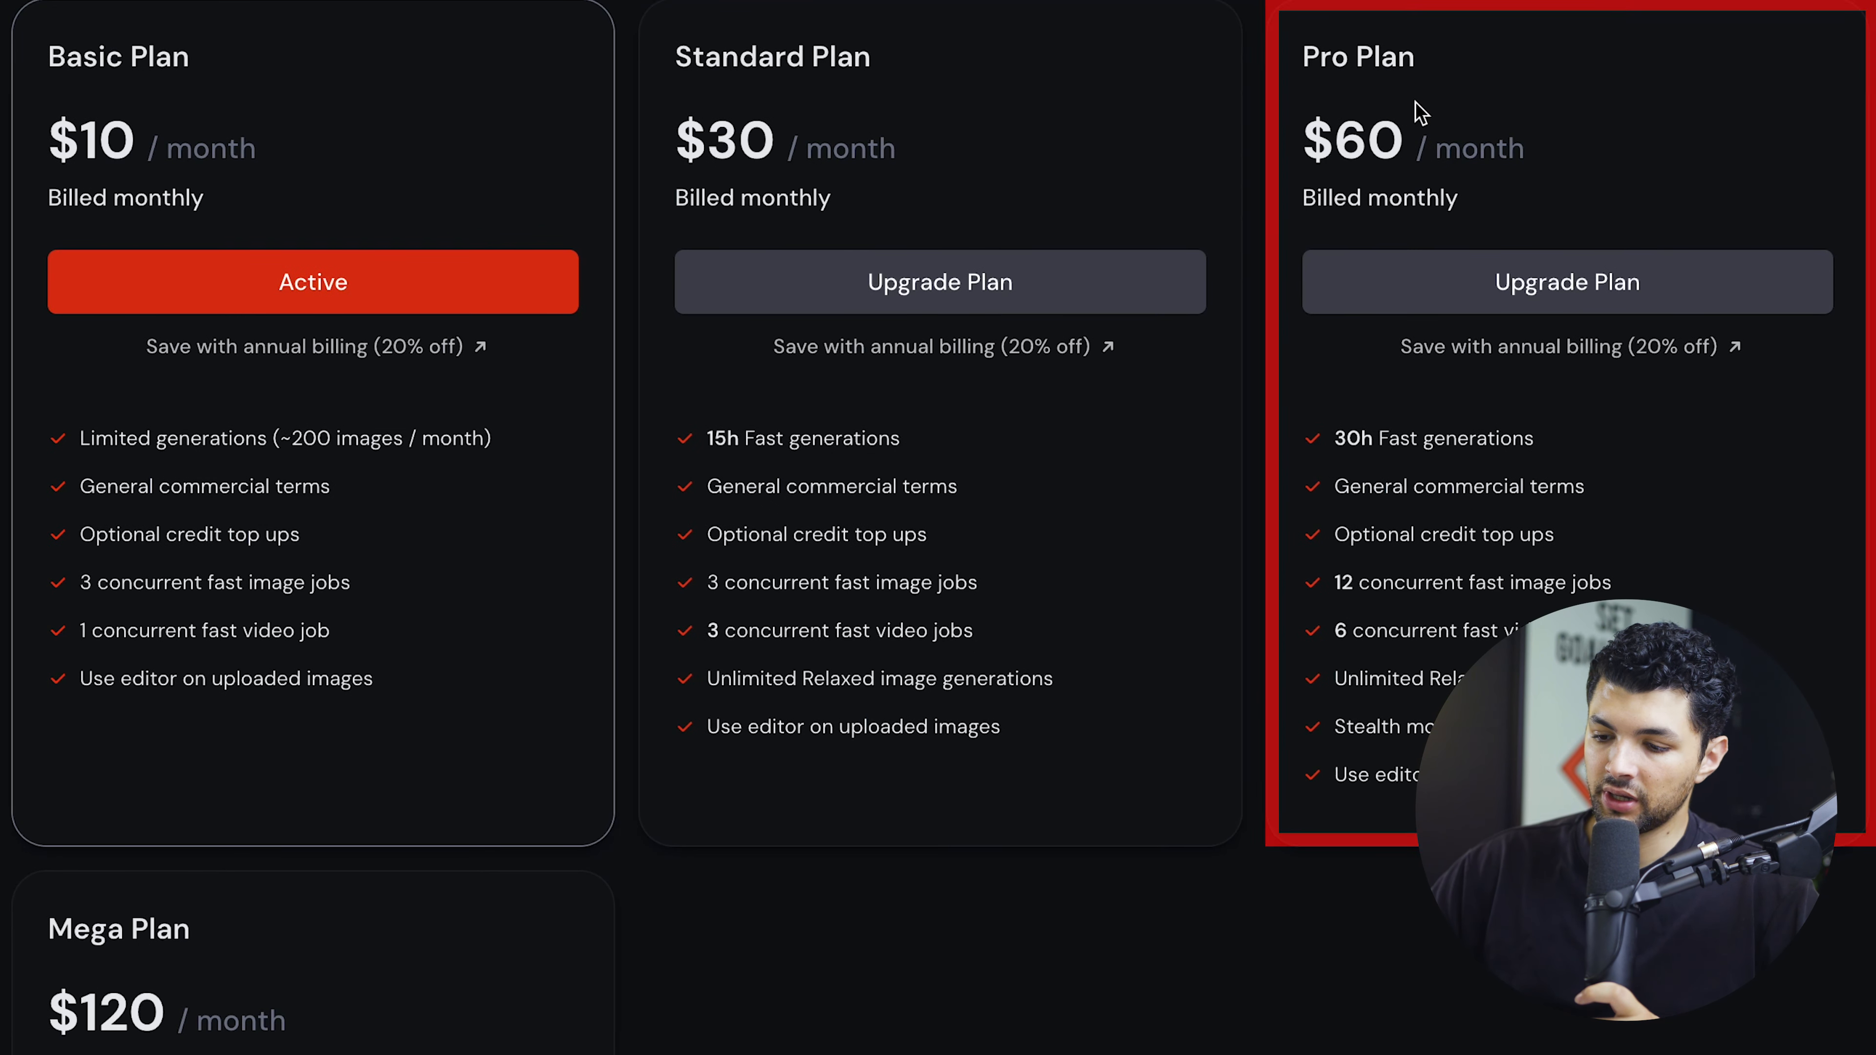
{"action": "scroll", "coordinate": [151, 671], "scroll_direction": "down", "scroll_amount": 10}
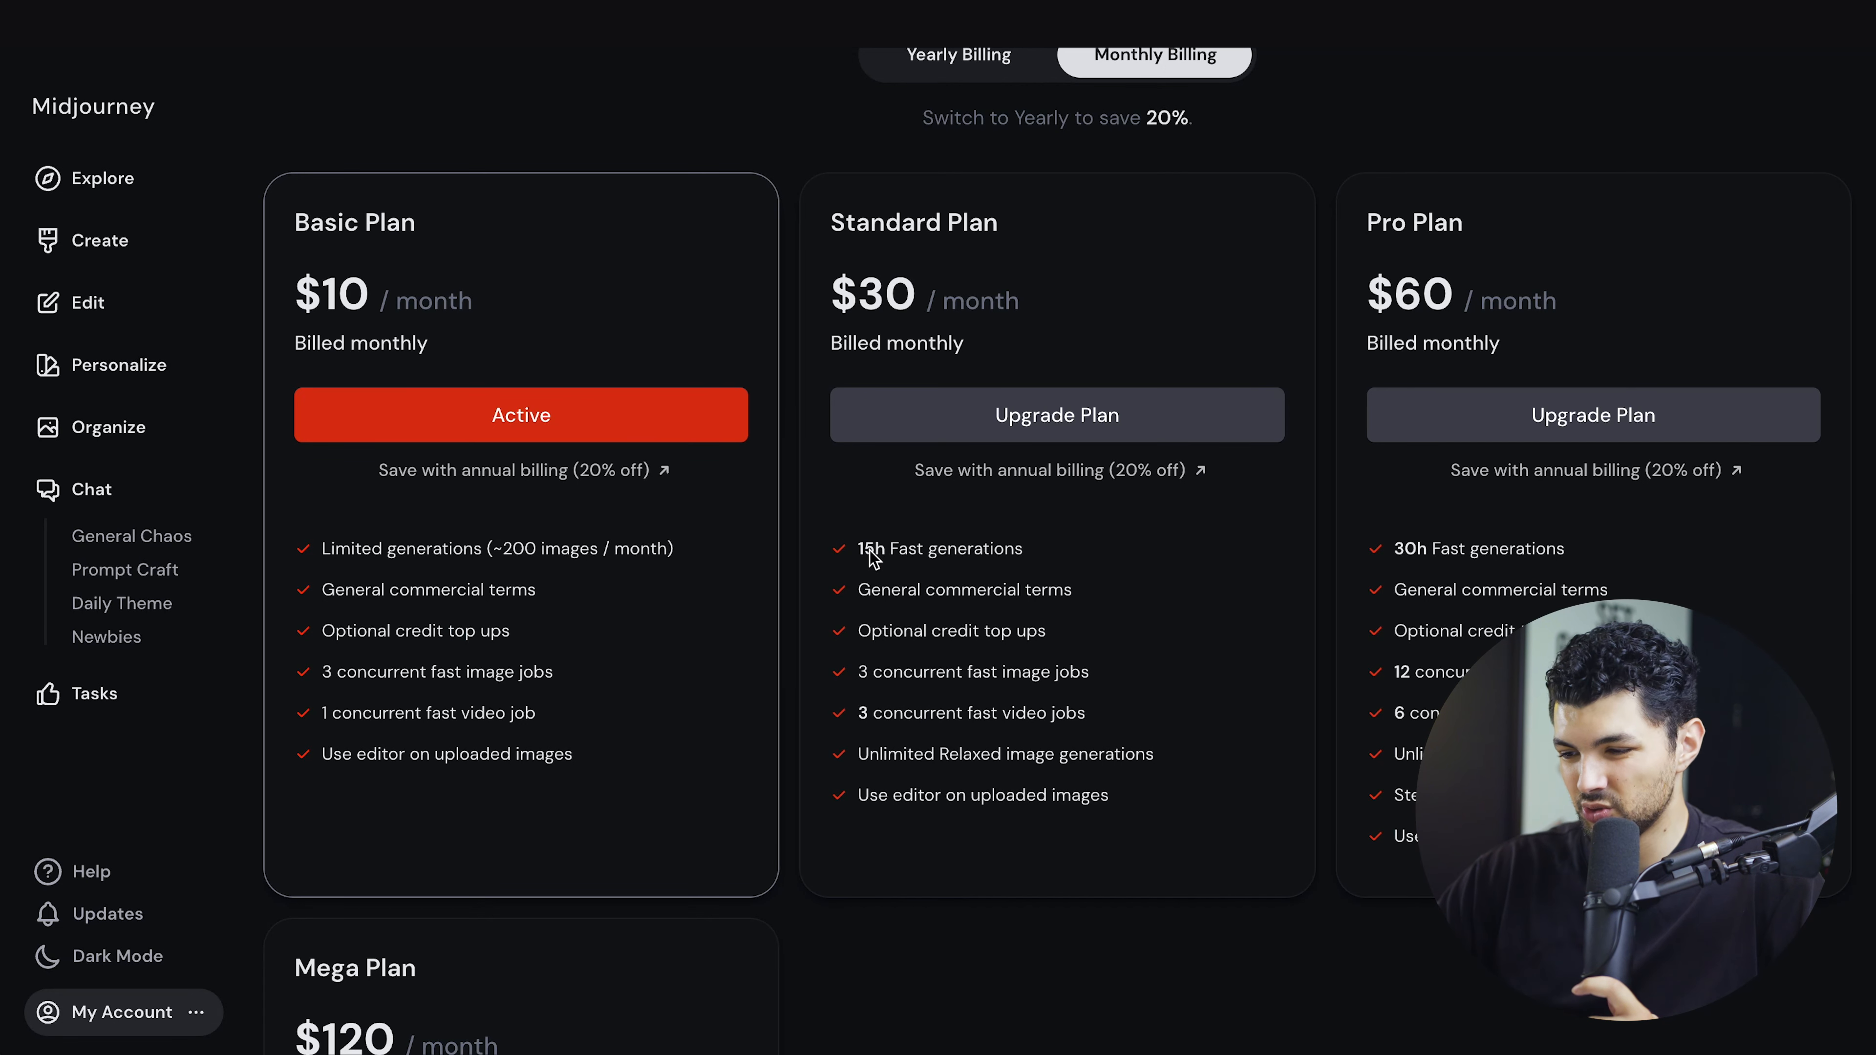
{"action": "left_click_drag", "start_coordinate": [873, 555], "coordinate": [1074, 852]}
{"action": "scroll", "coordinate": [1073, 839], "scroll_direction": "down", "scroll_amount": 1}
{"action": "left_click_drag", "start_coordinate": [745, 741], "coordinate": [626, 731]}
{"action": "left_click", "coordinate": [329, 510]}
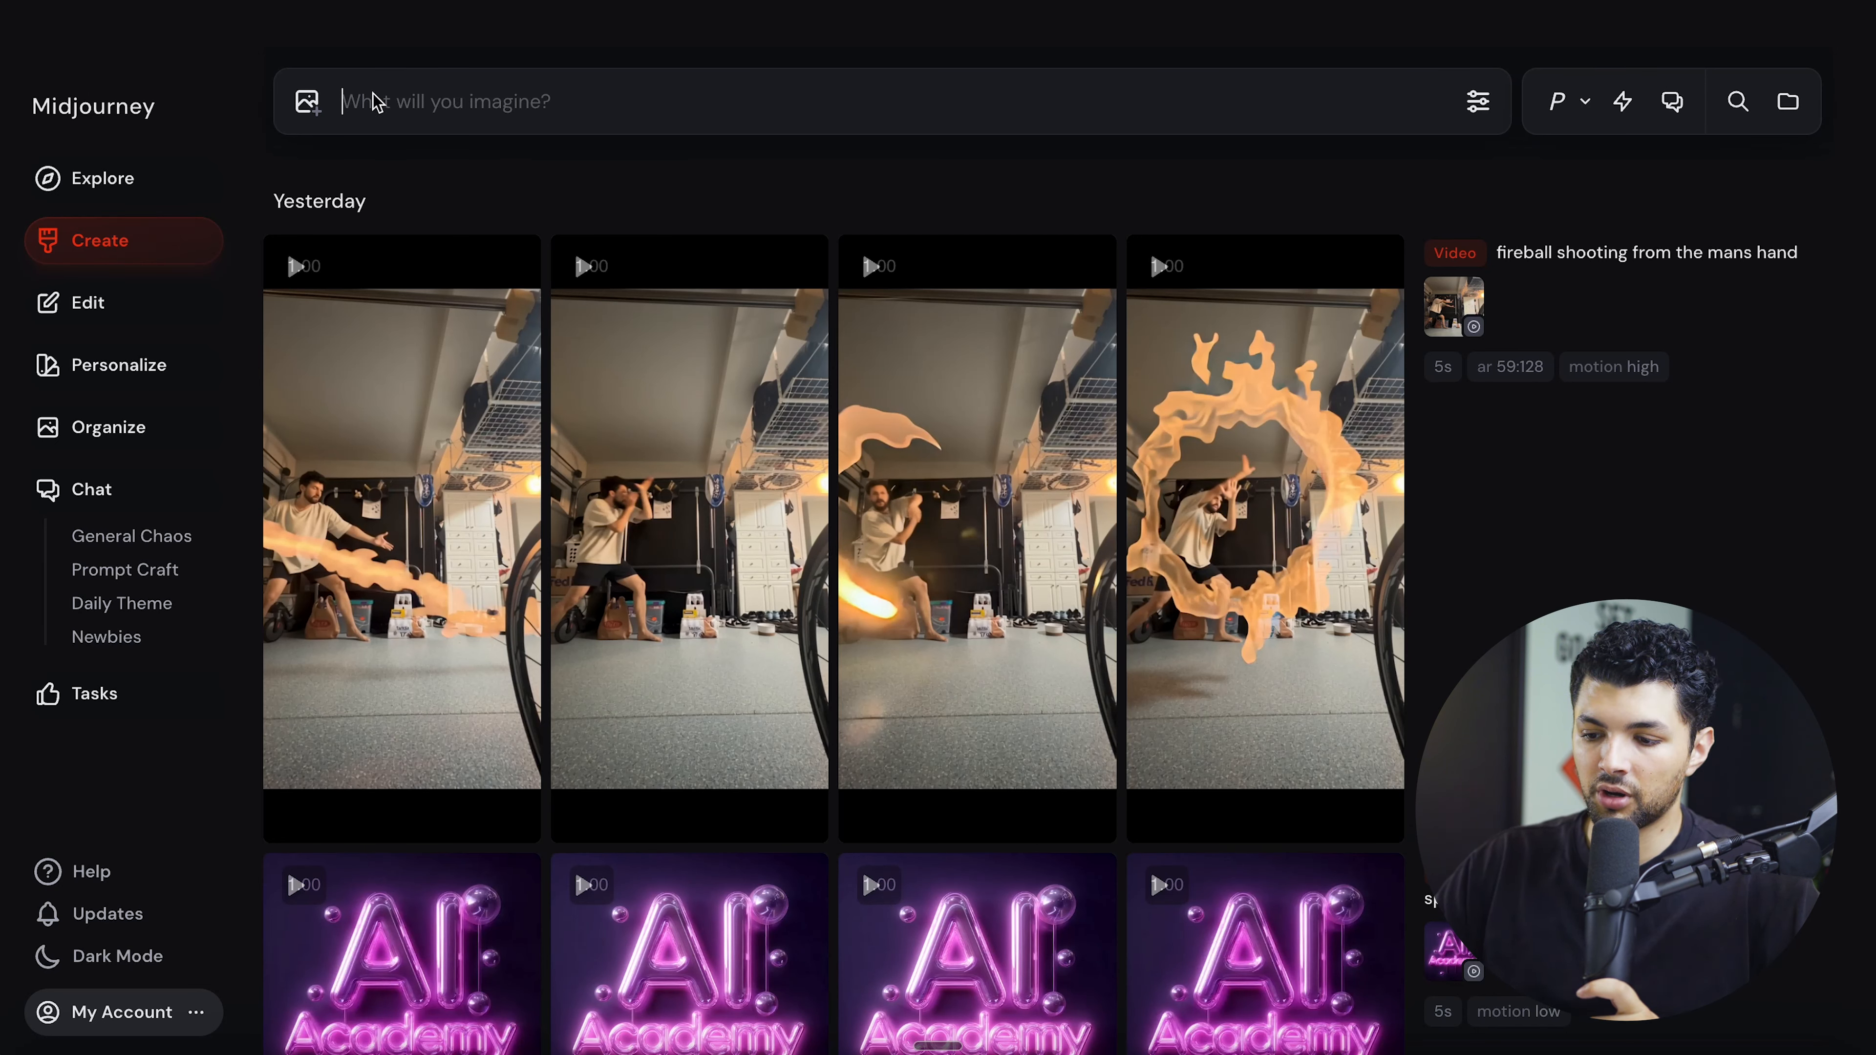
Write an image prompt for a 'Rocket Fuel' coffee brand logo: simple rocket ship with coffee-bean exhaust, vector art, minimalist, bold orange and brown, white background.
{"action": "type", "text": "logo for a coffee brand called 'Rocket Fuel', a simple rocket ship icon where the exhaust shoots out coffee beans. , vector art, minimalist, bold orange and brown, on a white background"}
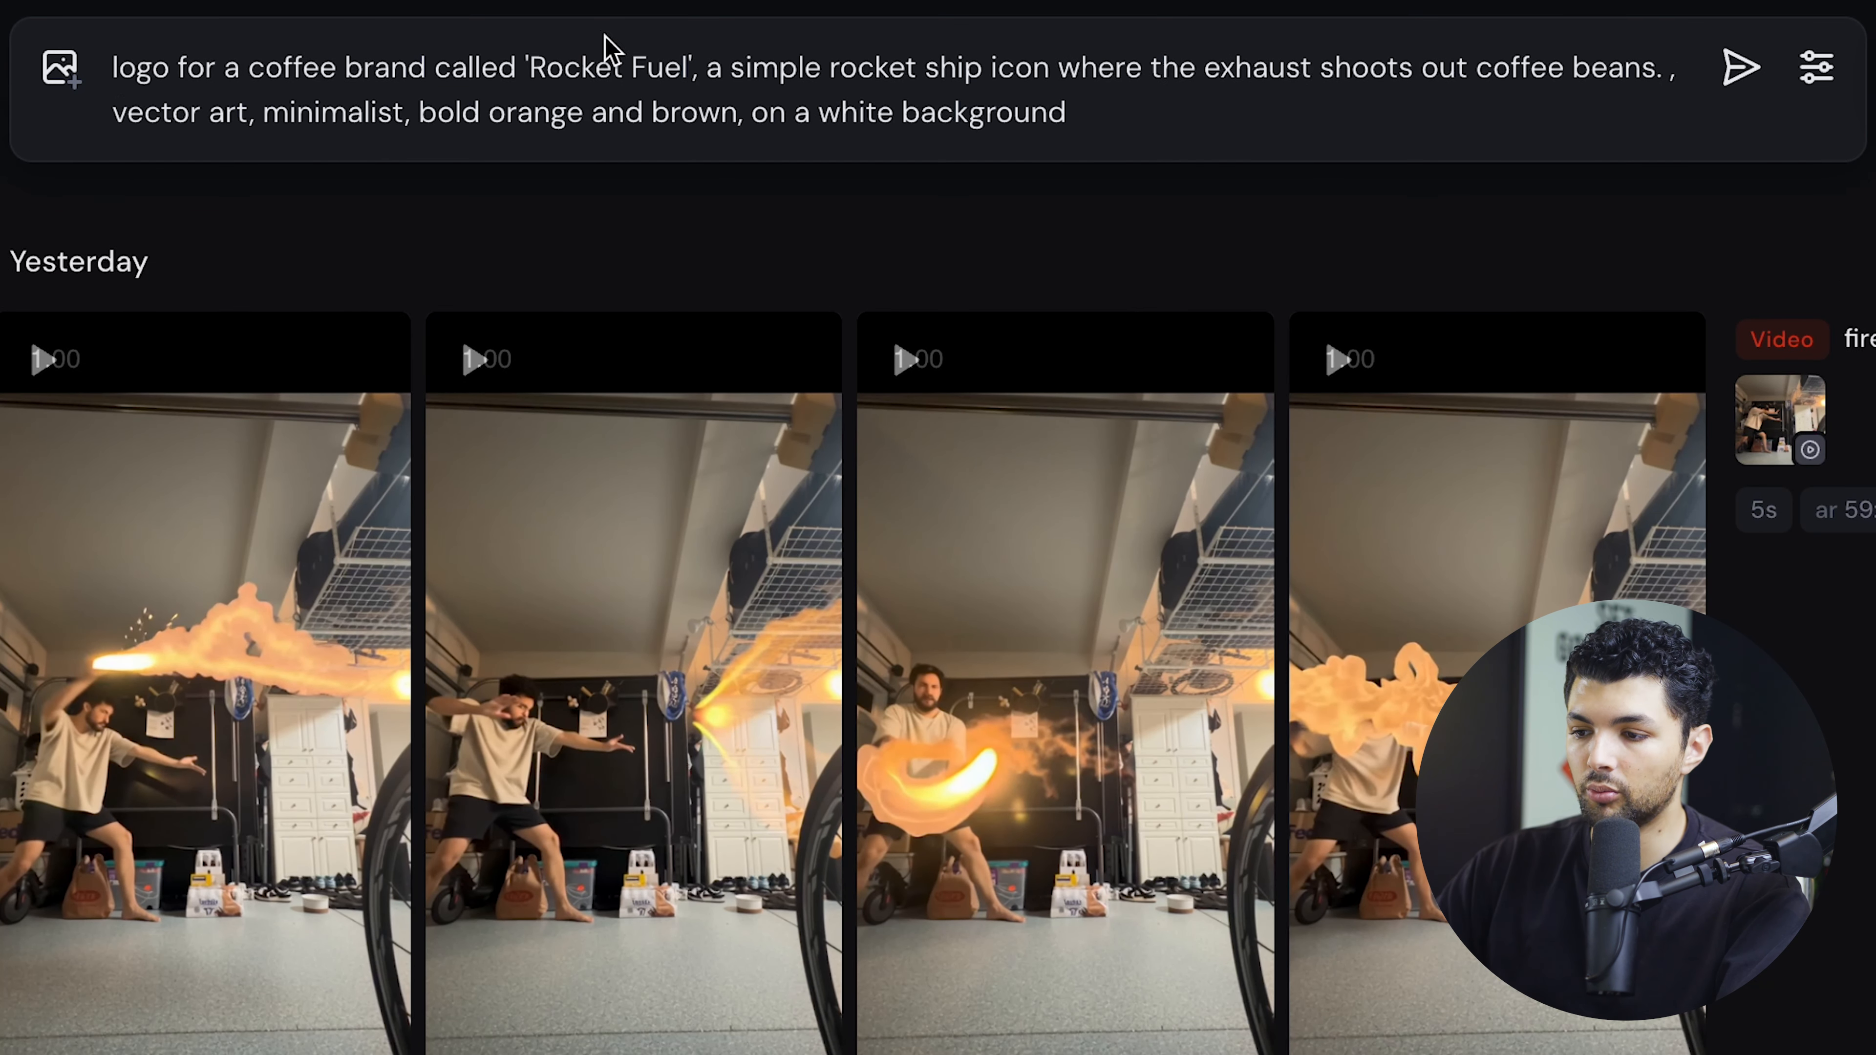
Review the prompt wording for subject, rocket icon, vector art, minimalist style, colours and background.
{"action": "left_click_drag", "start_coordinate": [112, 67], "coordinate": [436, 76]}
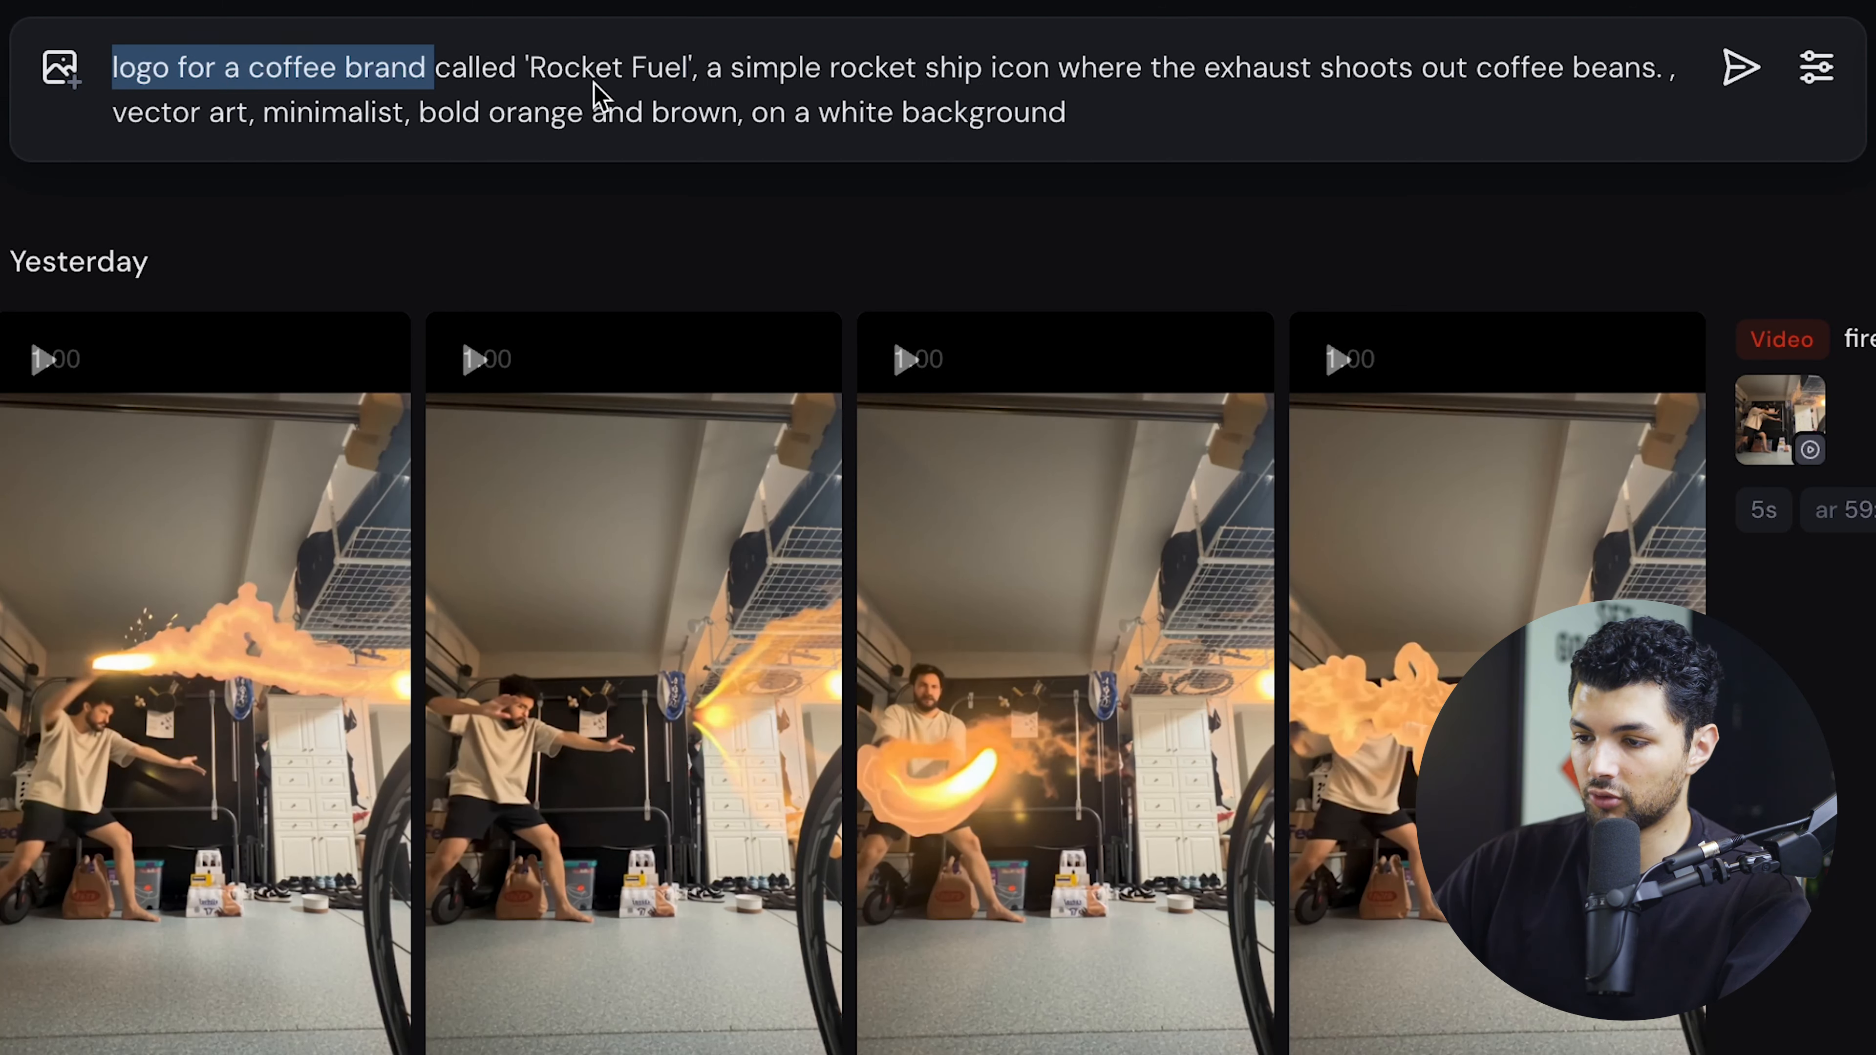
{"action": "left_click_drag", "start_coordinate": [729, 71], "coordinate": [1206, 71]}
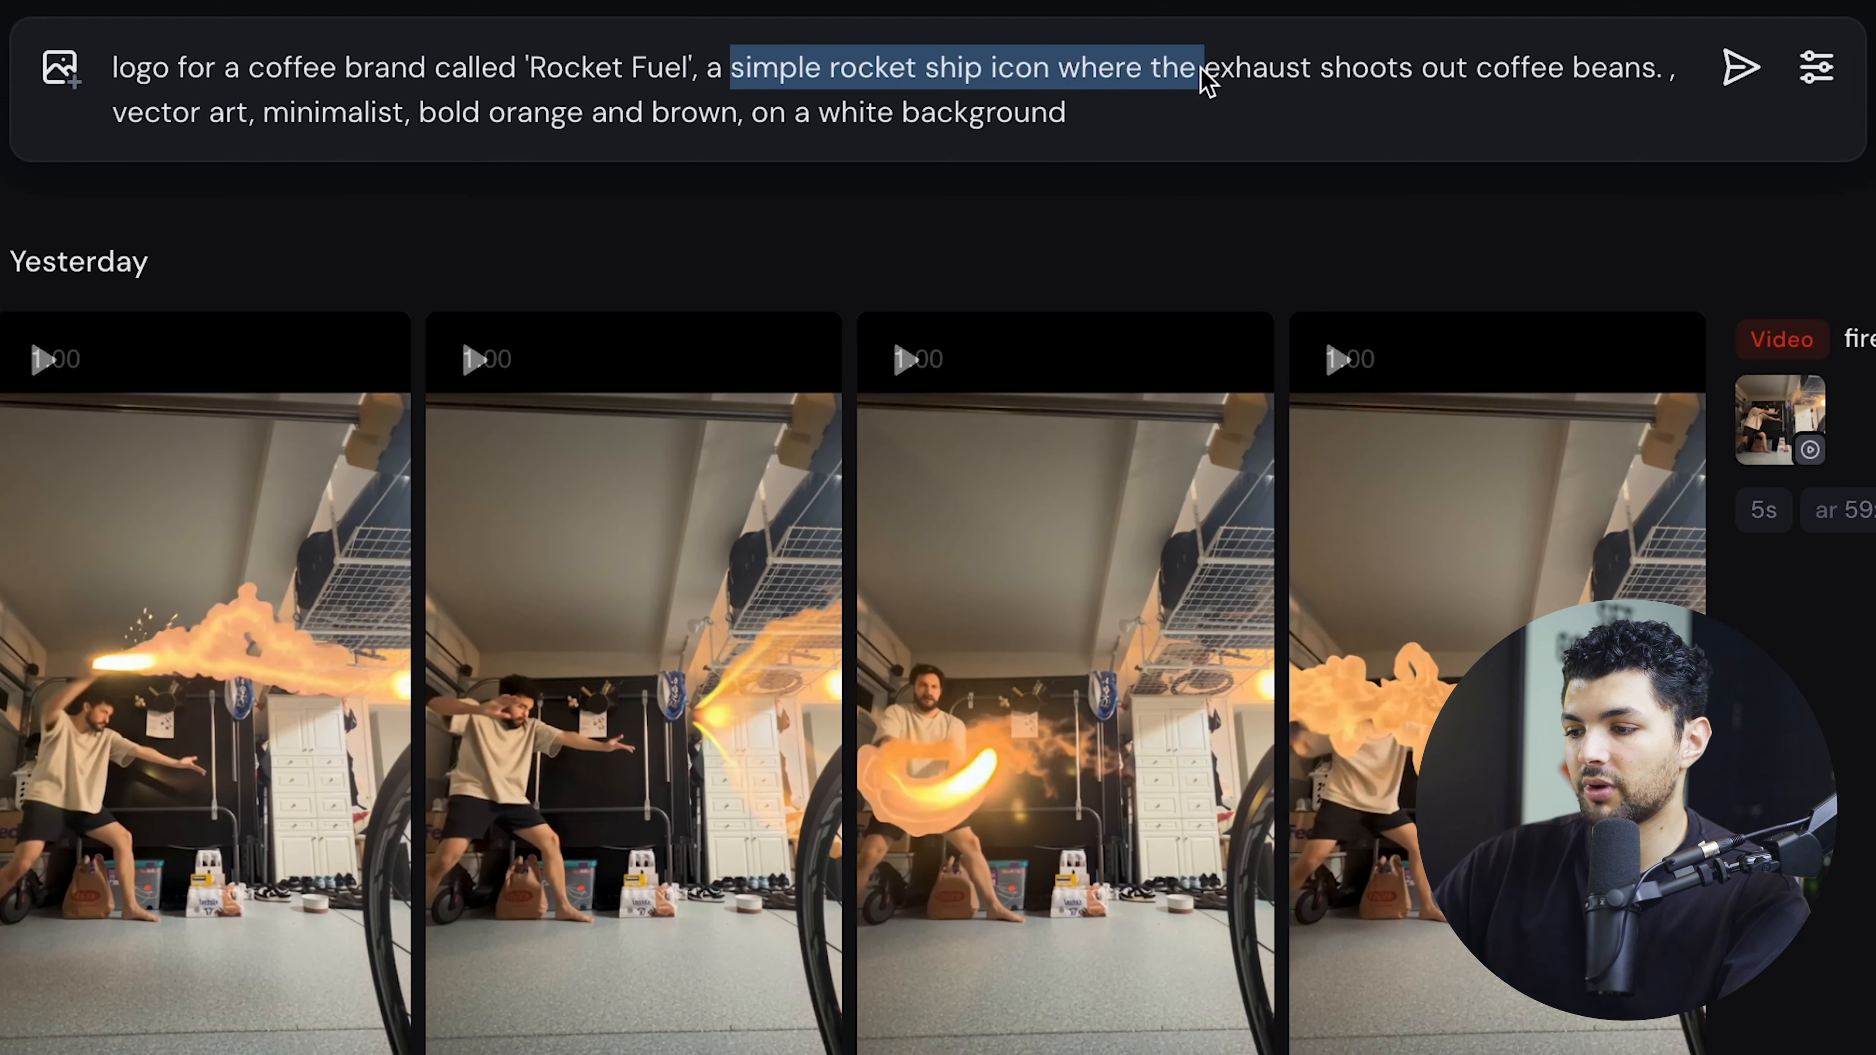
{"action": "left_click", "coordinate": [1304, 130]}
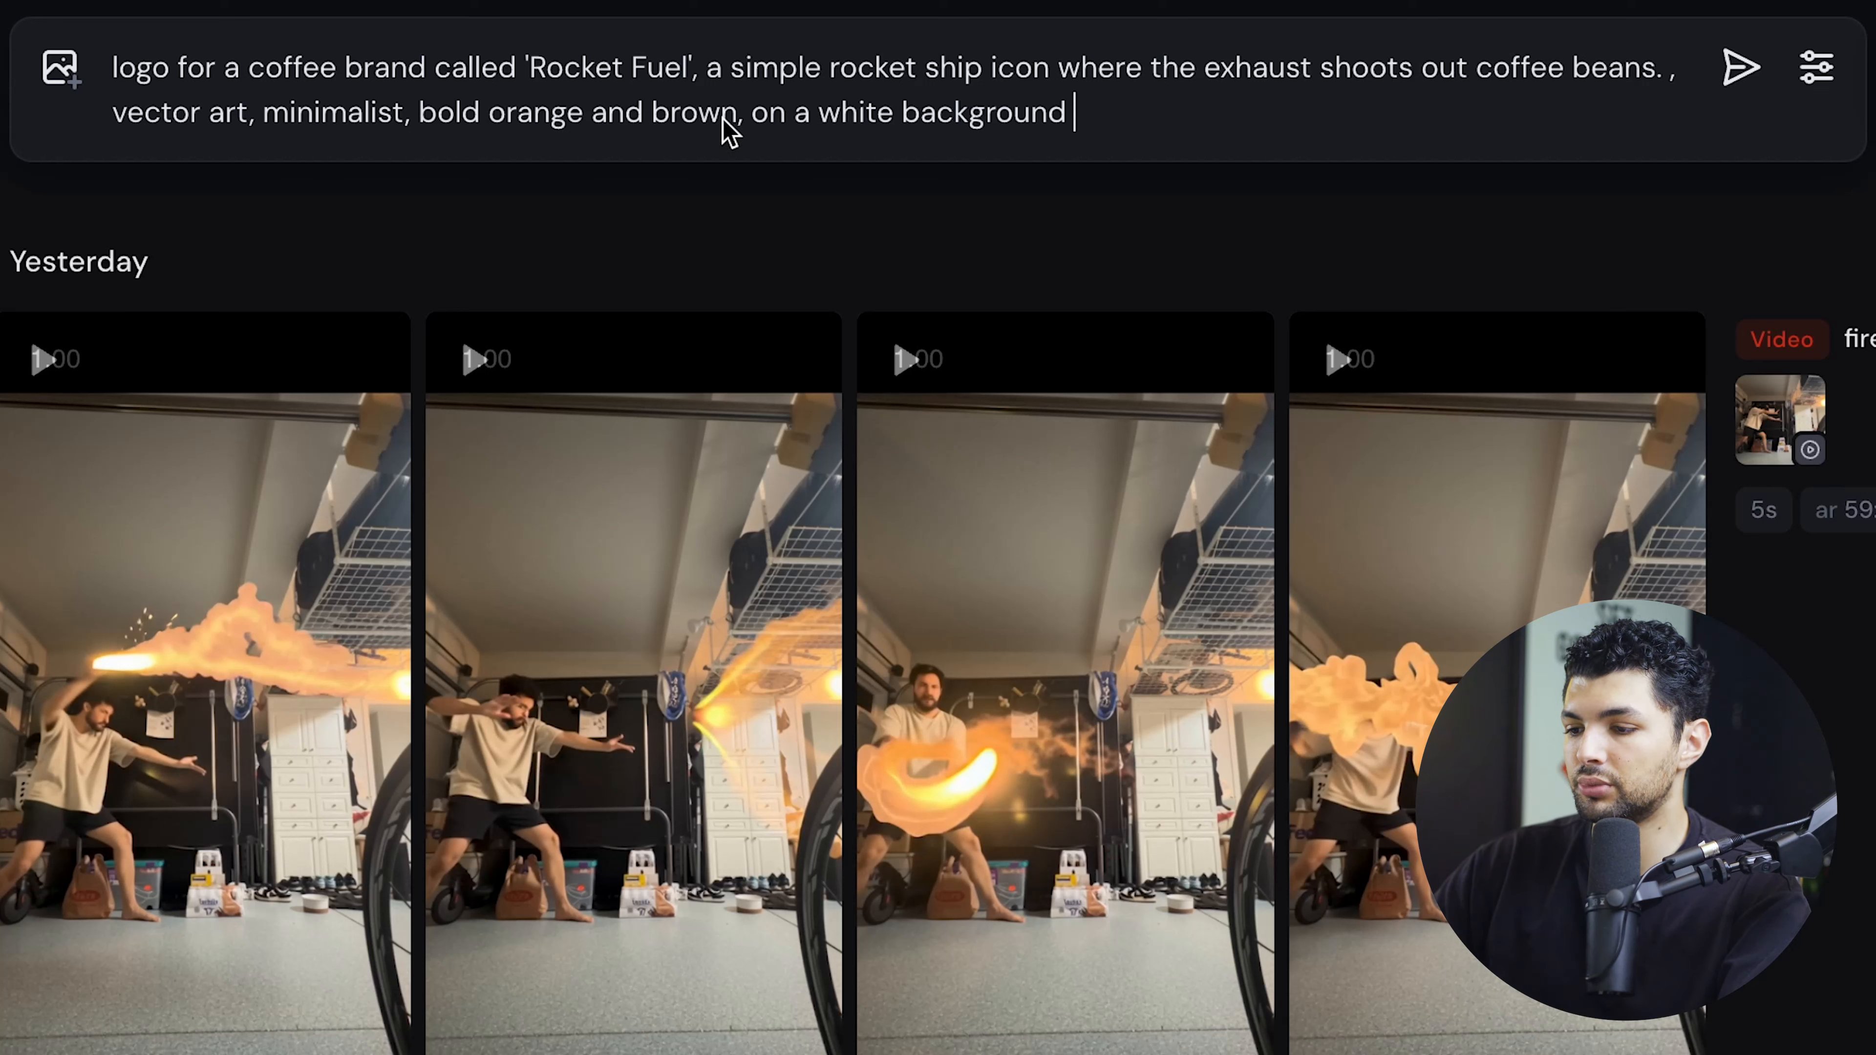
{"action": "left_click", "coordinate": [116, 117]}
{"action": "left_click_drag", "start_coordinate": [115, 117], "coordinate": [244, 118]}
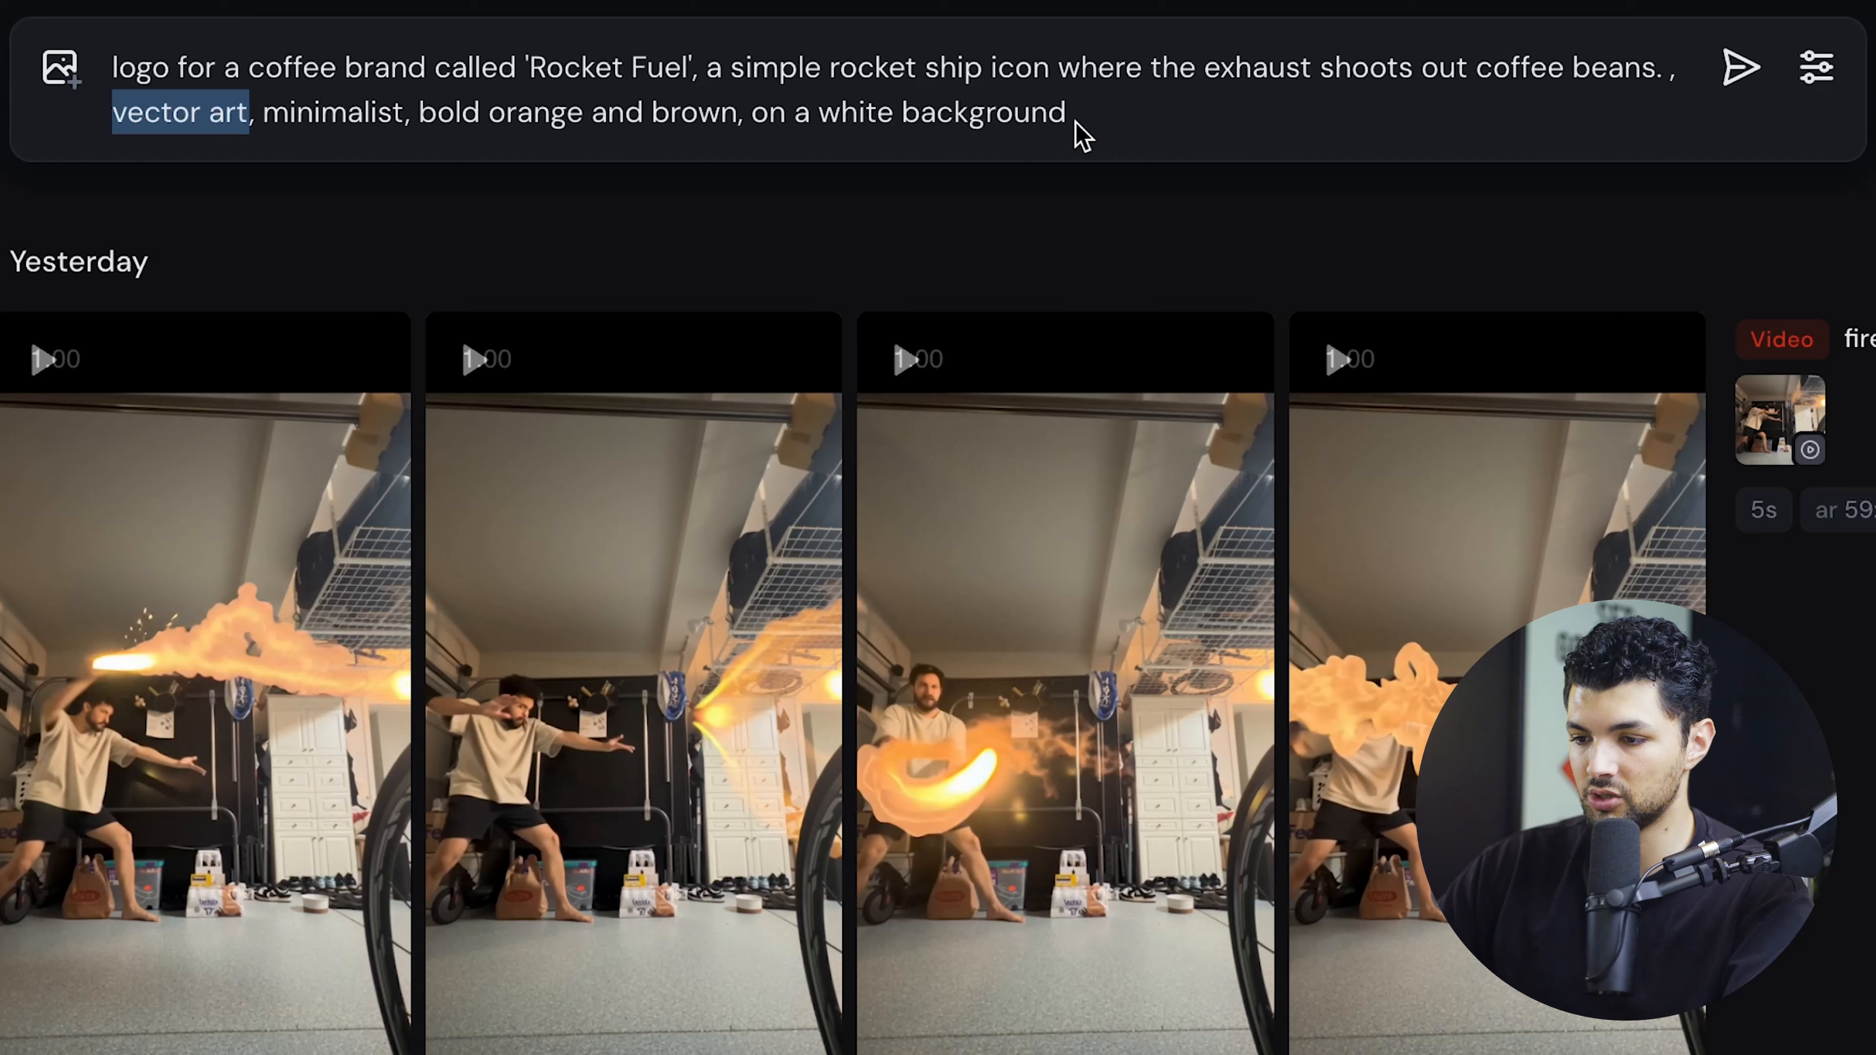
{"action": "double_click", "coordinate": [332, 117]}
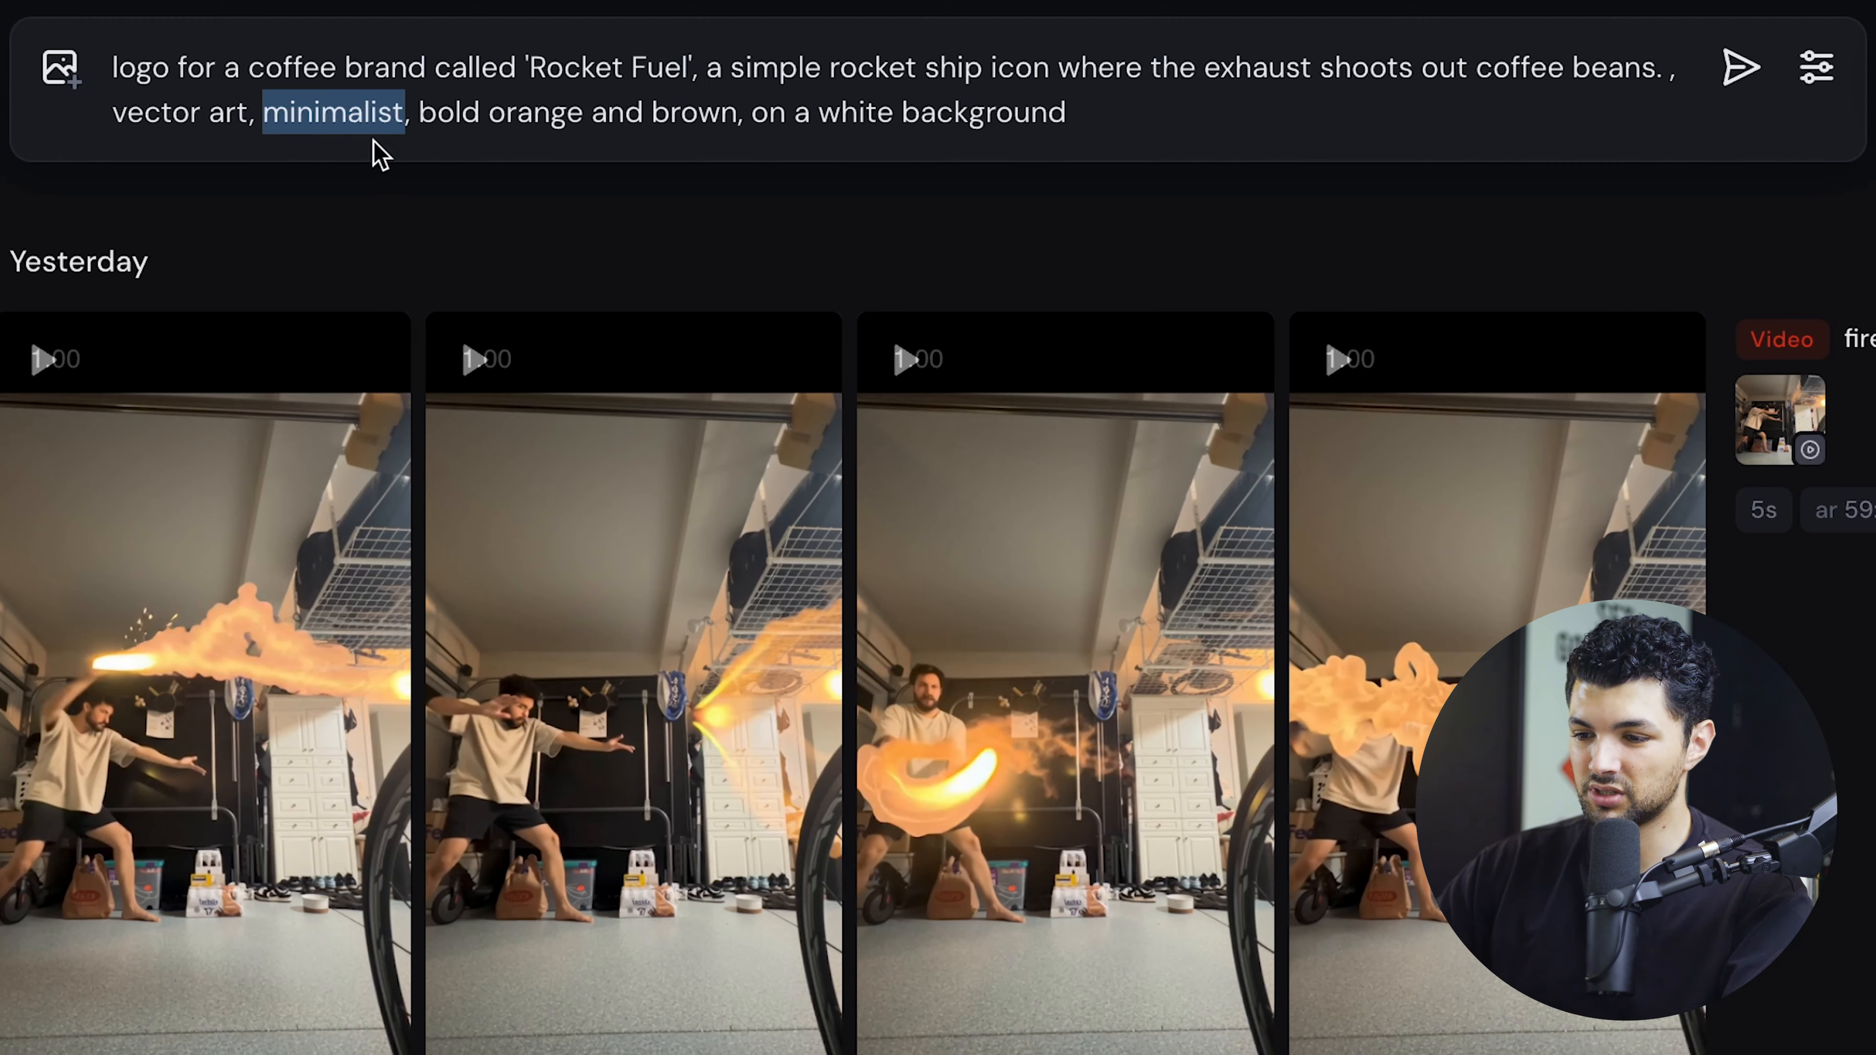
{"action": "left_click_drag", "start_coordinate": [420, 114], "coordinate": [720, 126]}
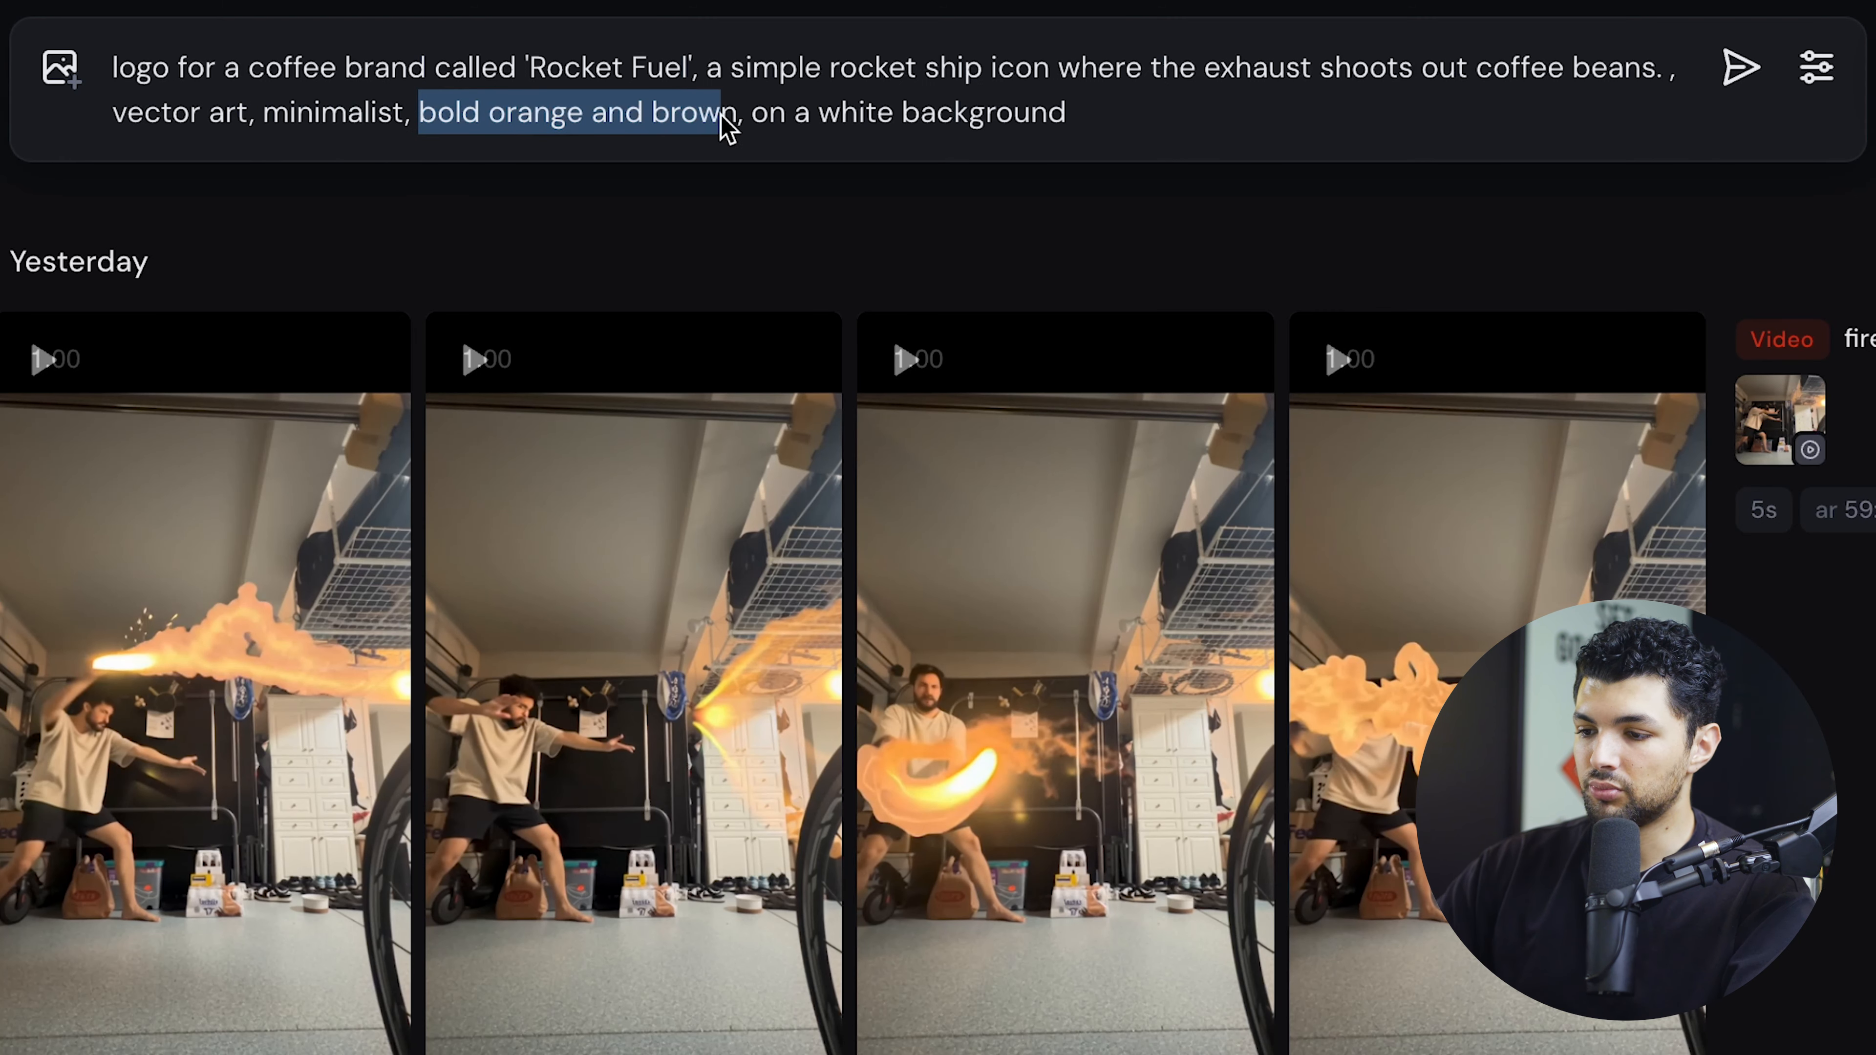
{"action": "left_click", "coordinate": [735, 124]}
{"action": "mouse_move", "coordinate": [753, 119]}
{"action": "left_mouse_down"}
{"action": "mouse_move", "coordinate": [1118, 134]}
{"action": "mouse_move", "coordinate": [753, 113]}
{"action": "left_mouse_up"}
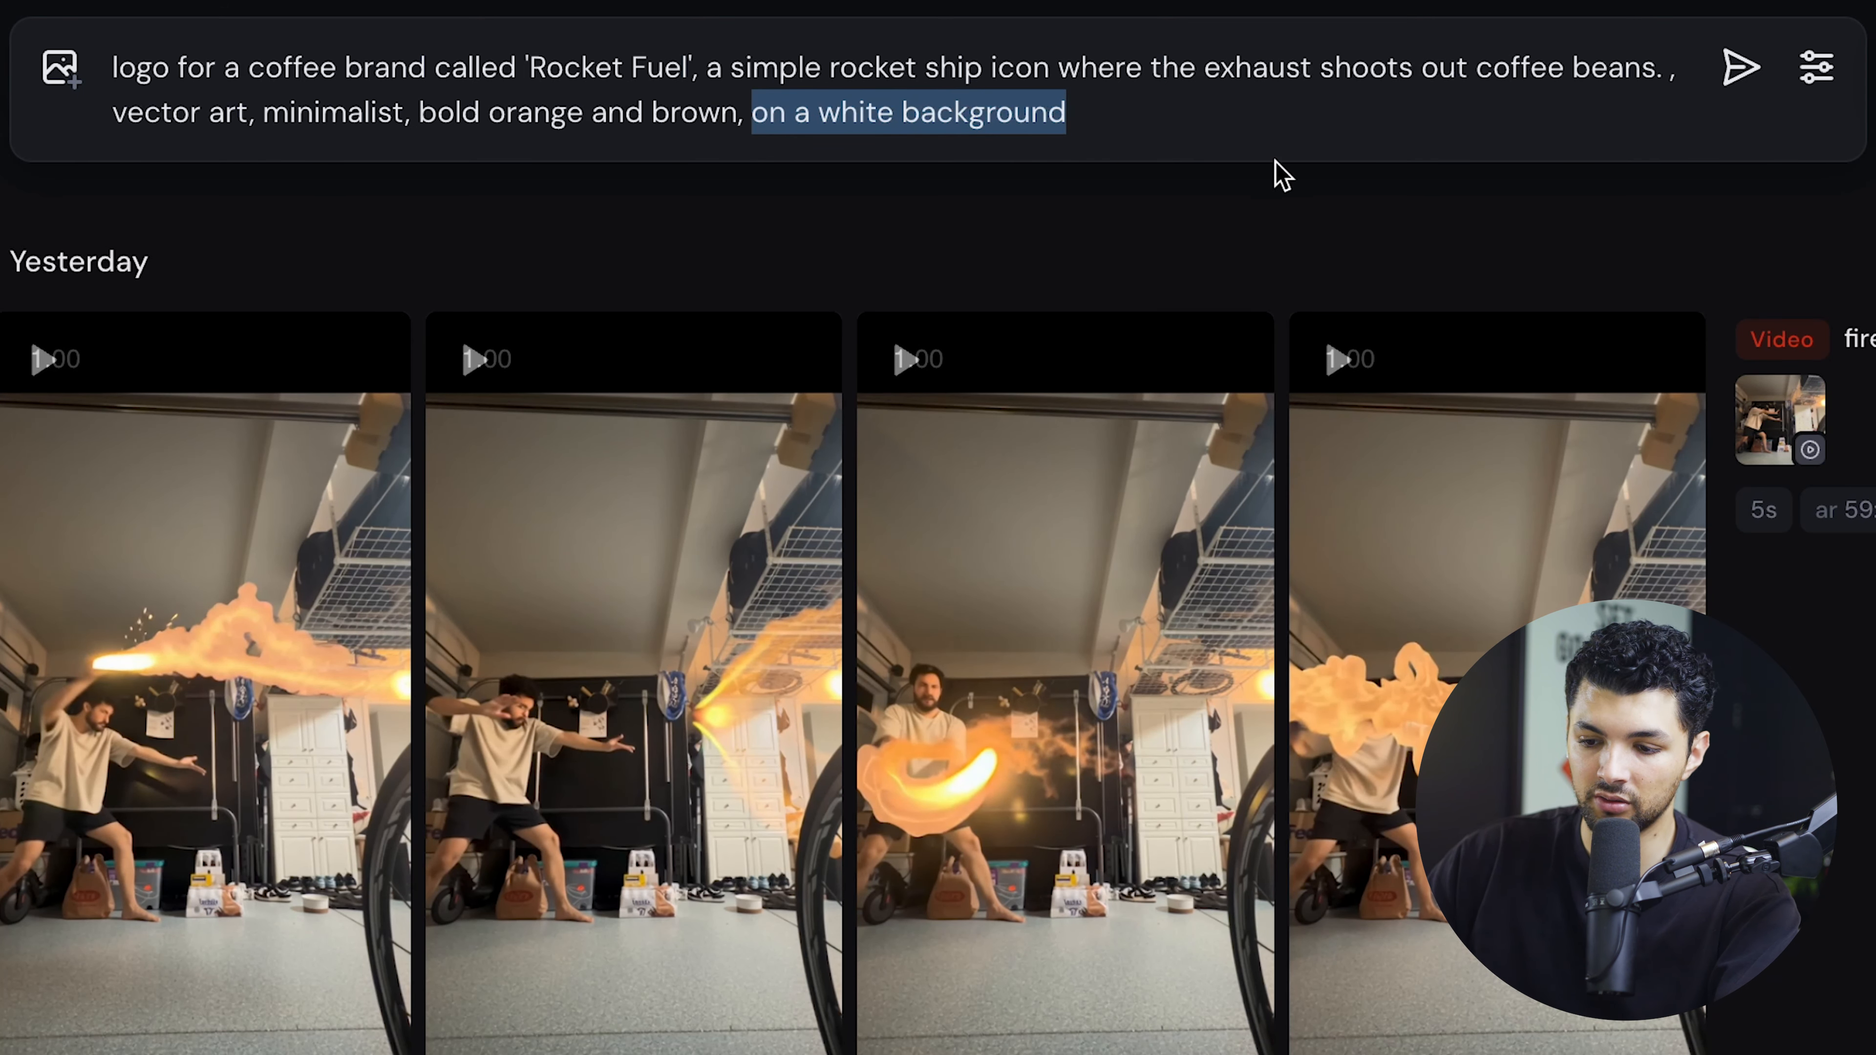
Keep the image size at 16:9 landscape and generate the logo images from the prompt.
{"action": "left_click", "coordinate": [1815, 70]}
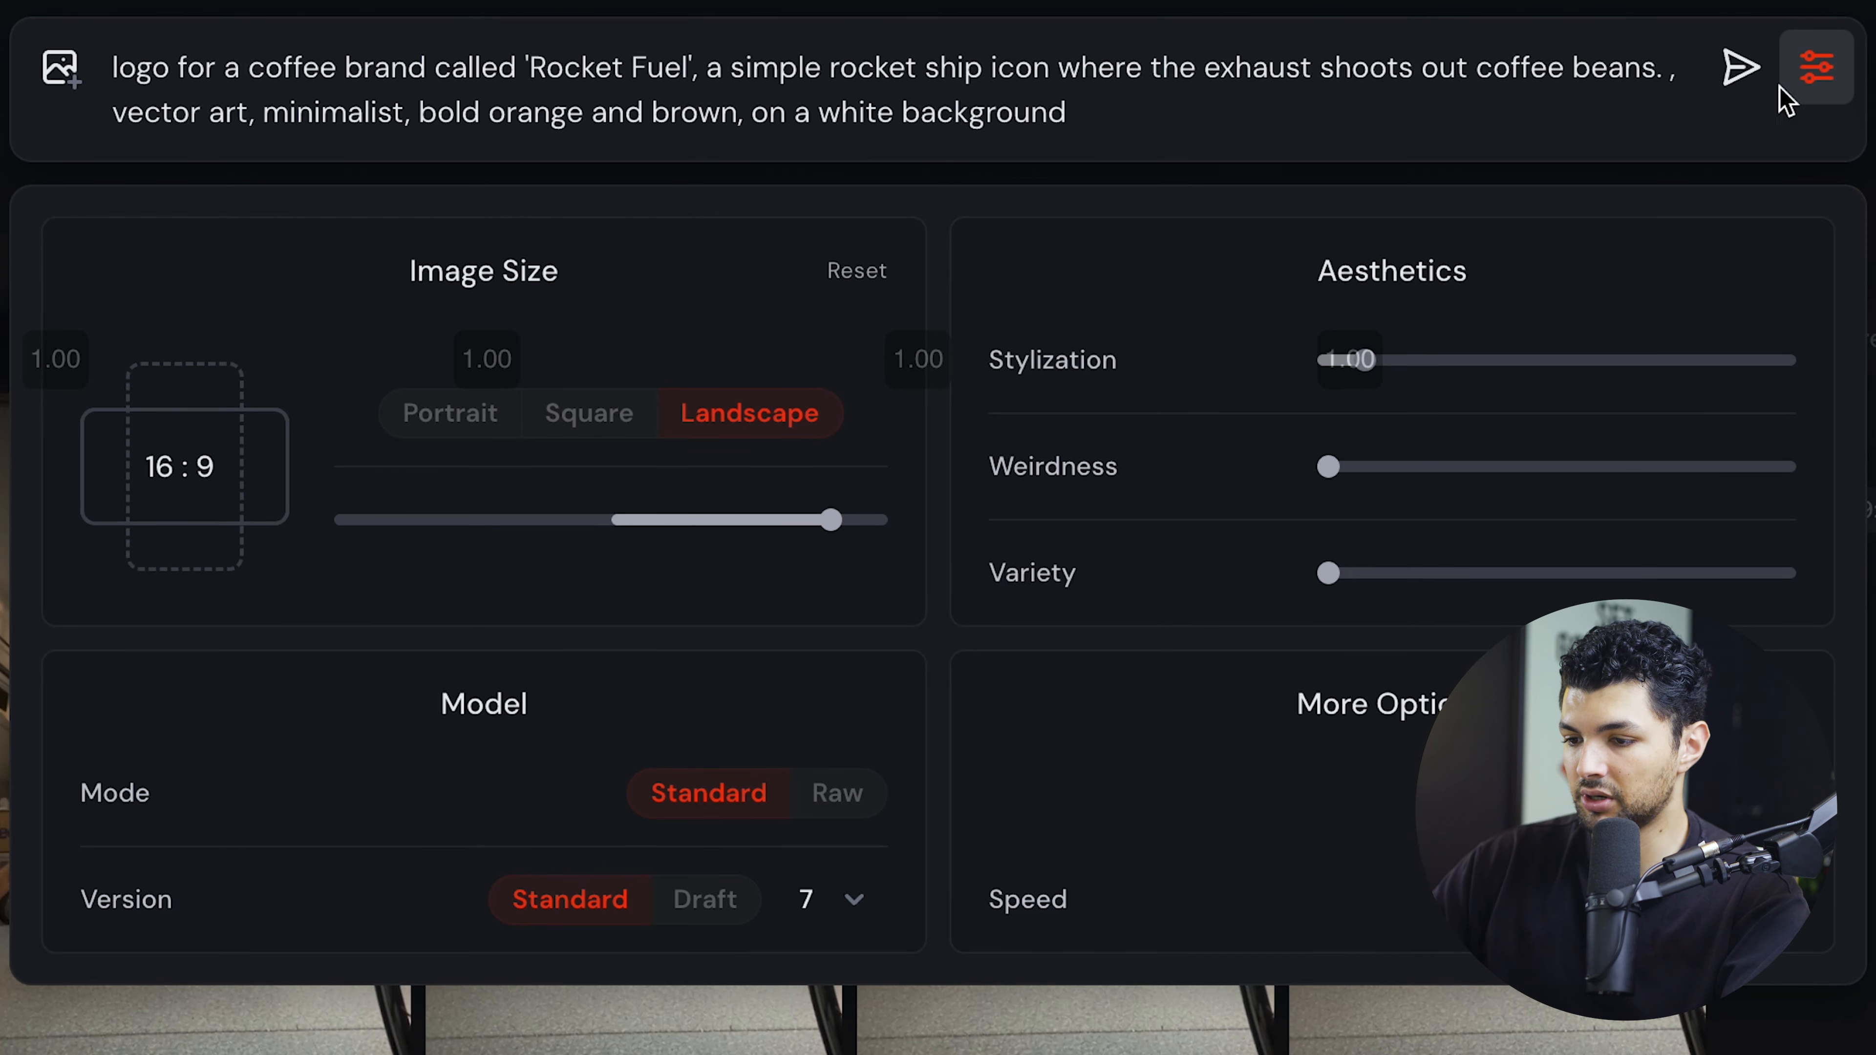
{"action": "mouse_move", "coordinate": [831, 520]}
{"action": "left_mouse_down"}
{"action": "mouse_move", "coordinate": [498, 522]}
{"action": "mouse_move", "coordinate": [848, 510]}
{"action": "left_mouse_up"}
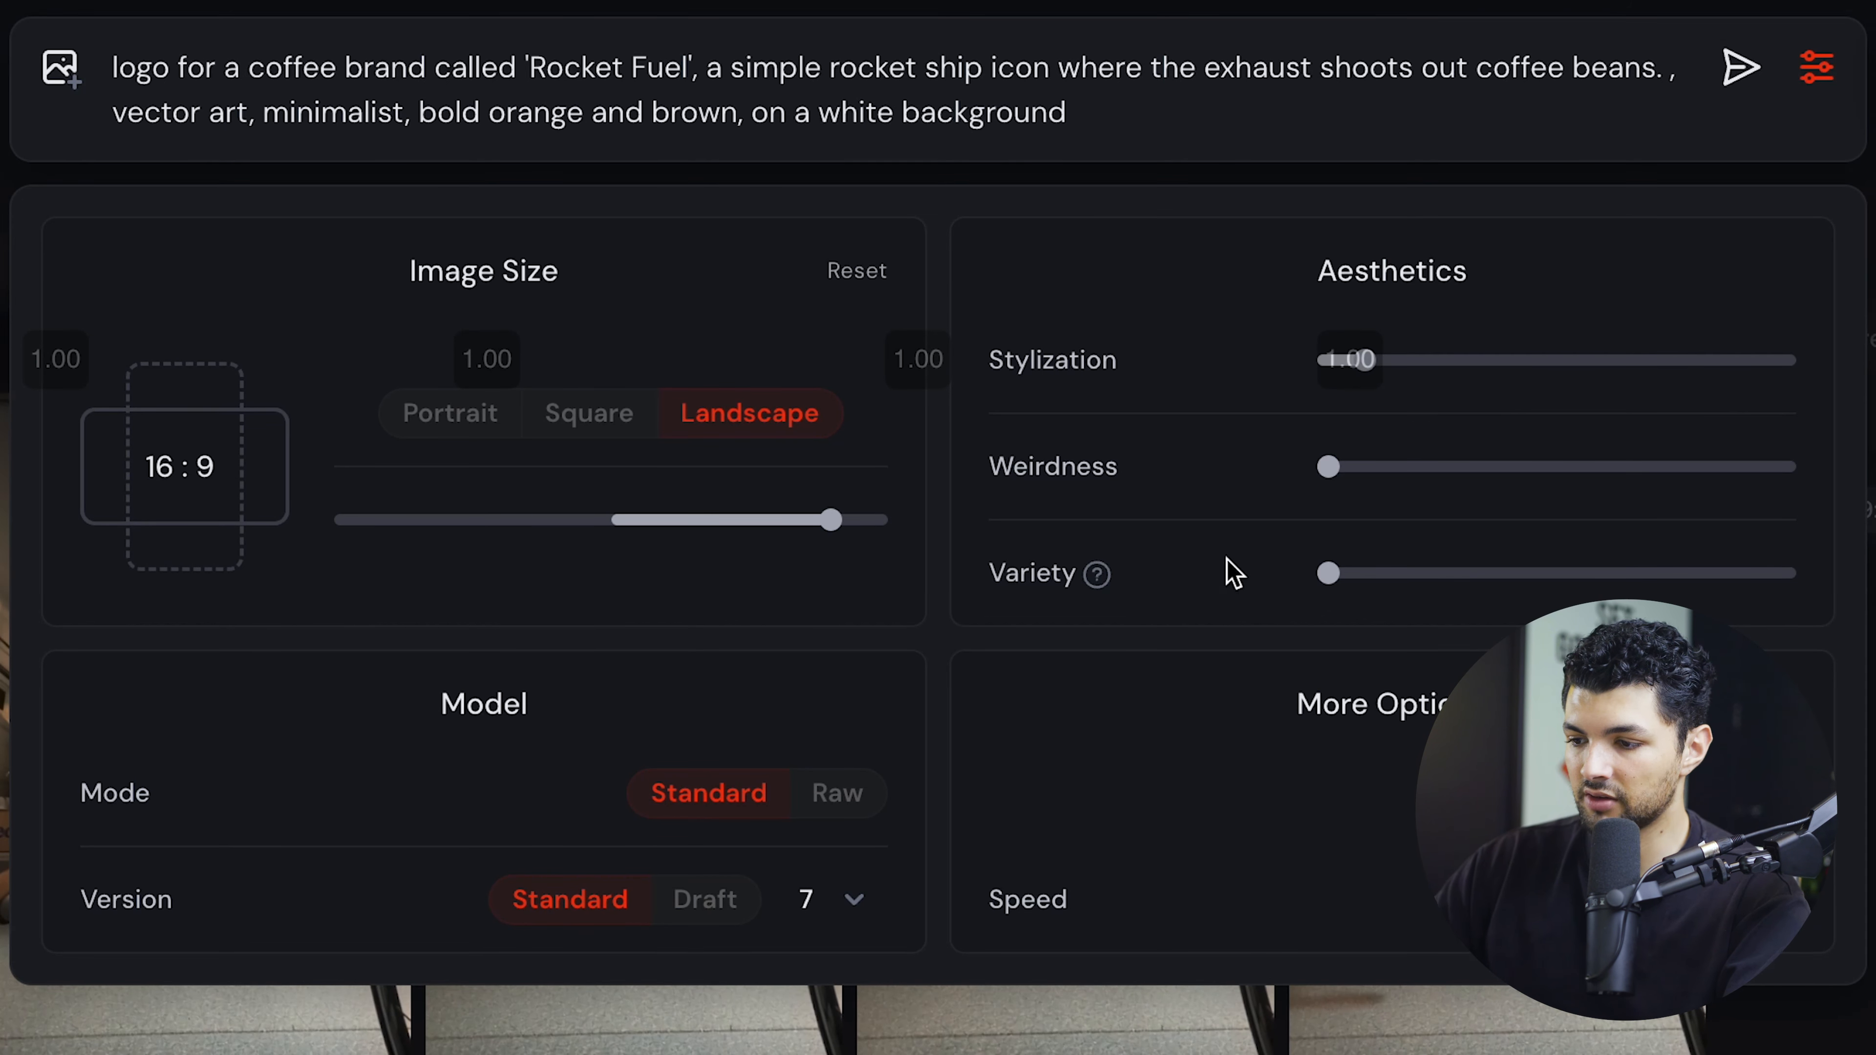
{"action": "left_click", "coordinate": [1742, 67]}
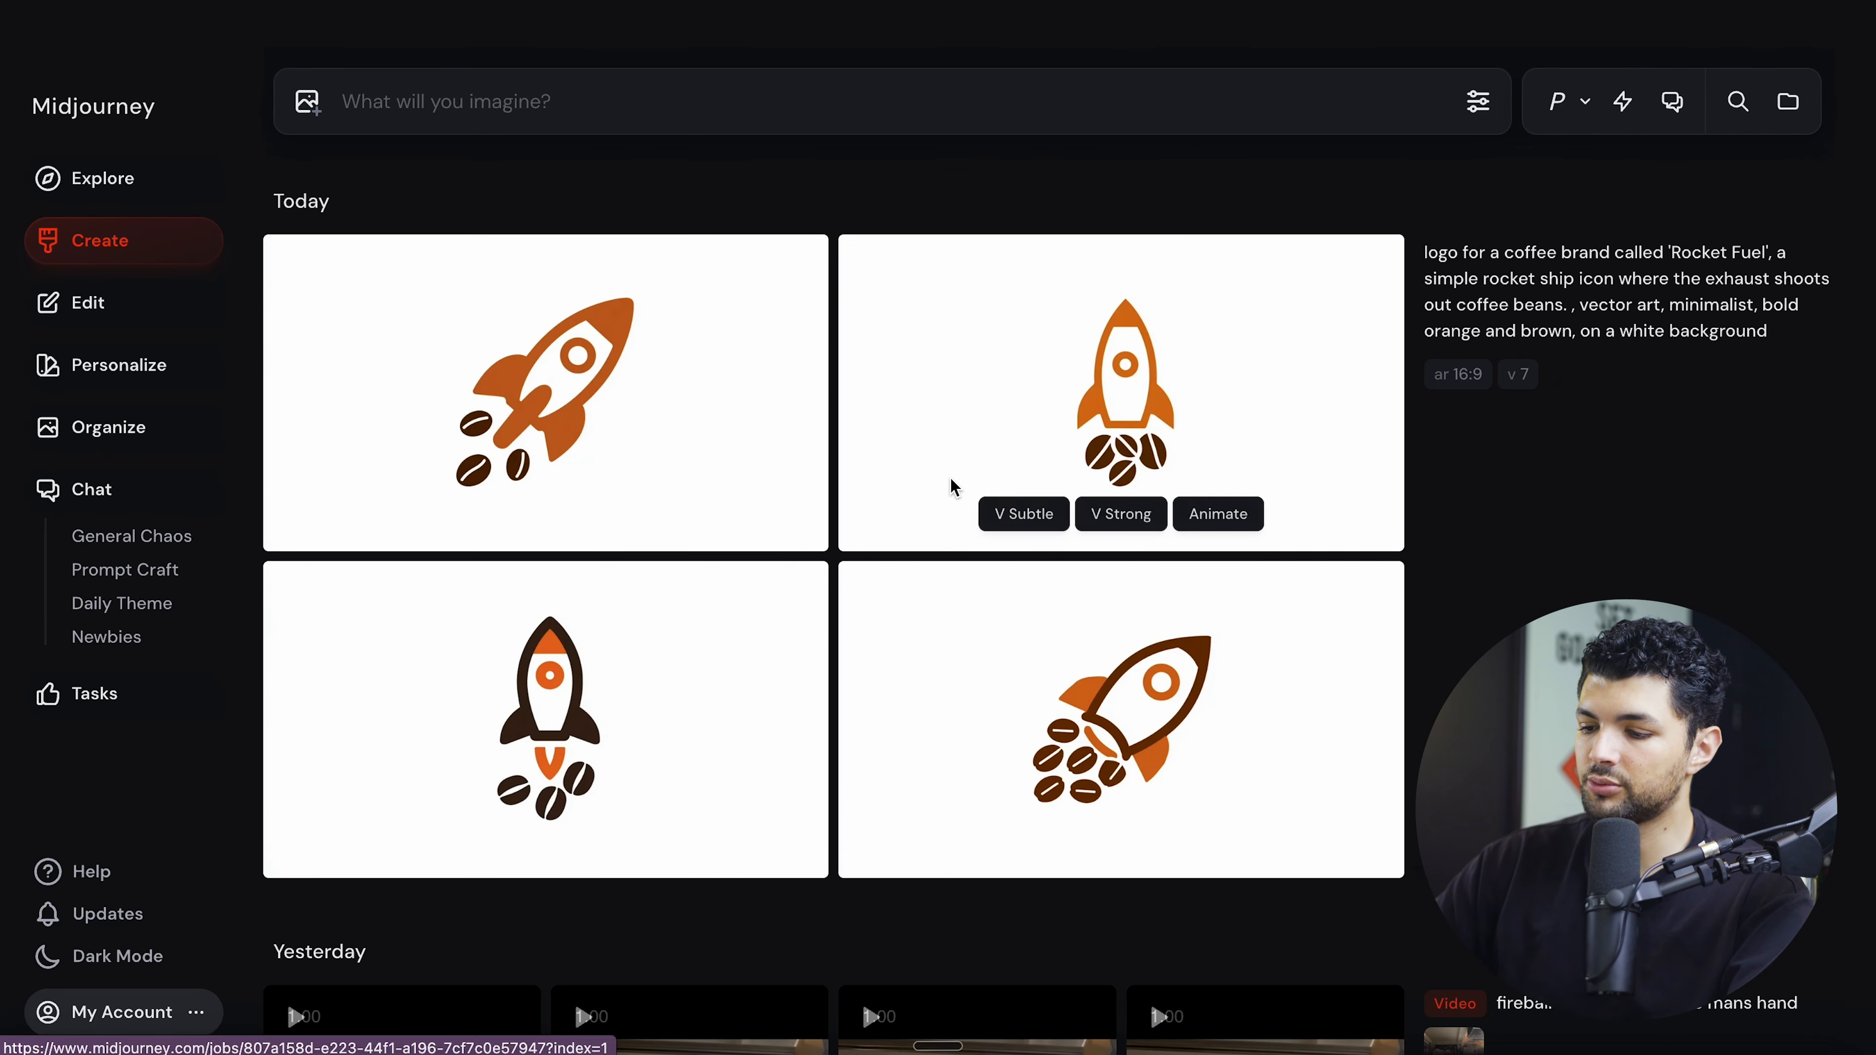
Upscale the upright dark brown and orange rocket logo with the Subtle option and view the upscaled image.
{"action": "left_click", "coordinate": [467, 691]}
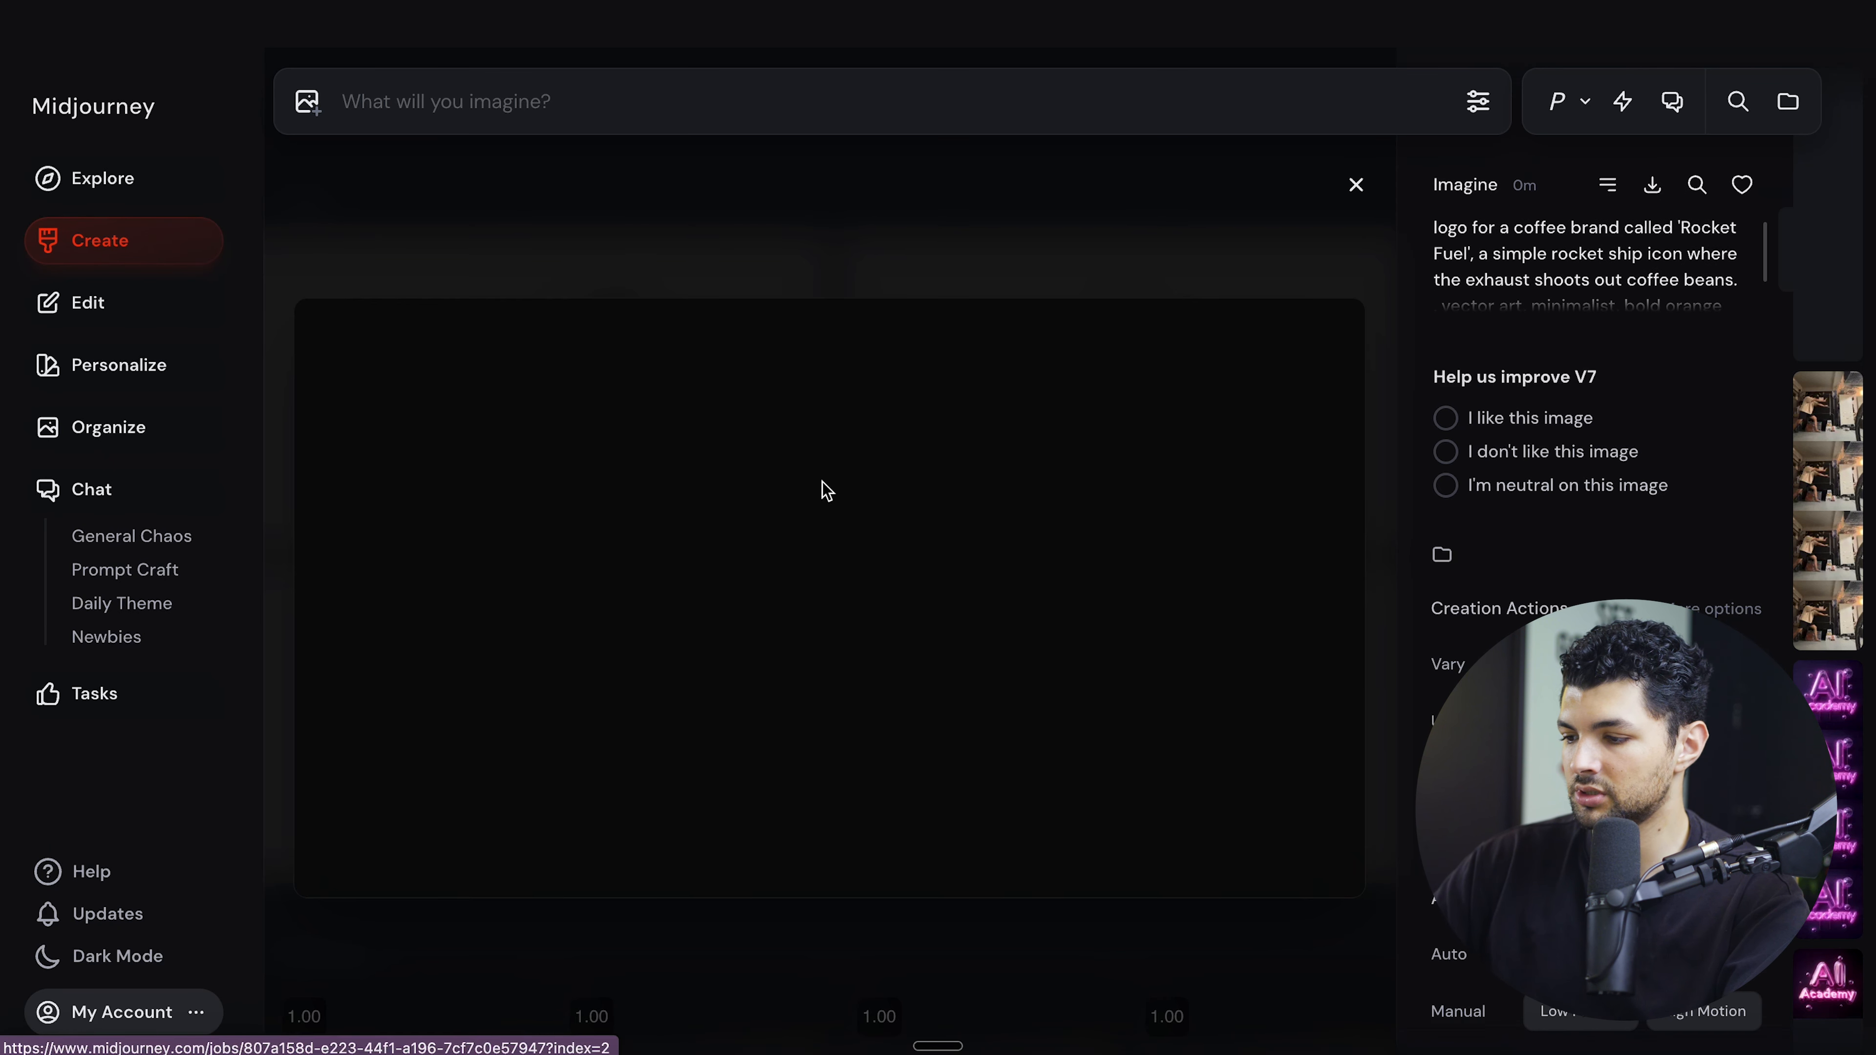
{"action": "mouse_move", "coordinate": [1438, 722]}
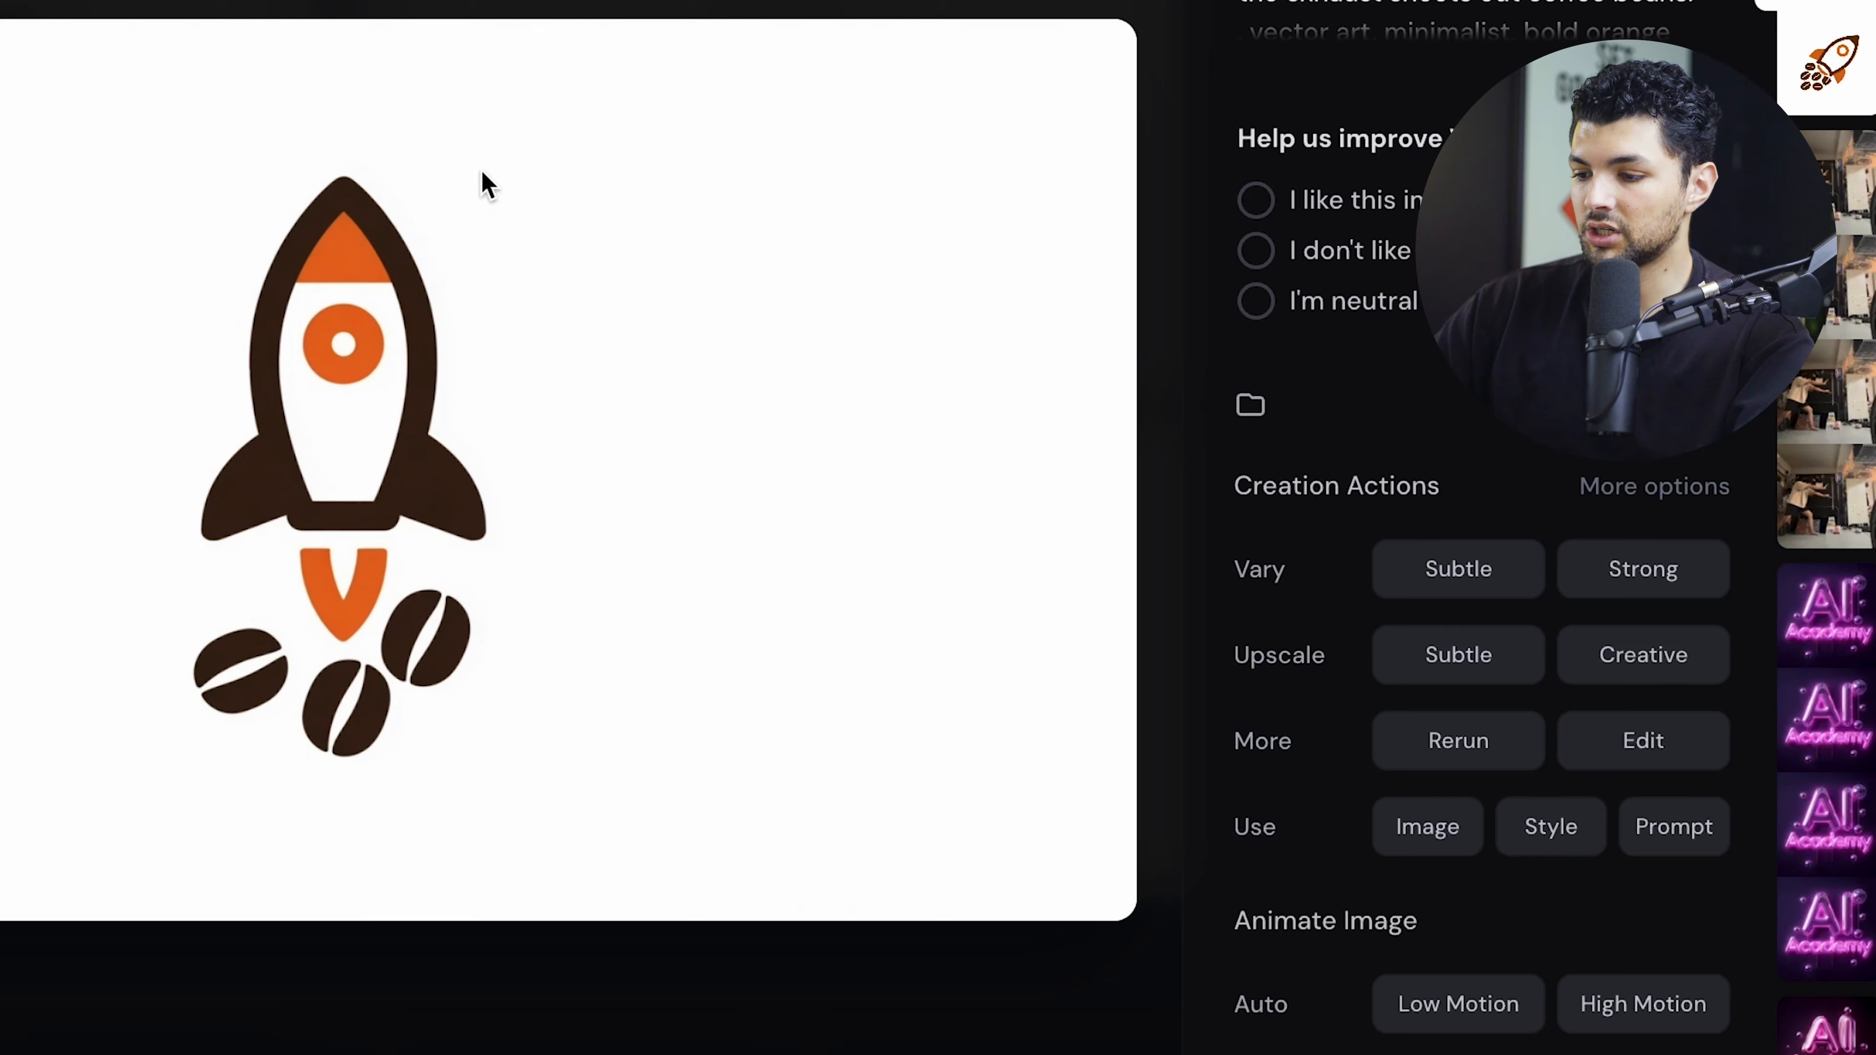
{"action": "left_click", "coordinate": [1448, 654]}
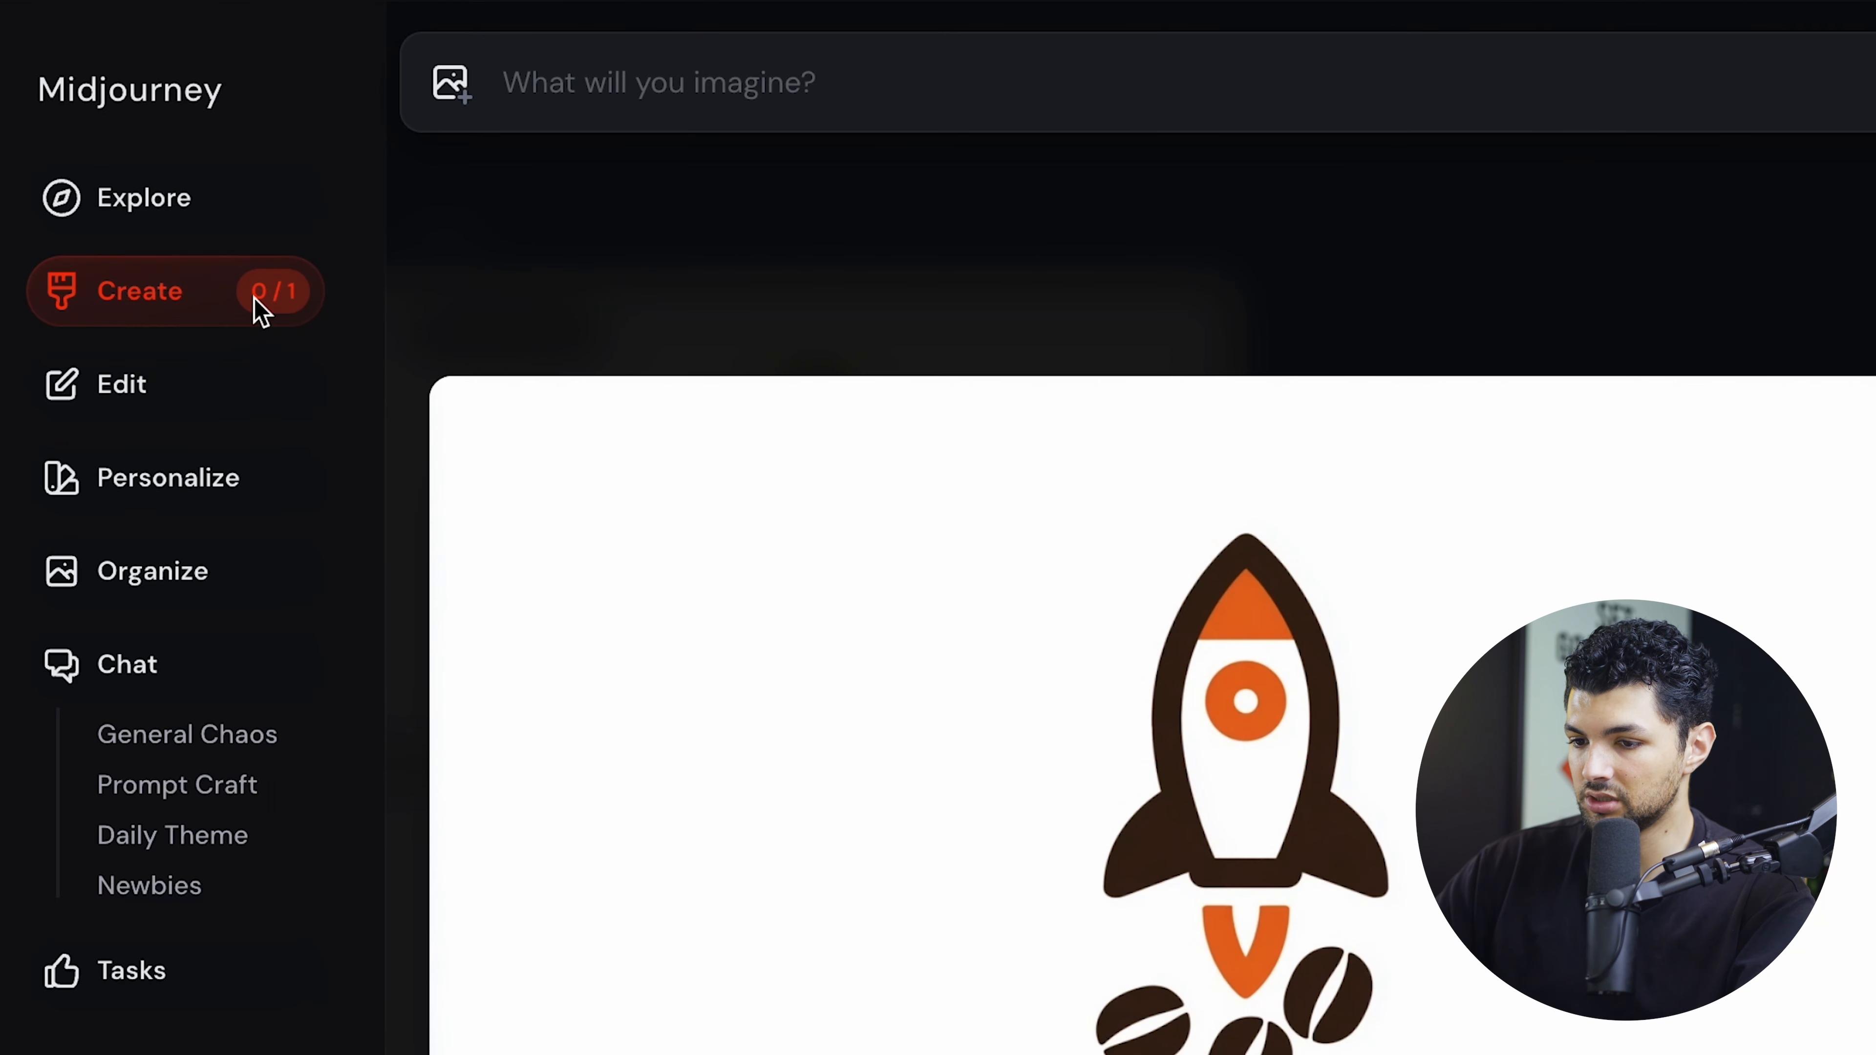
{"action": "left_click", "coordinate": [958, 465]}
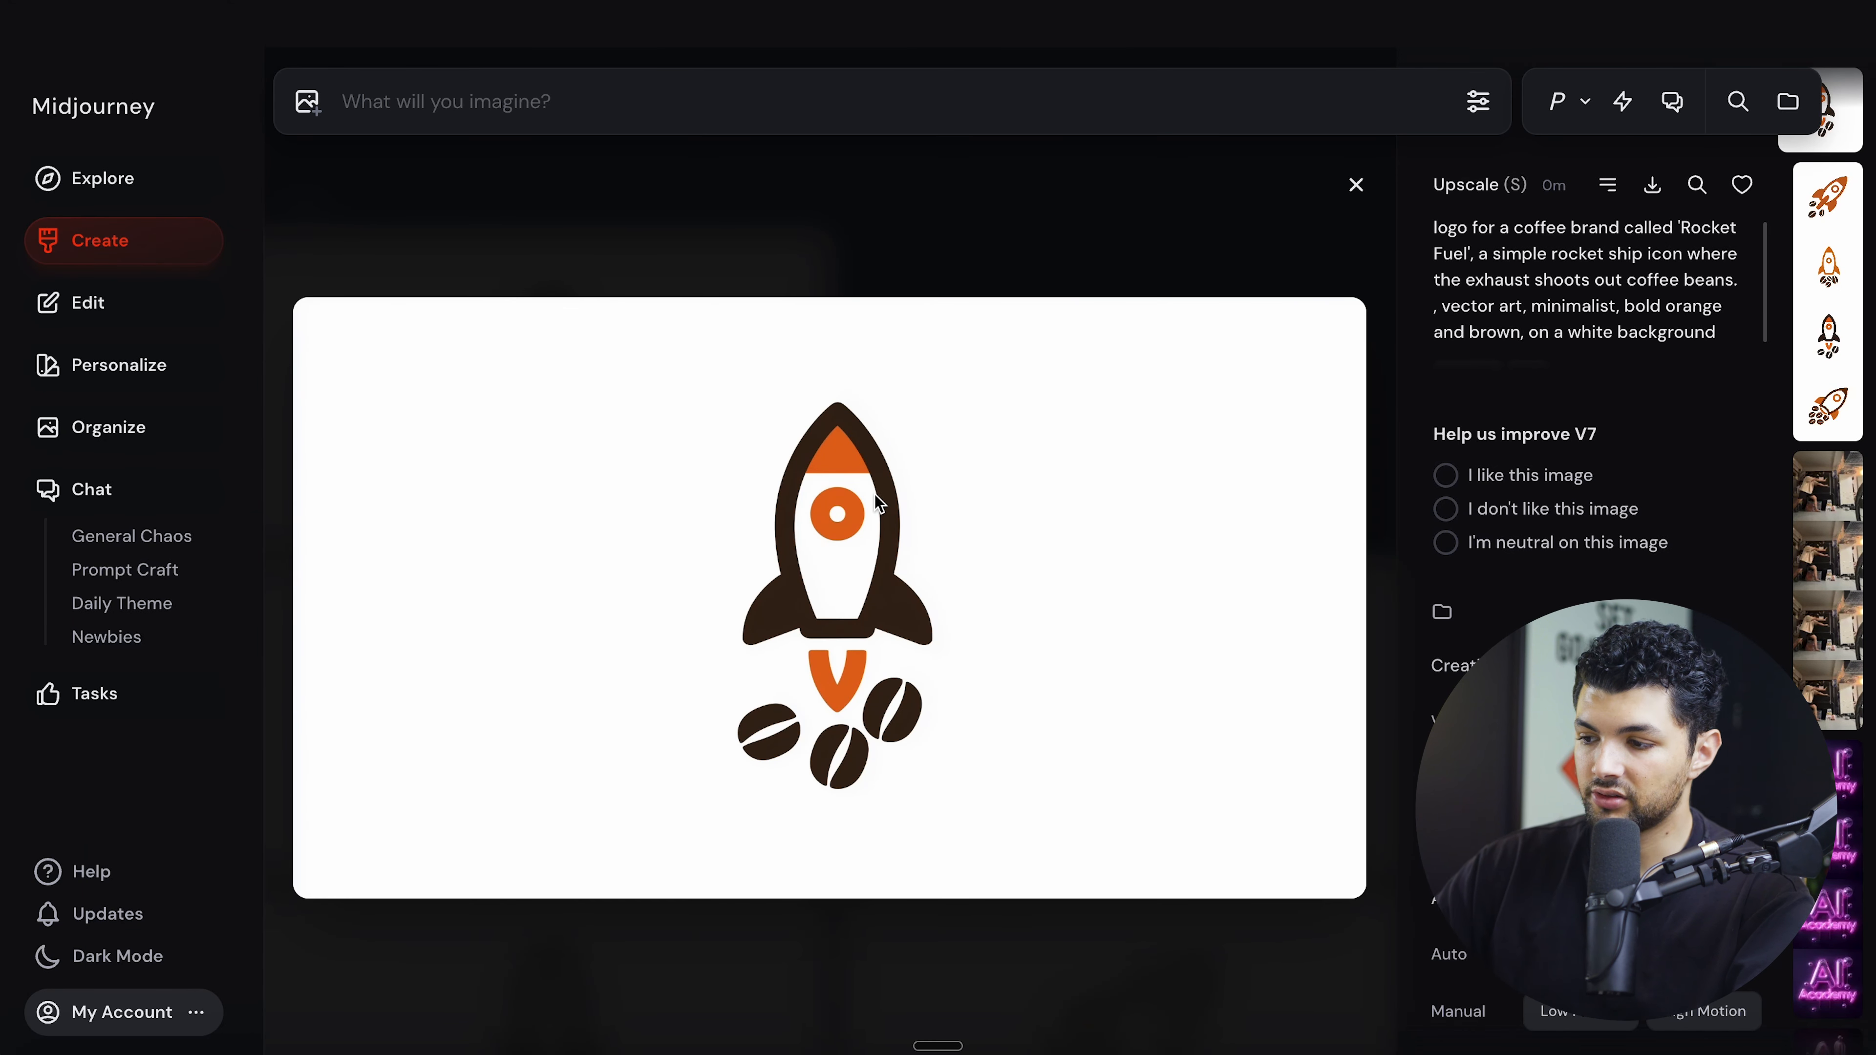
{"action": "left_click", "coordinate": [1357, 186]}
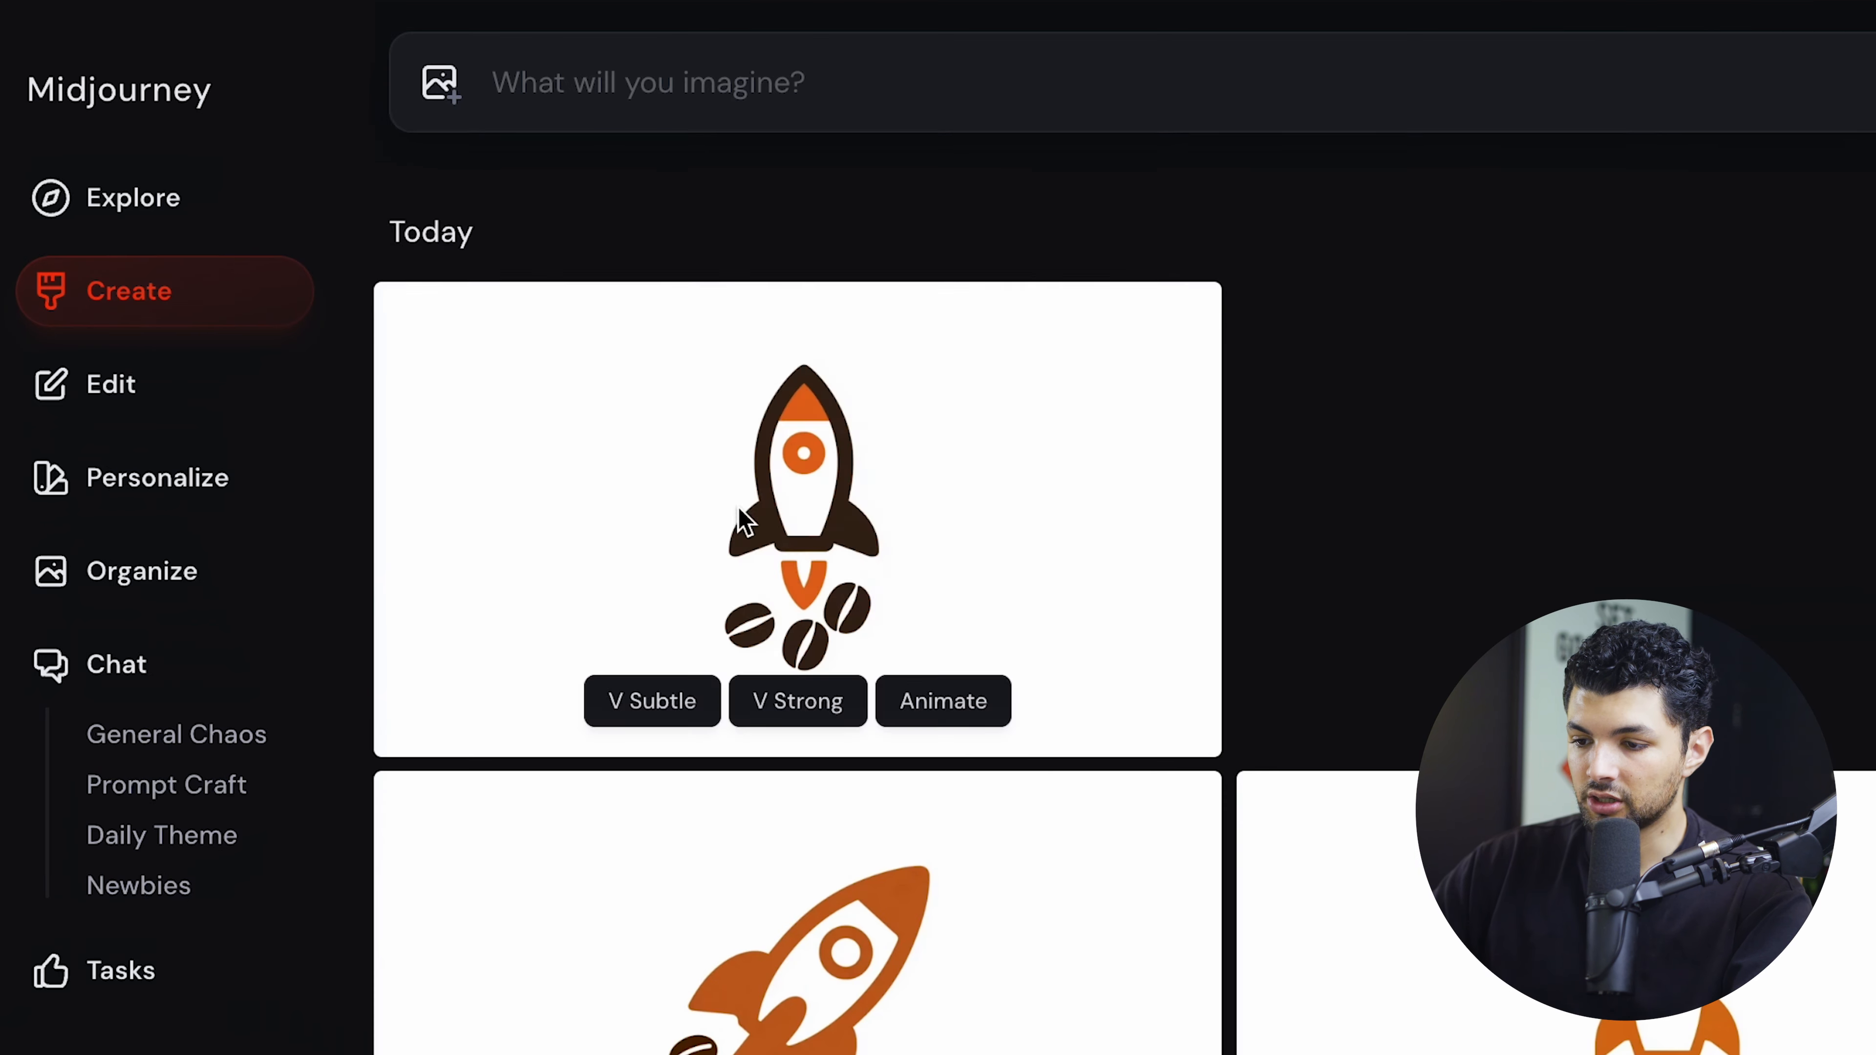
Set the upscaled rocket as video starting frame with the prompt "logo reveal animation of the rocket flying and unveiling a text that says "Rocket Fuel"".
{"action": "left_click_drag", "start_coordinate": [744, 521], "coordinate": [700, 181]}
{"action": "mouse_move", "coordinate": [423, 131]}
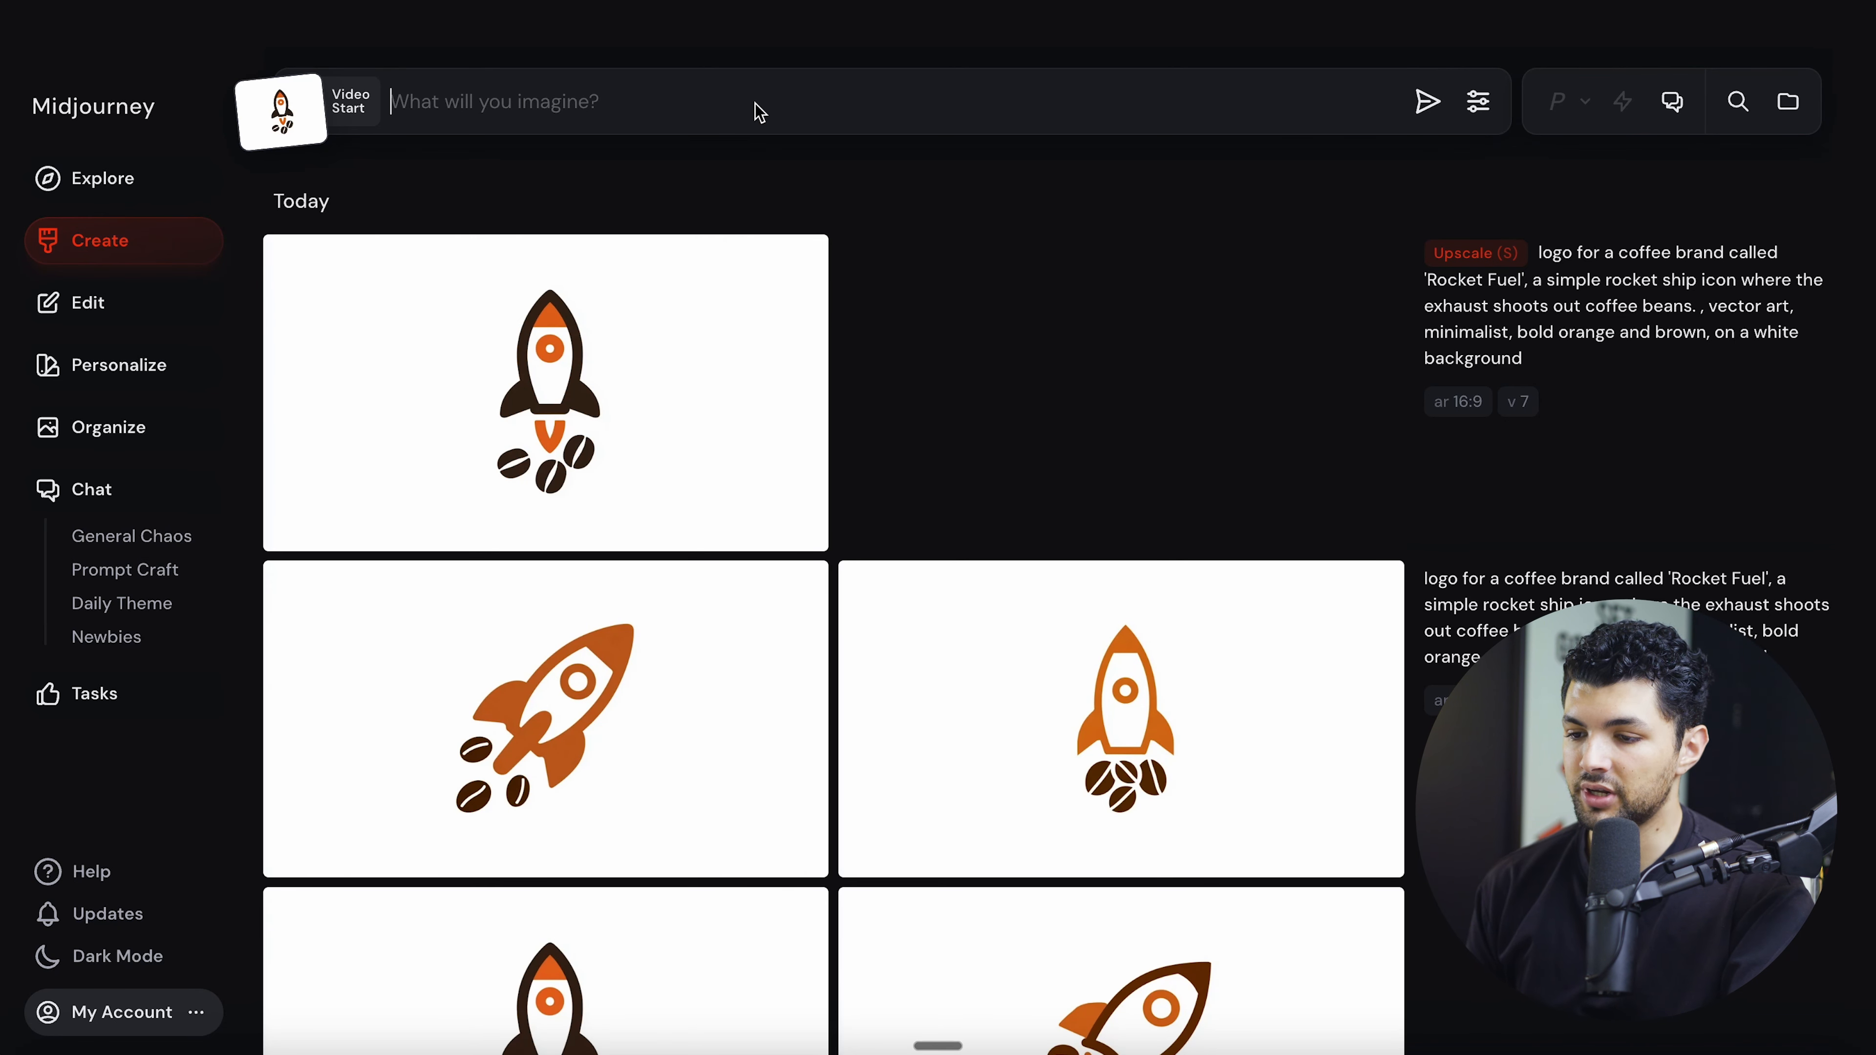
{"action": "type", "text": "logo reveal animation of the rocket flying and unveiling a text that says \"Rocket Fuel\""}
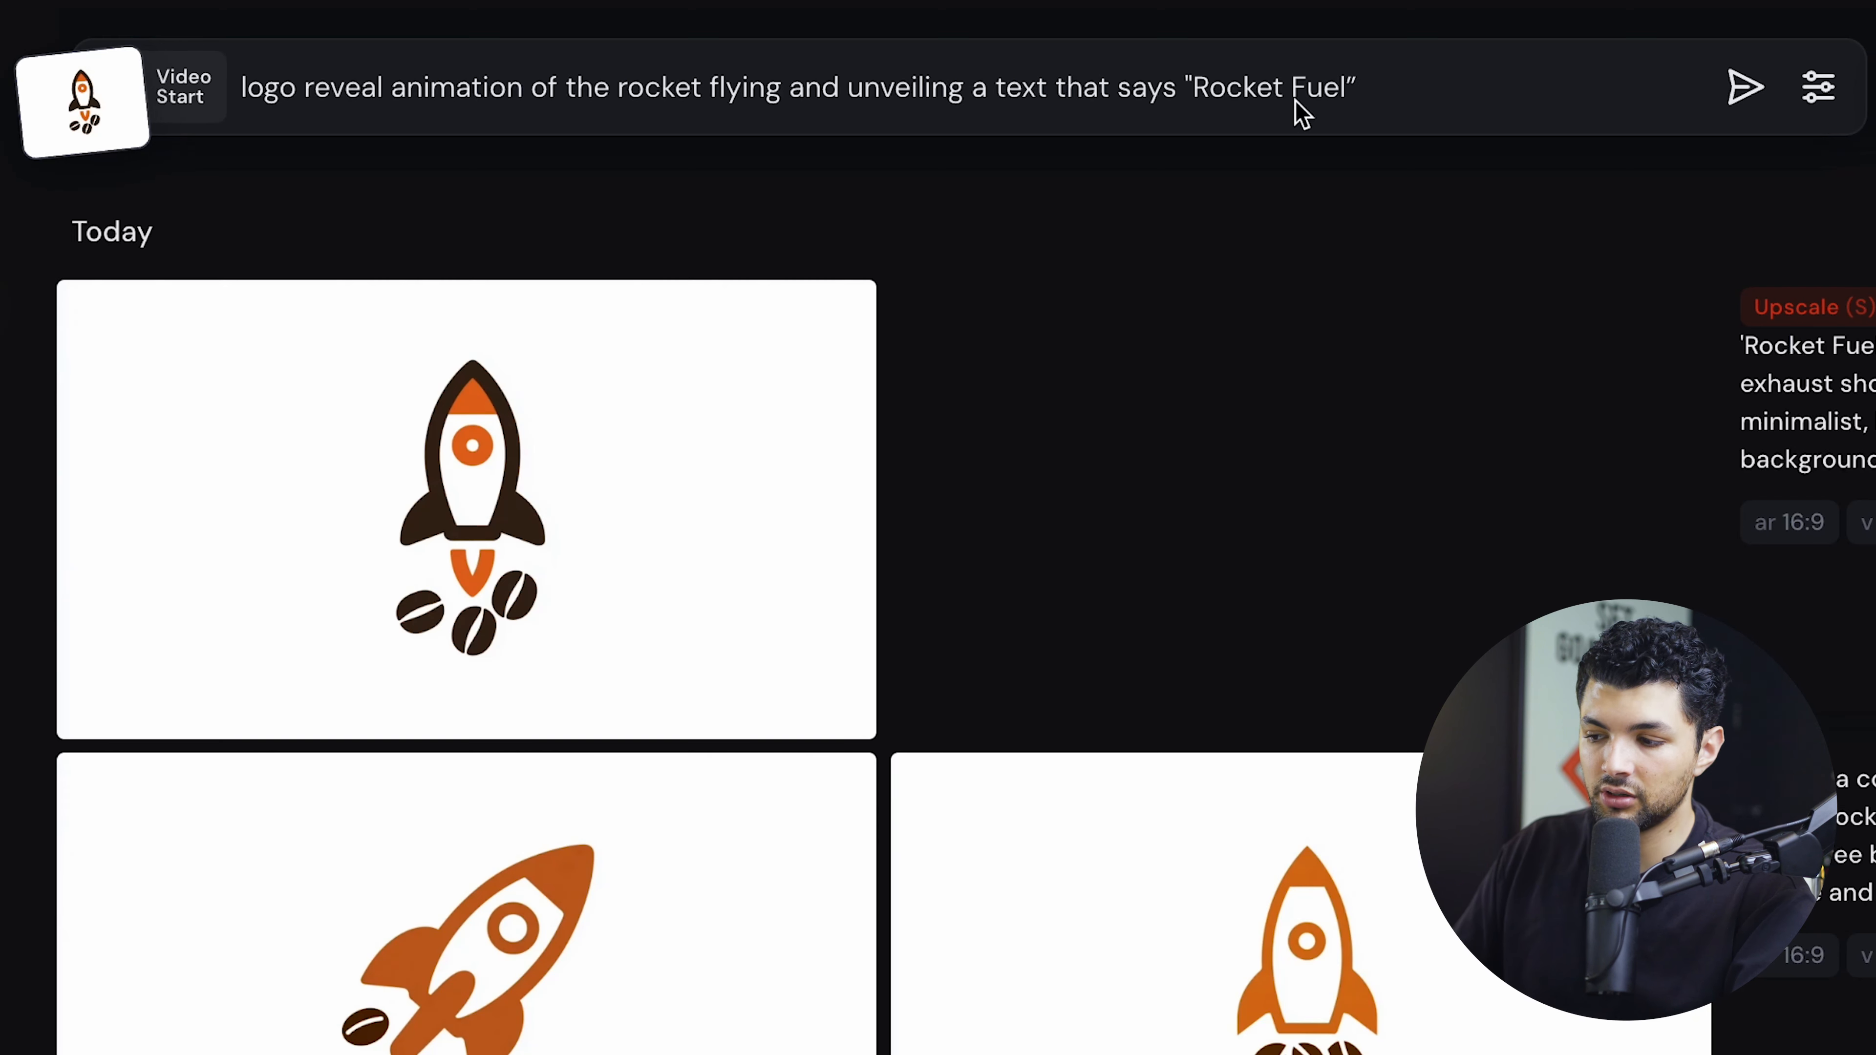
{"action": "mouse_move", "coordinate": [249, 442]}
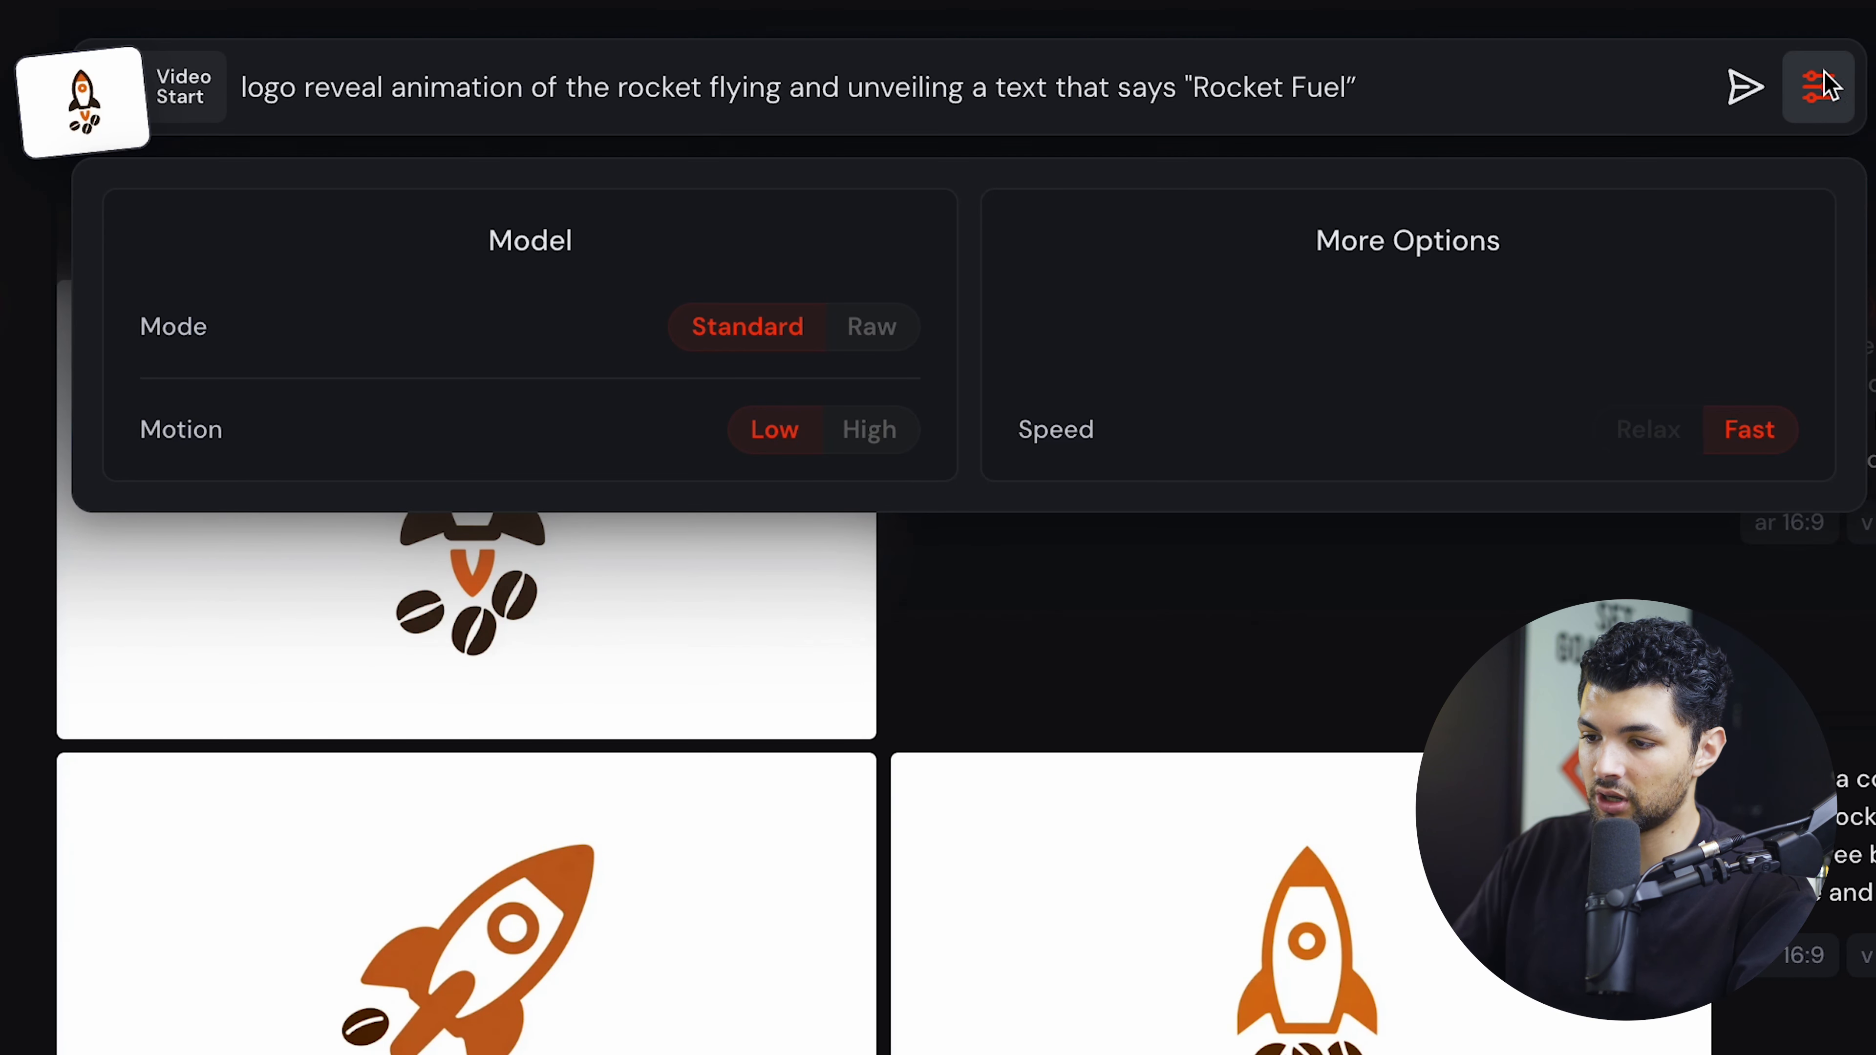
{"action": "mouse_move", "coordinate": [1664, 443]}
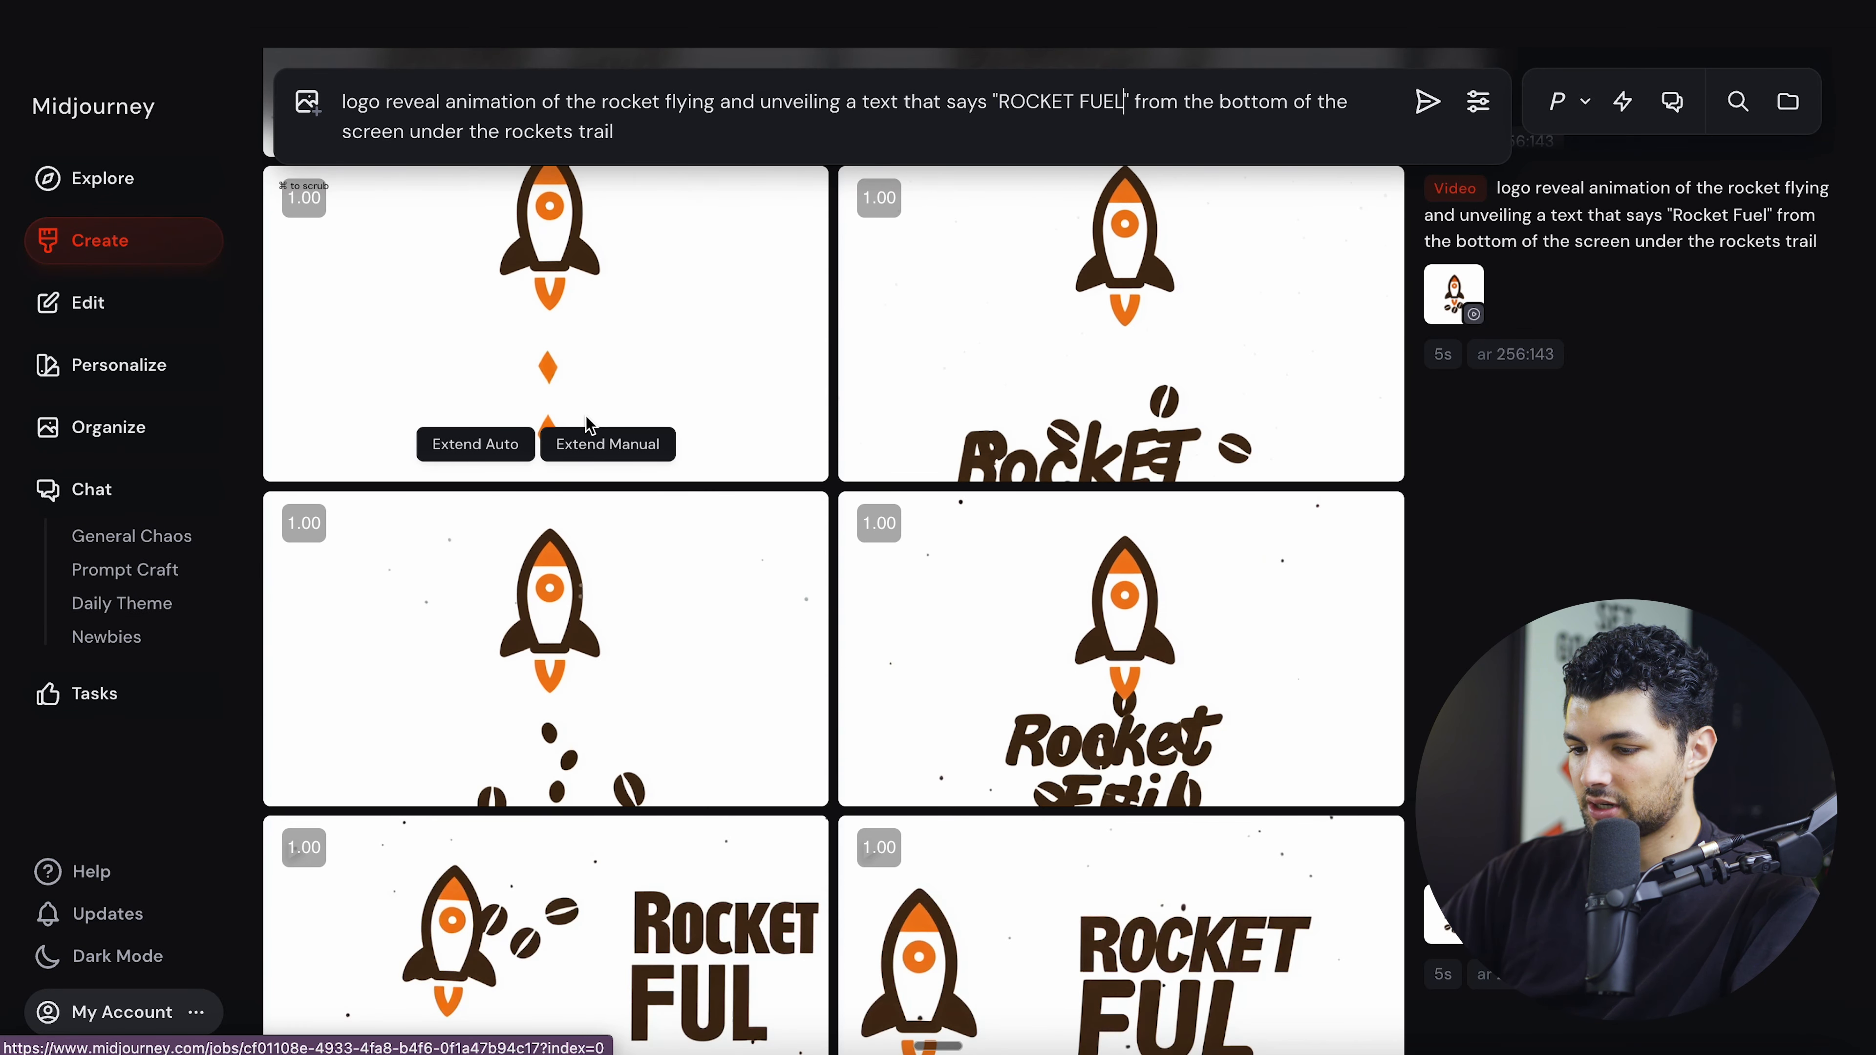
Play the generated logo reveal video whose lettering rises below the rocket, and return to the results.
{"action": "left_click", "coordinate": [990, 337]}
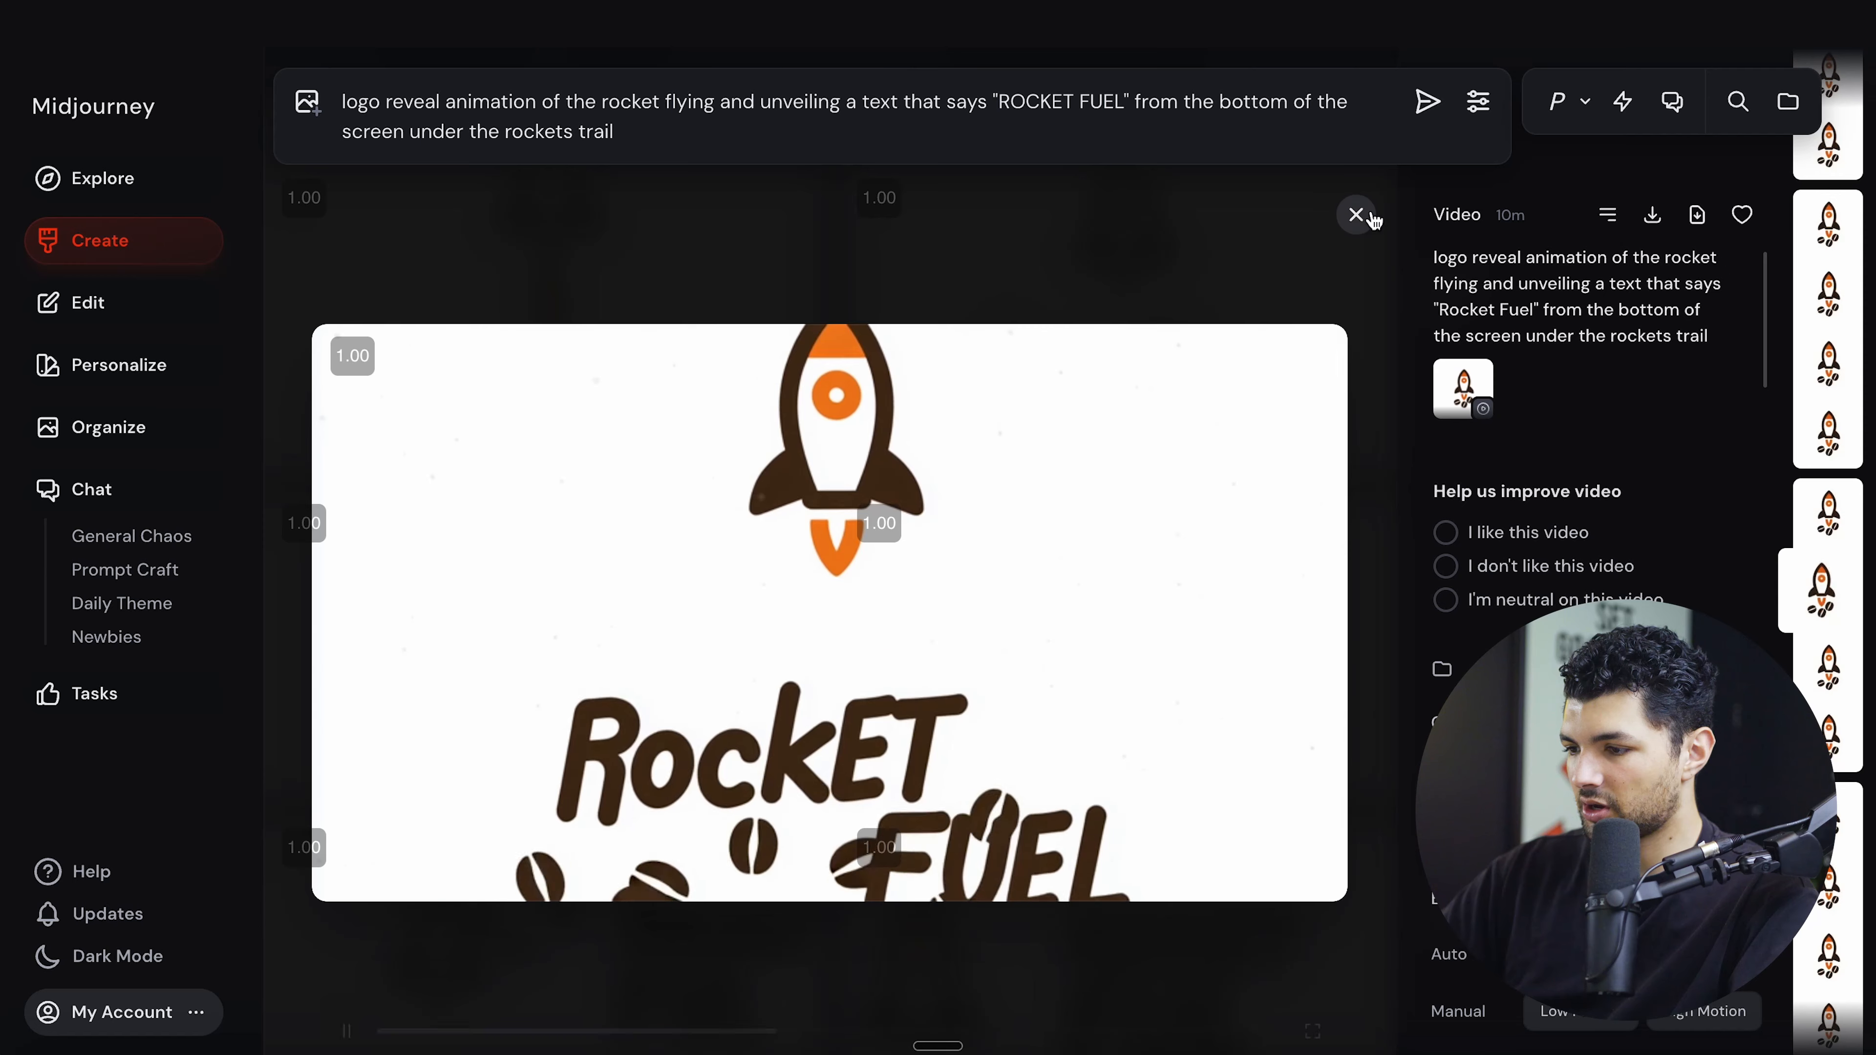
{"action": "left_click", "coordinate": [1355, 214]}
Add the rocket logo as starting frame and generate a reveal video with the text "ROCKET FUEL" from the bottom of the screen under the rocket's trail.
{"action": "scroll", "coordinate": [421, 791], "scroll_direction": "down", "scroll_amount": 8}
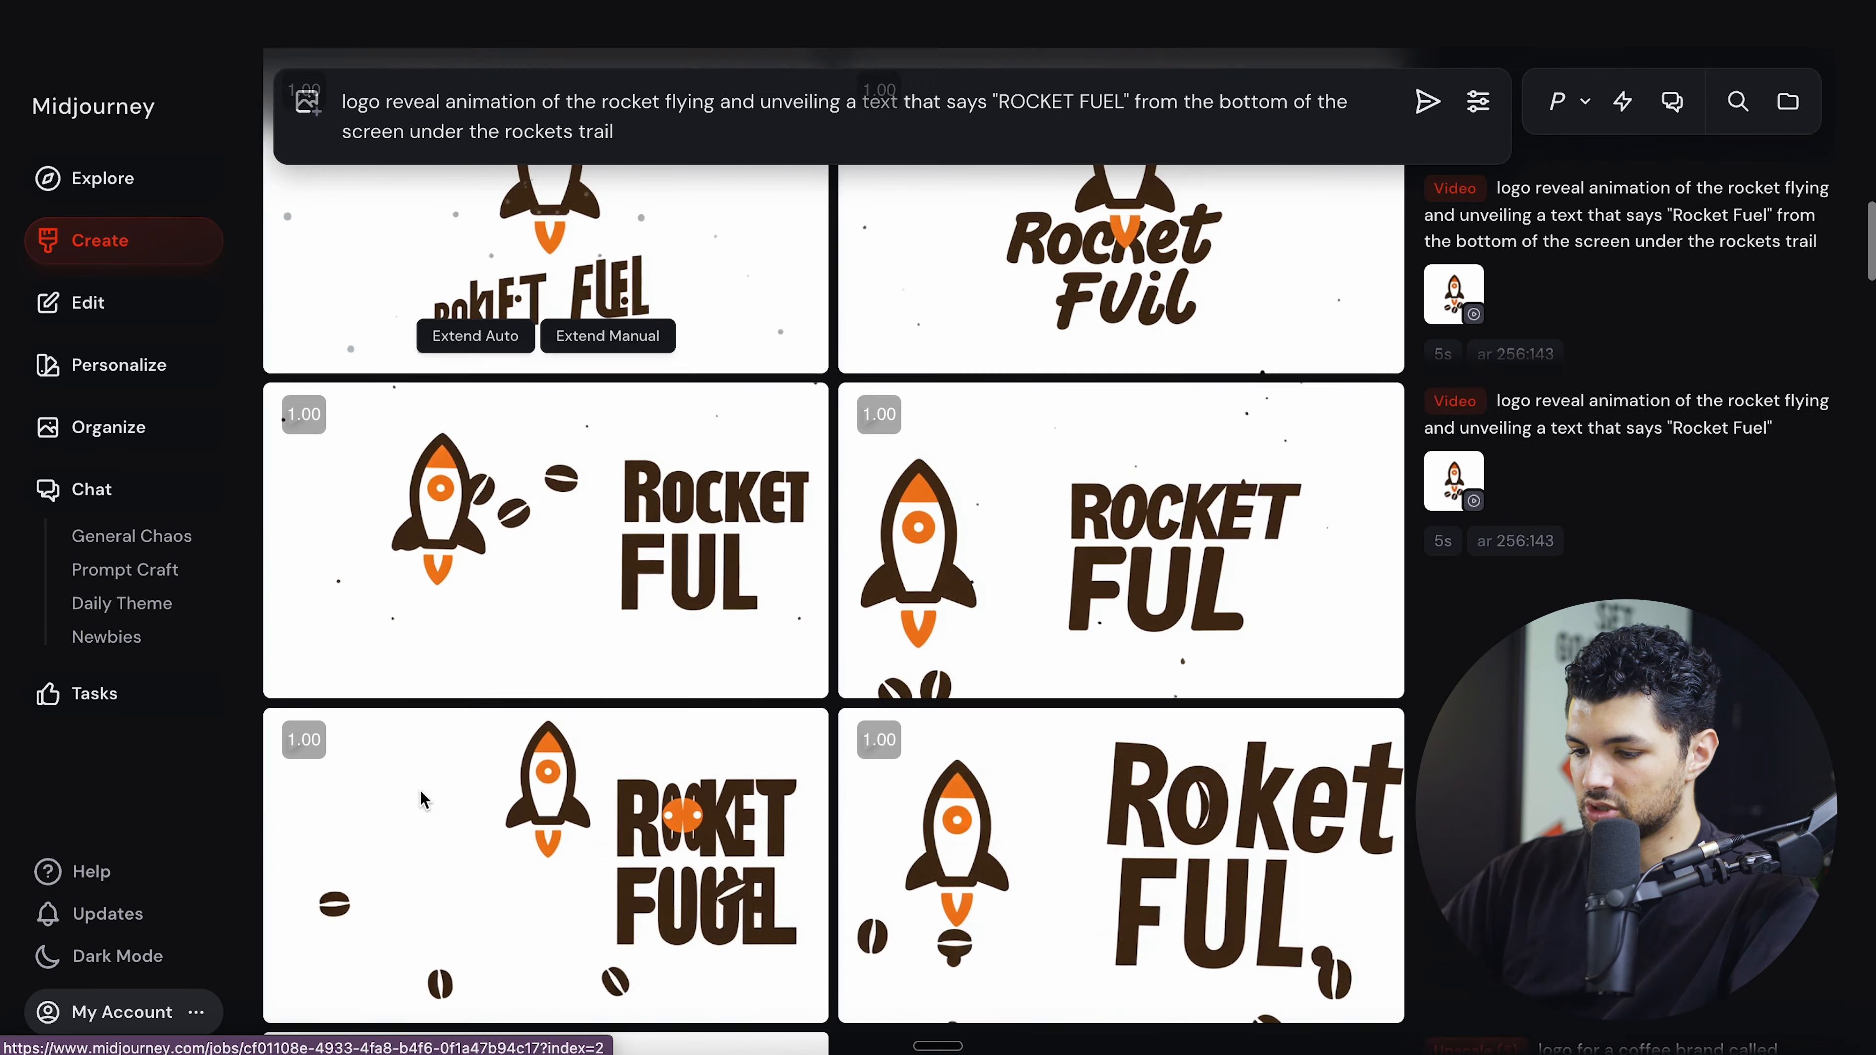
{"action": "left_click_drag", "start_coordinate": [420, 789], "coordinate": [358, 138]}
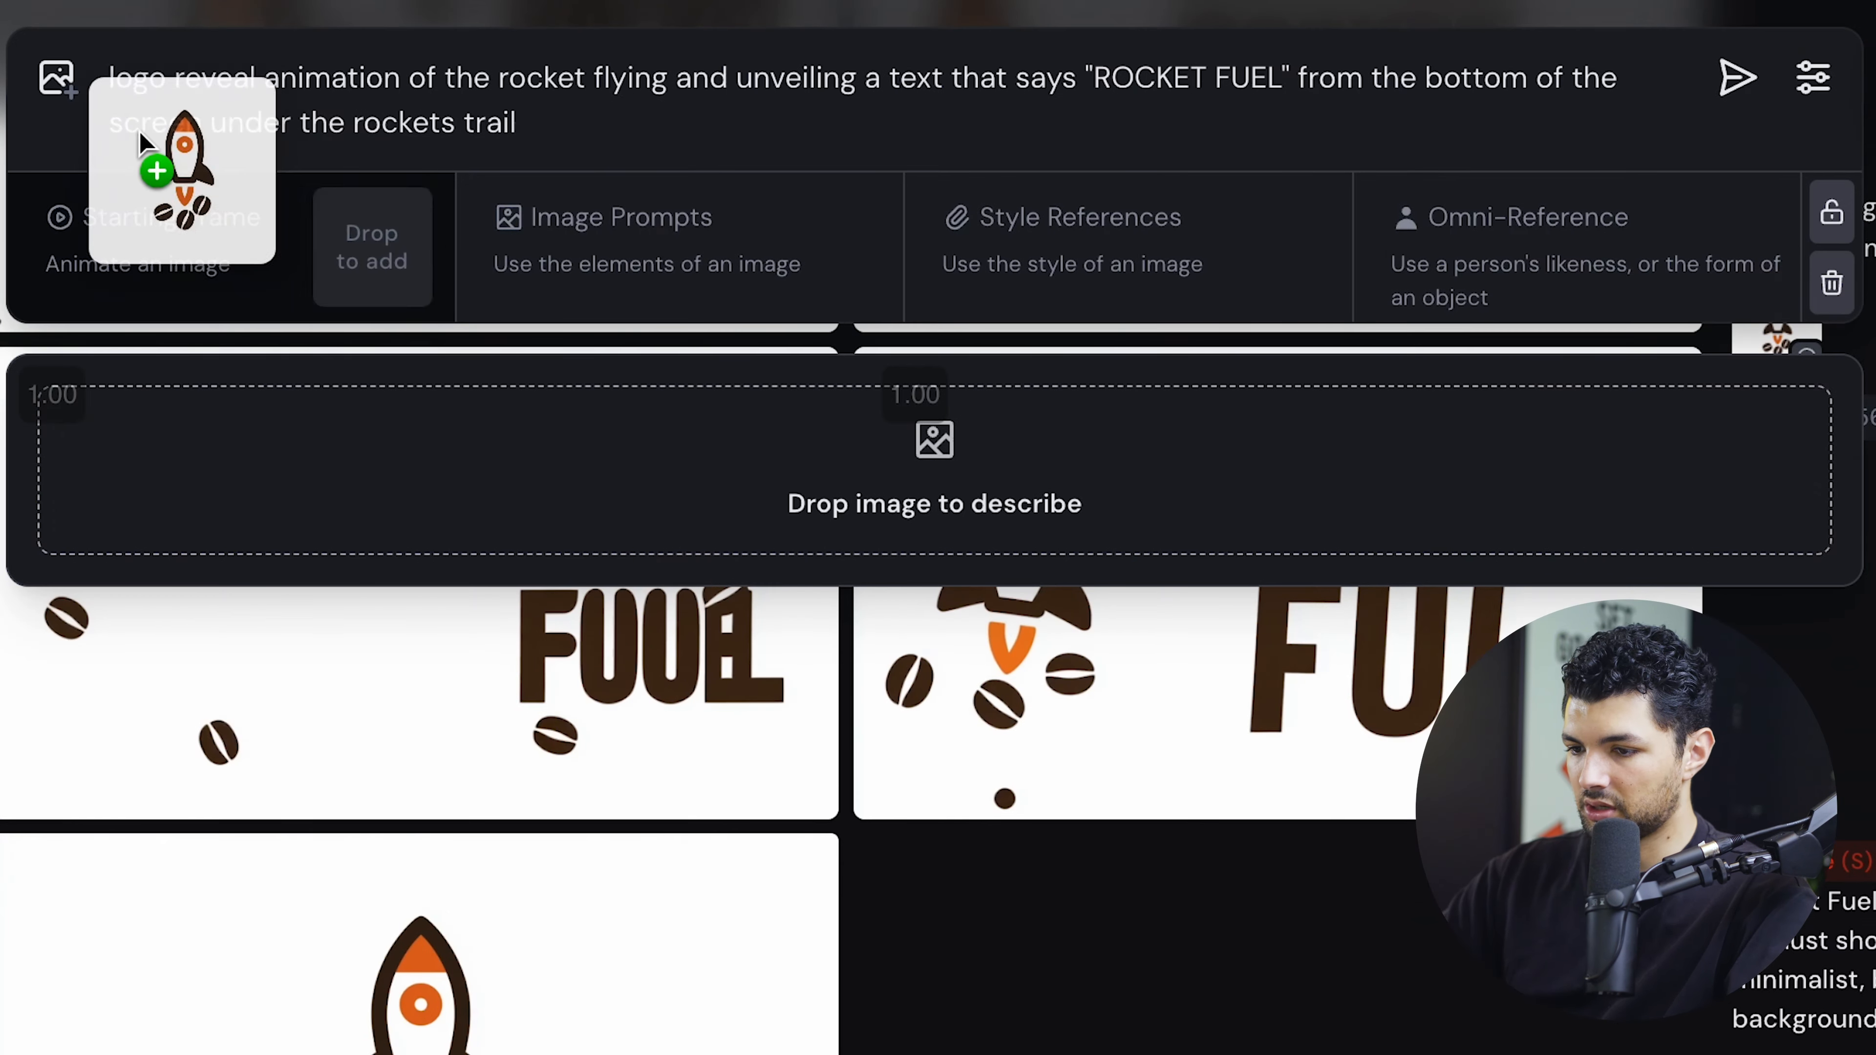
{"action": "left_click_drag", "start_coordinate": [142, 140], "coordinate": [148, 148]}
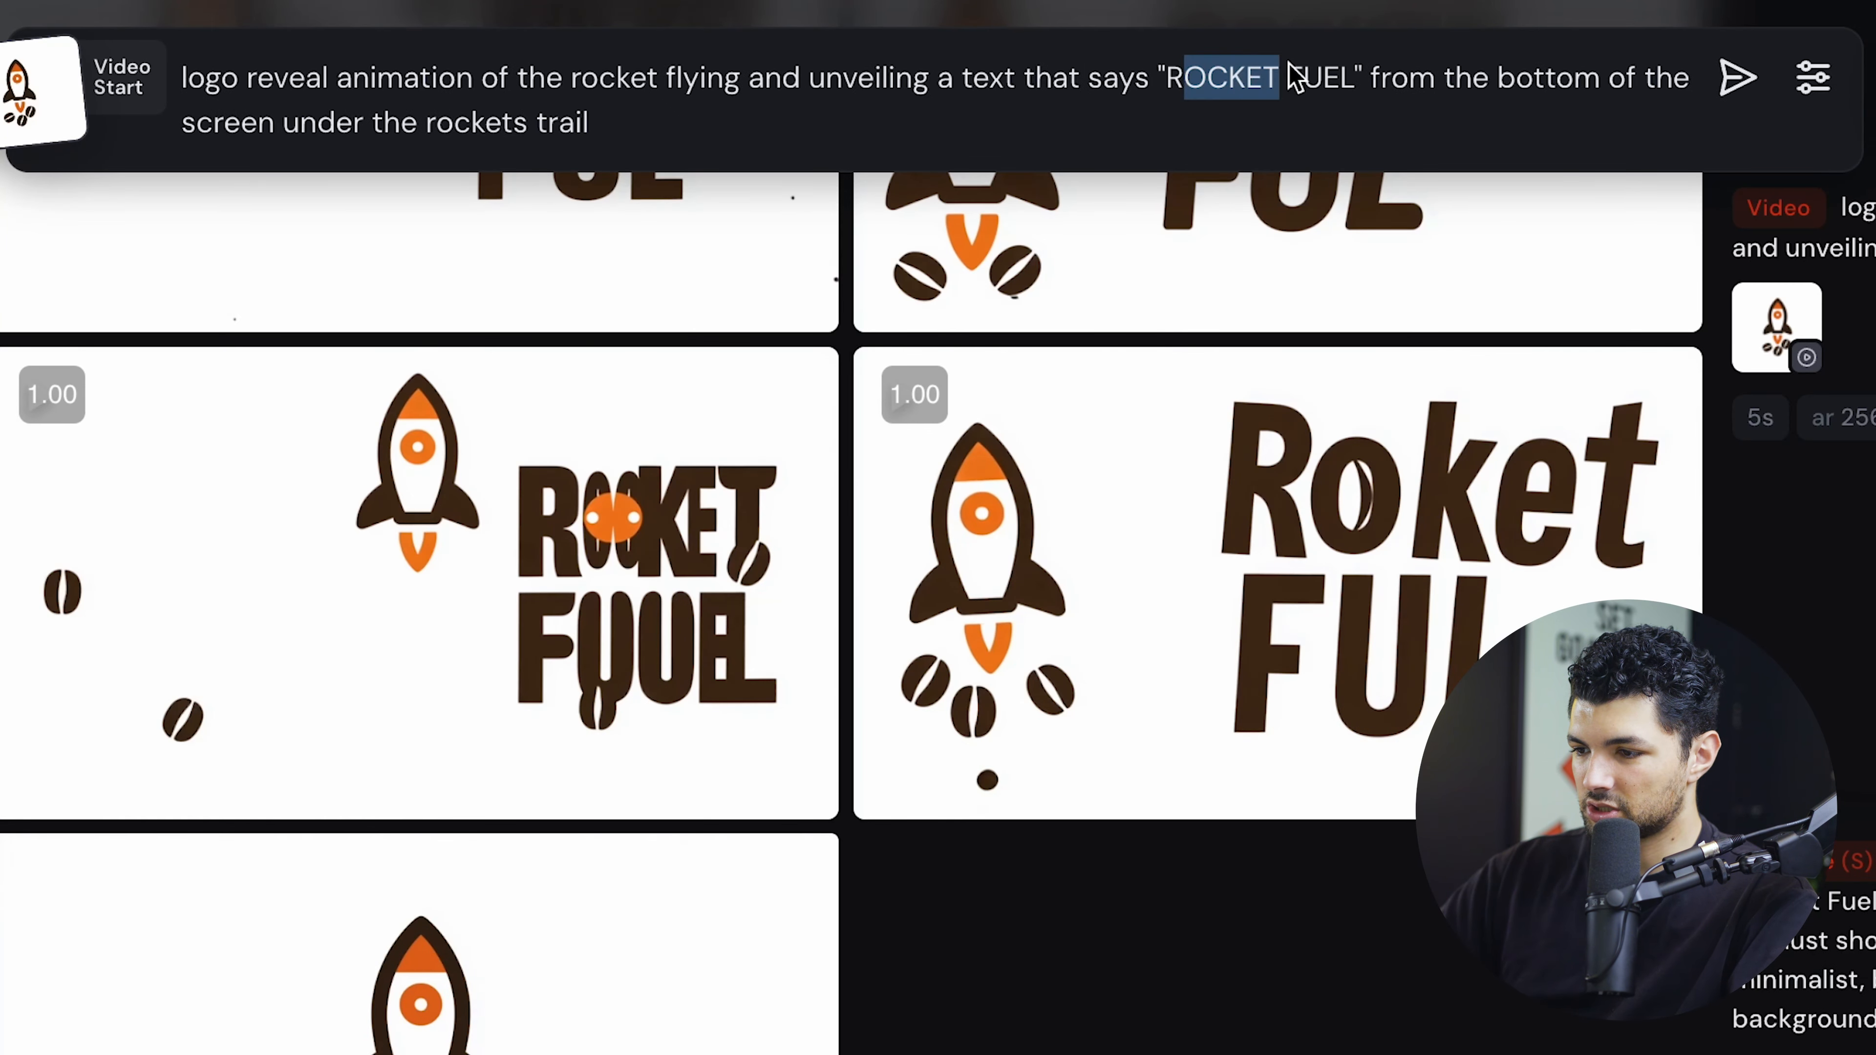
{"action": "left_click", "coordinate": [1340, 81]}
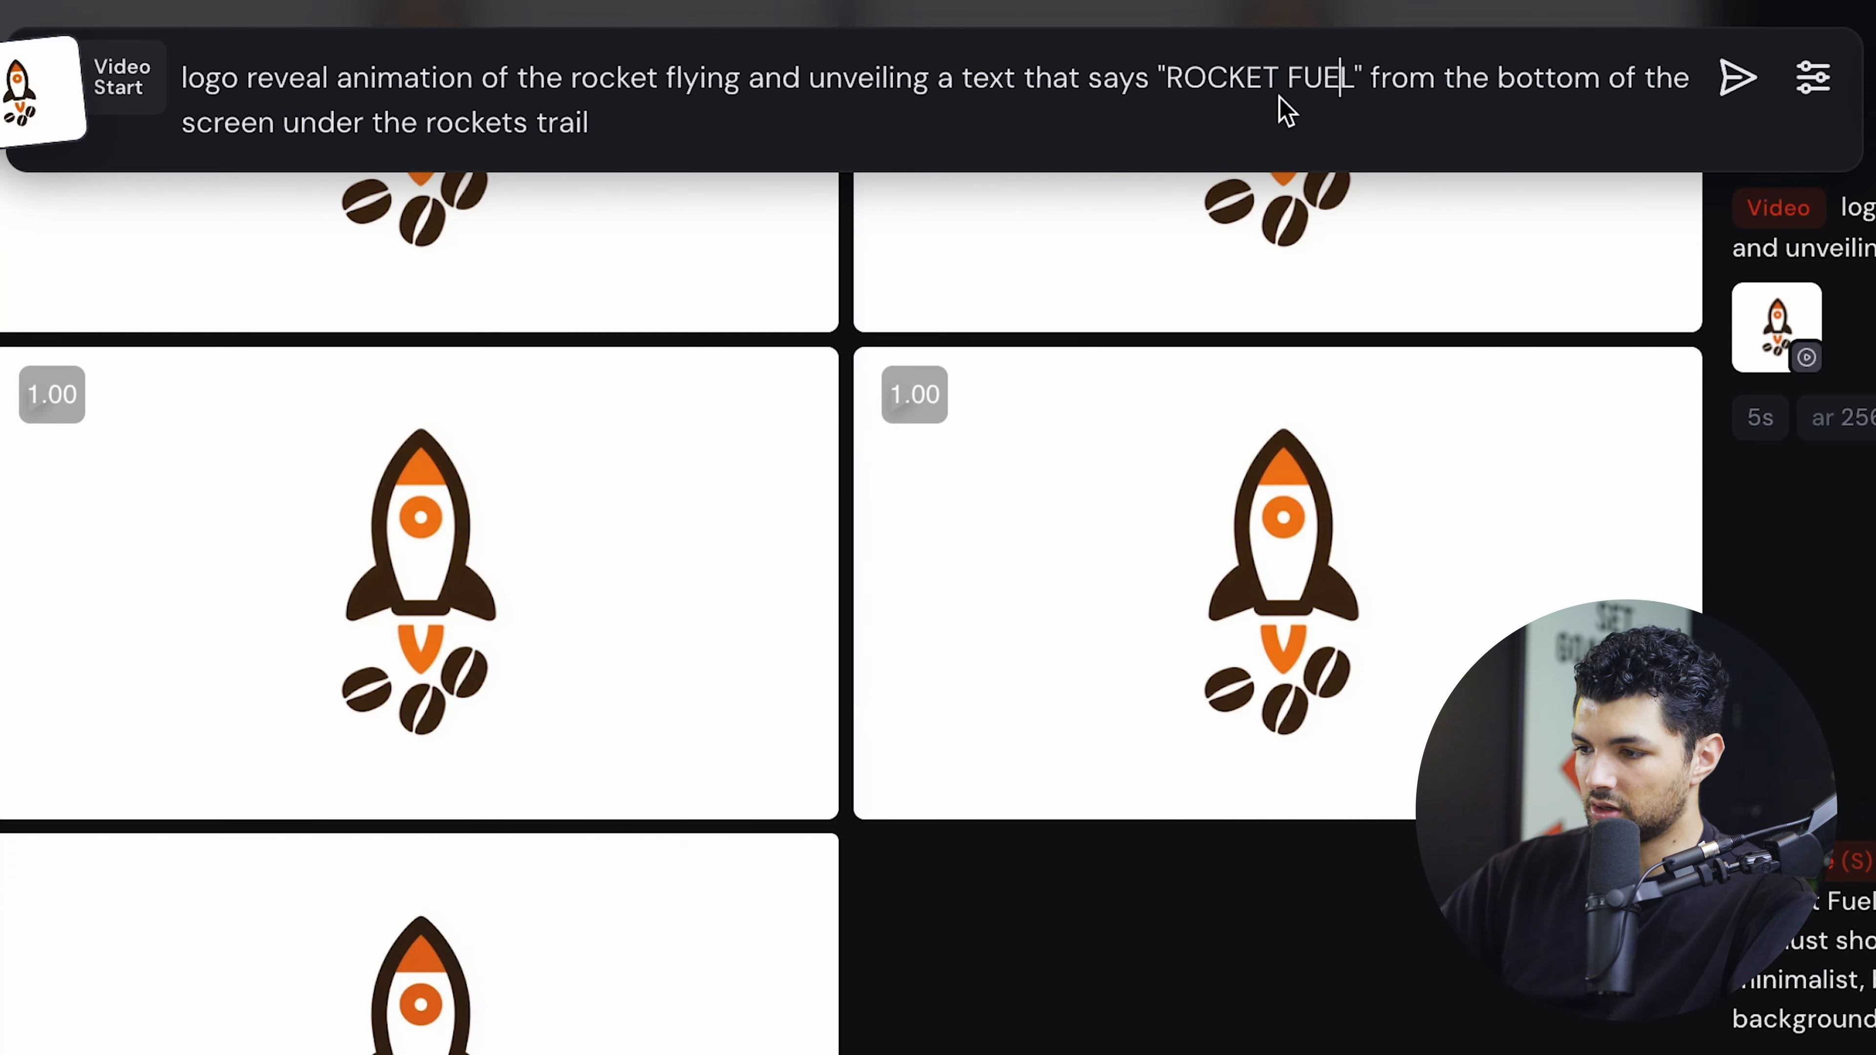
{"action": "left_click", "coordinate": [1732, 81]}
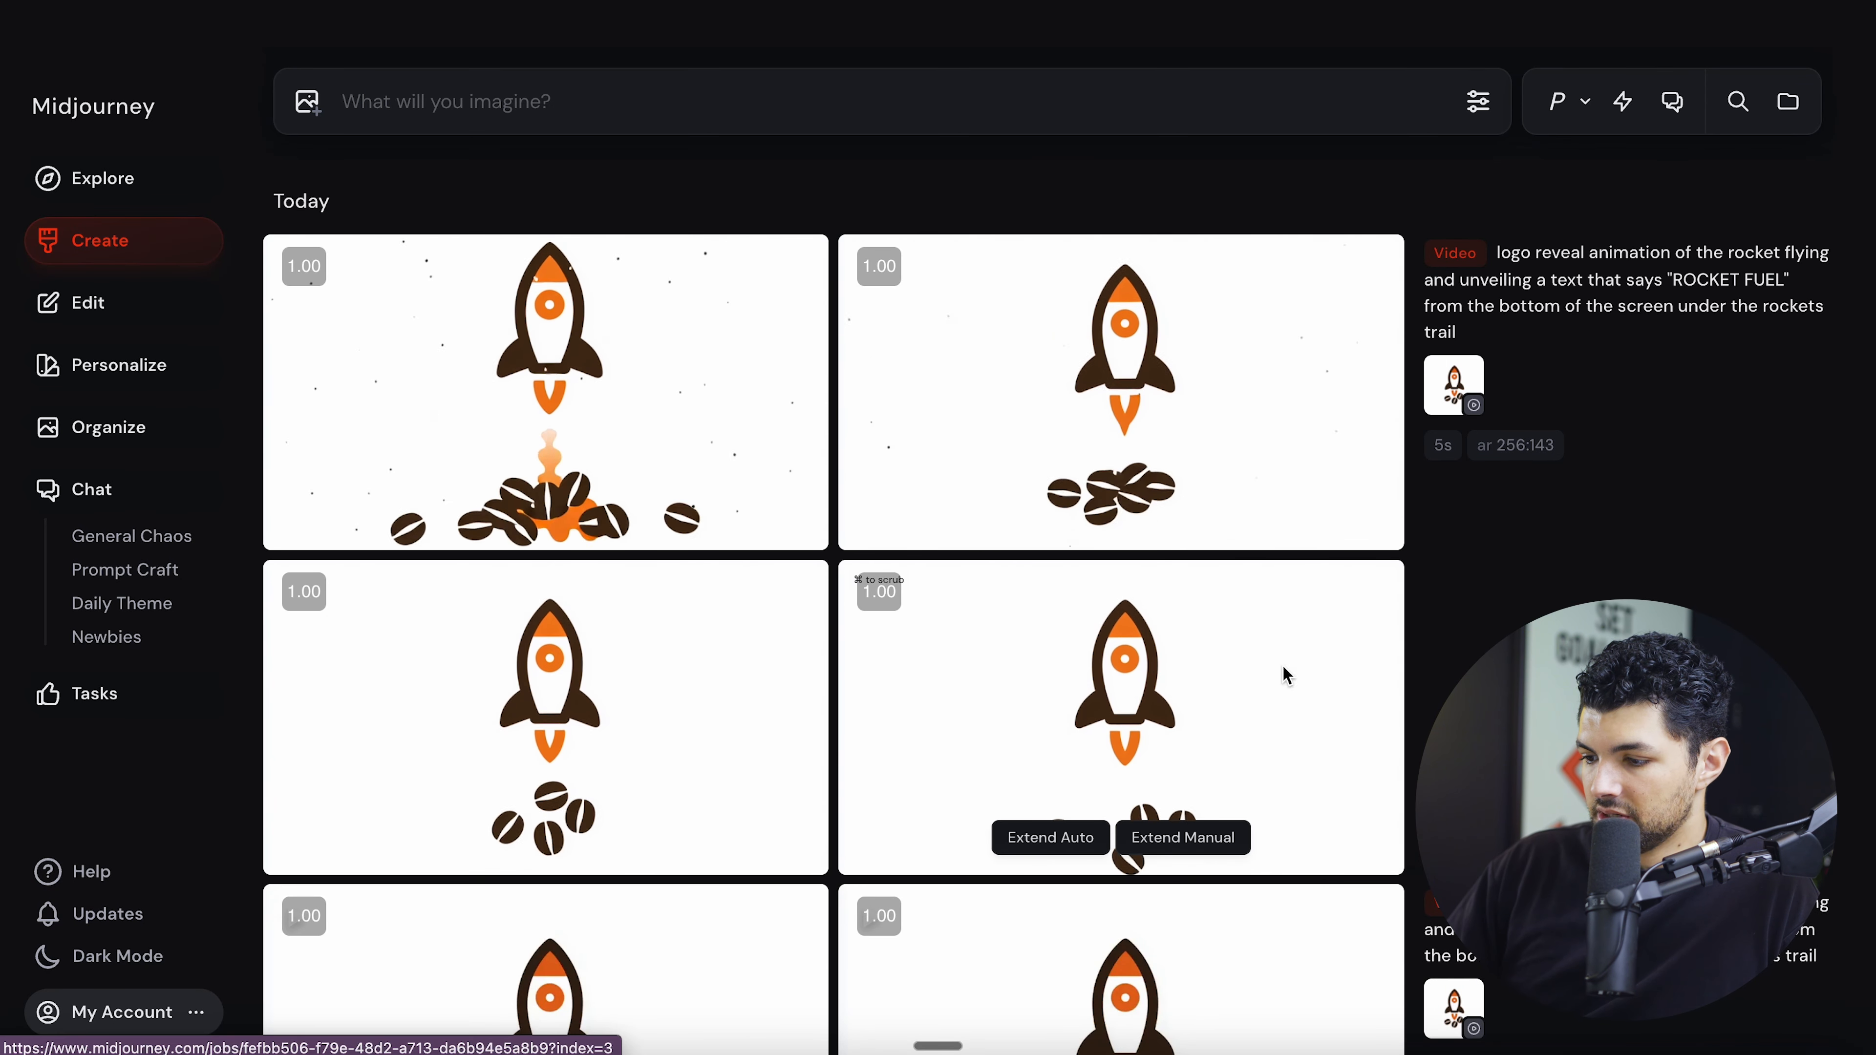
Play the fourth "ROCKET FUEL" logo reveal video and compare it with the previously generated reveal videos.
{"action": "left_click", "coordinate": [1089, 629]}
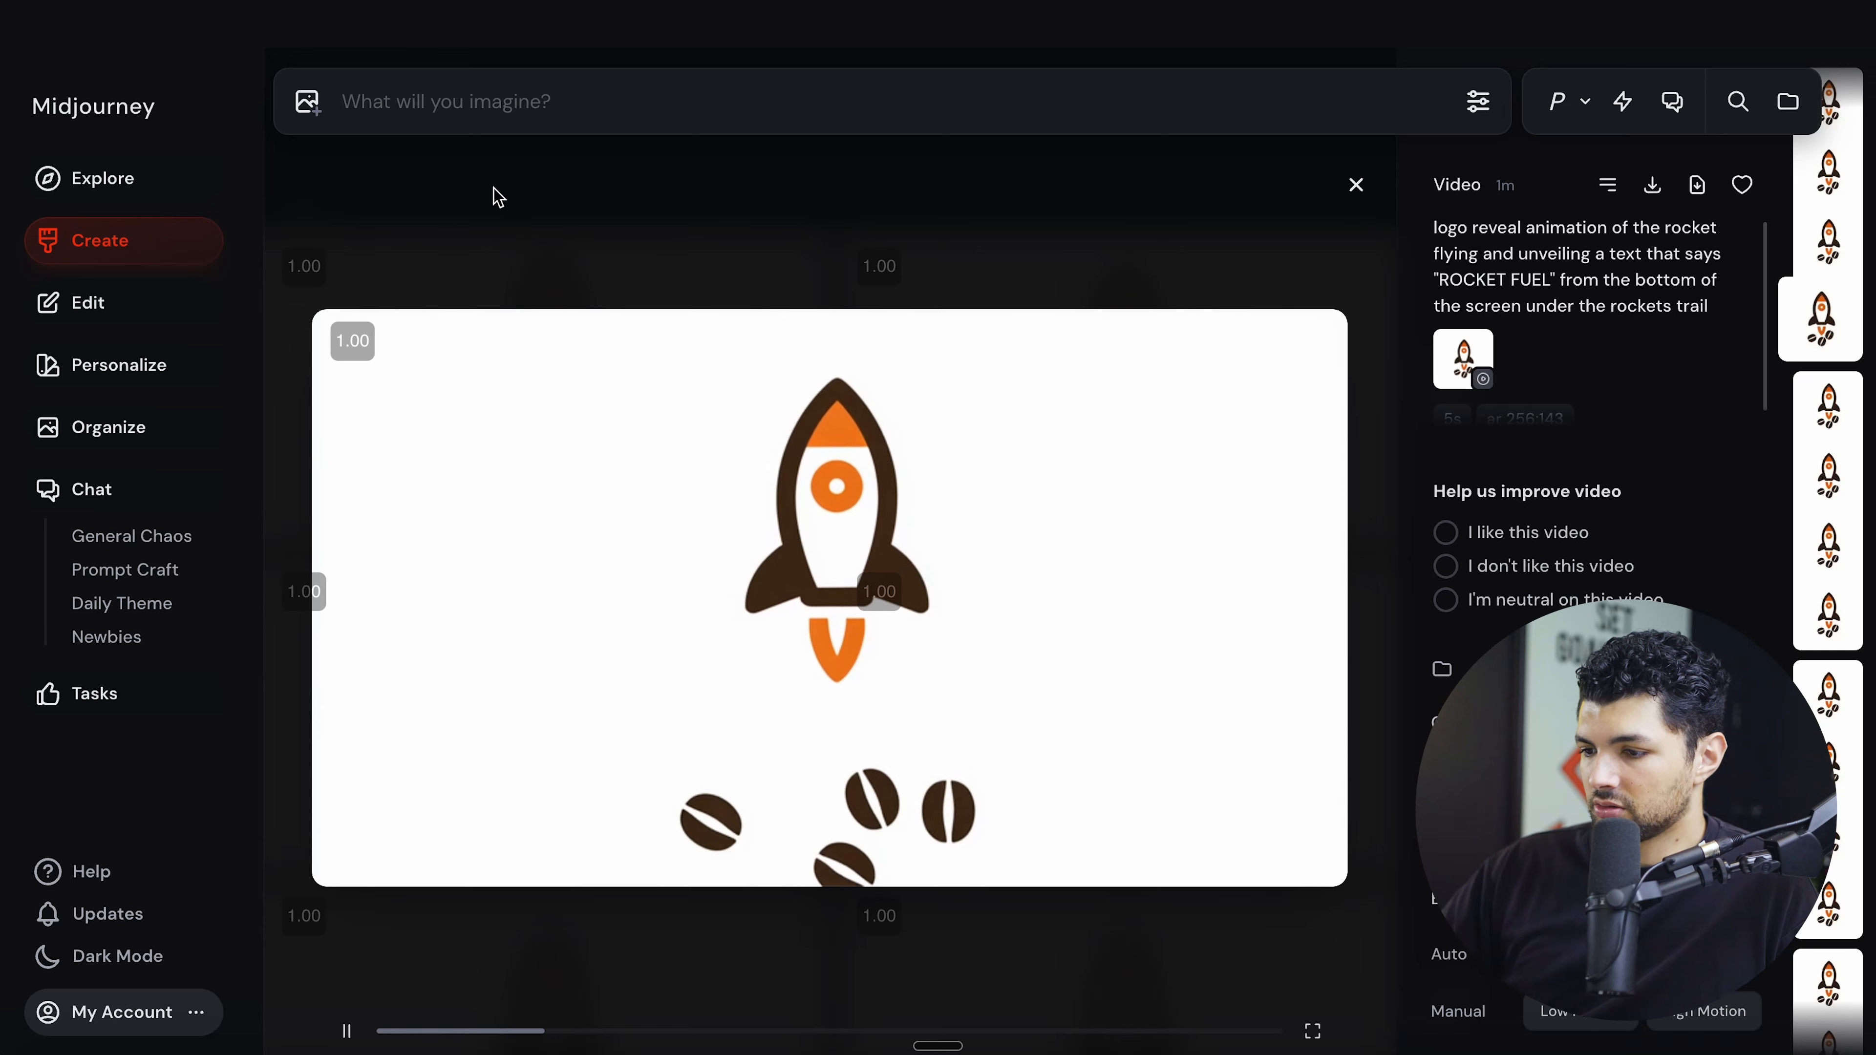
{"action": "left_click", "coordinate": [1357, 185]}
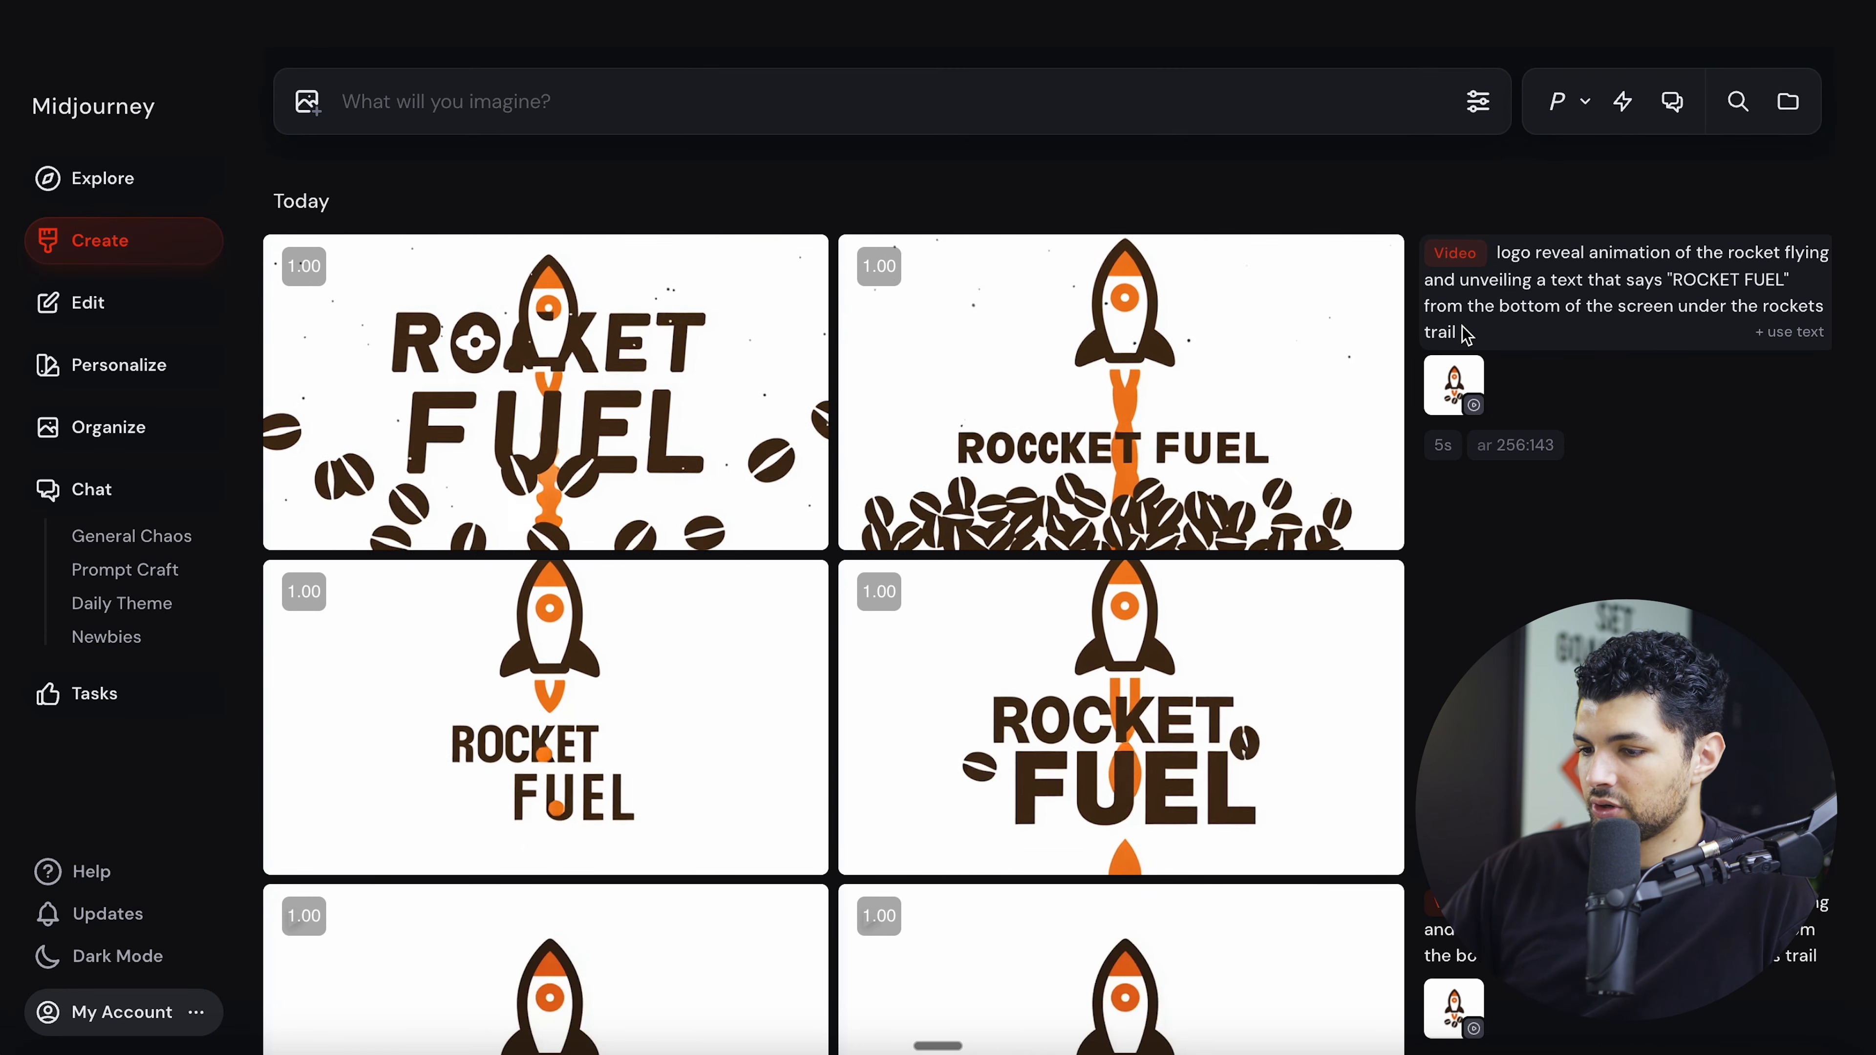
{"action": "scroll", "coordinate": [868, 807], "scroll_direction": "down", "scroll_amount": 10}
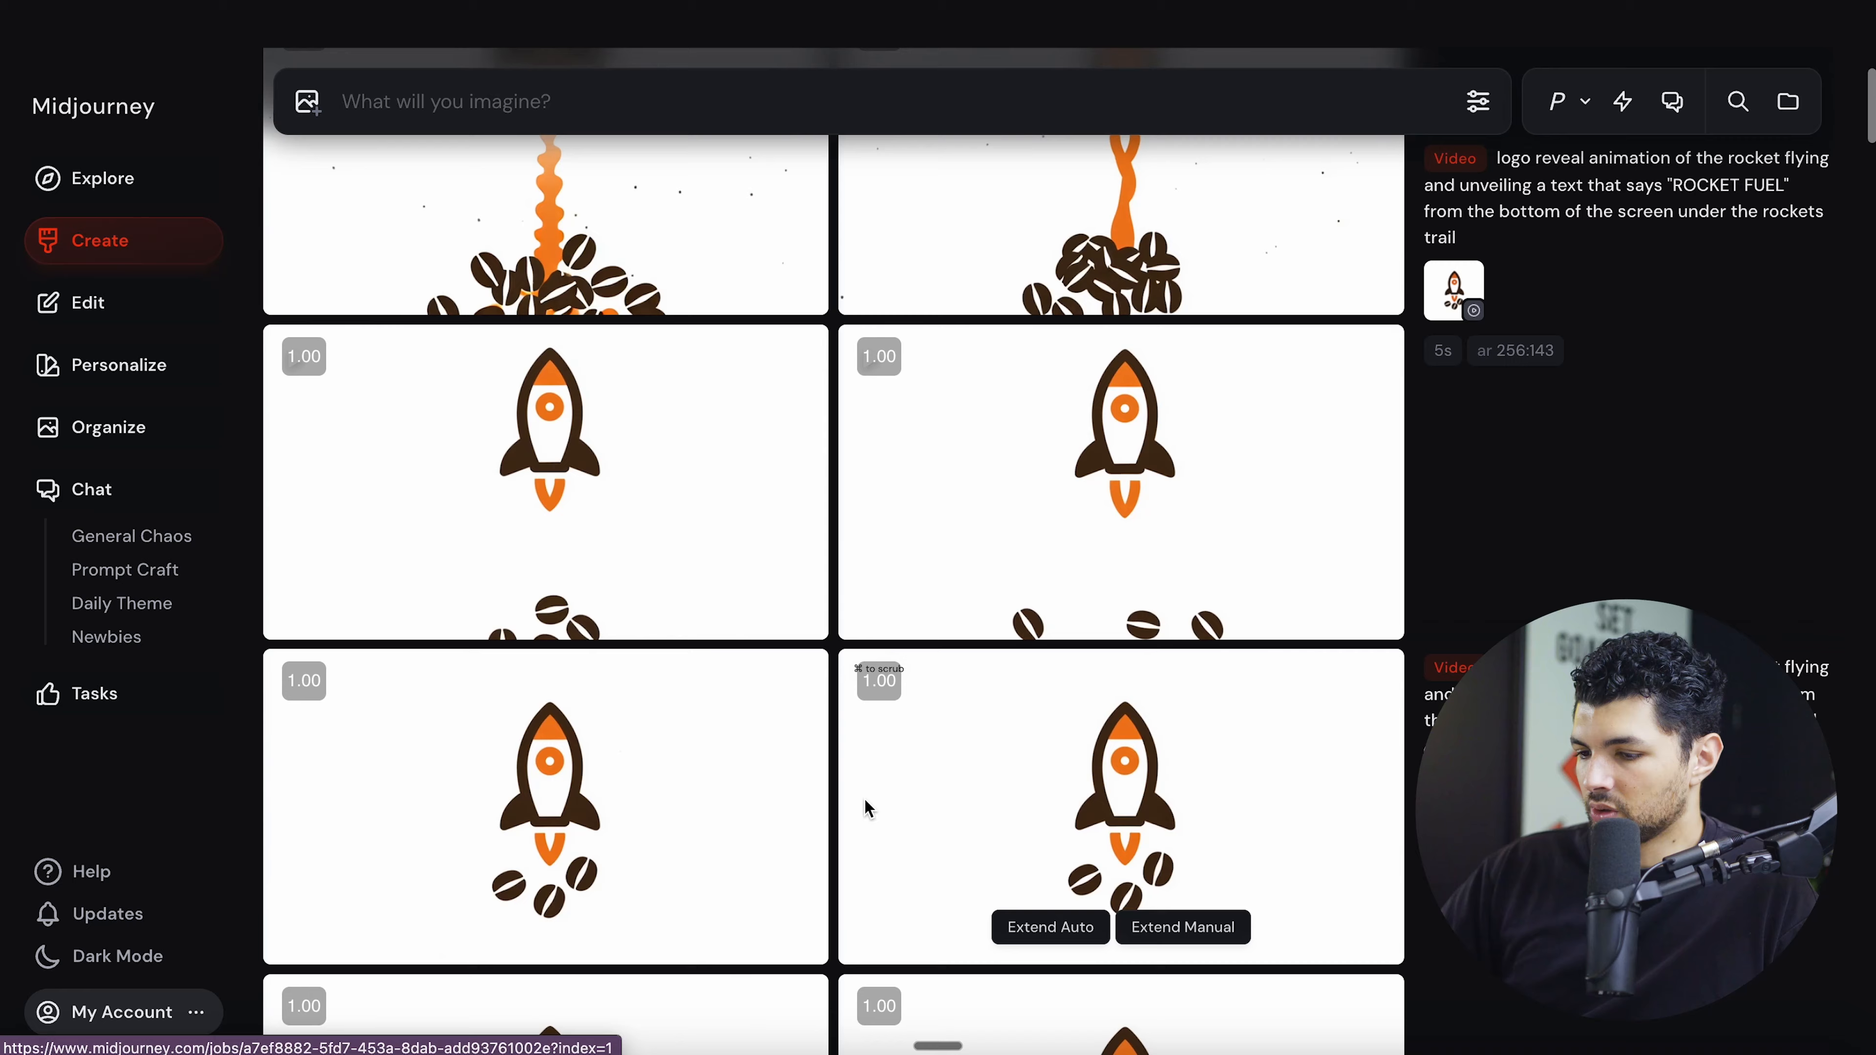
{"action": "scroll", "coordinate": [868, 807], "scroll_direction": "down", "scroll_amount": 5}
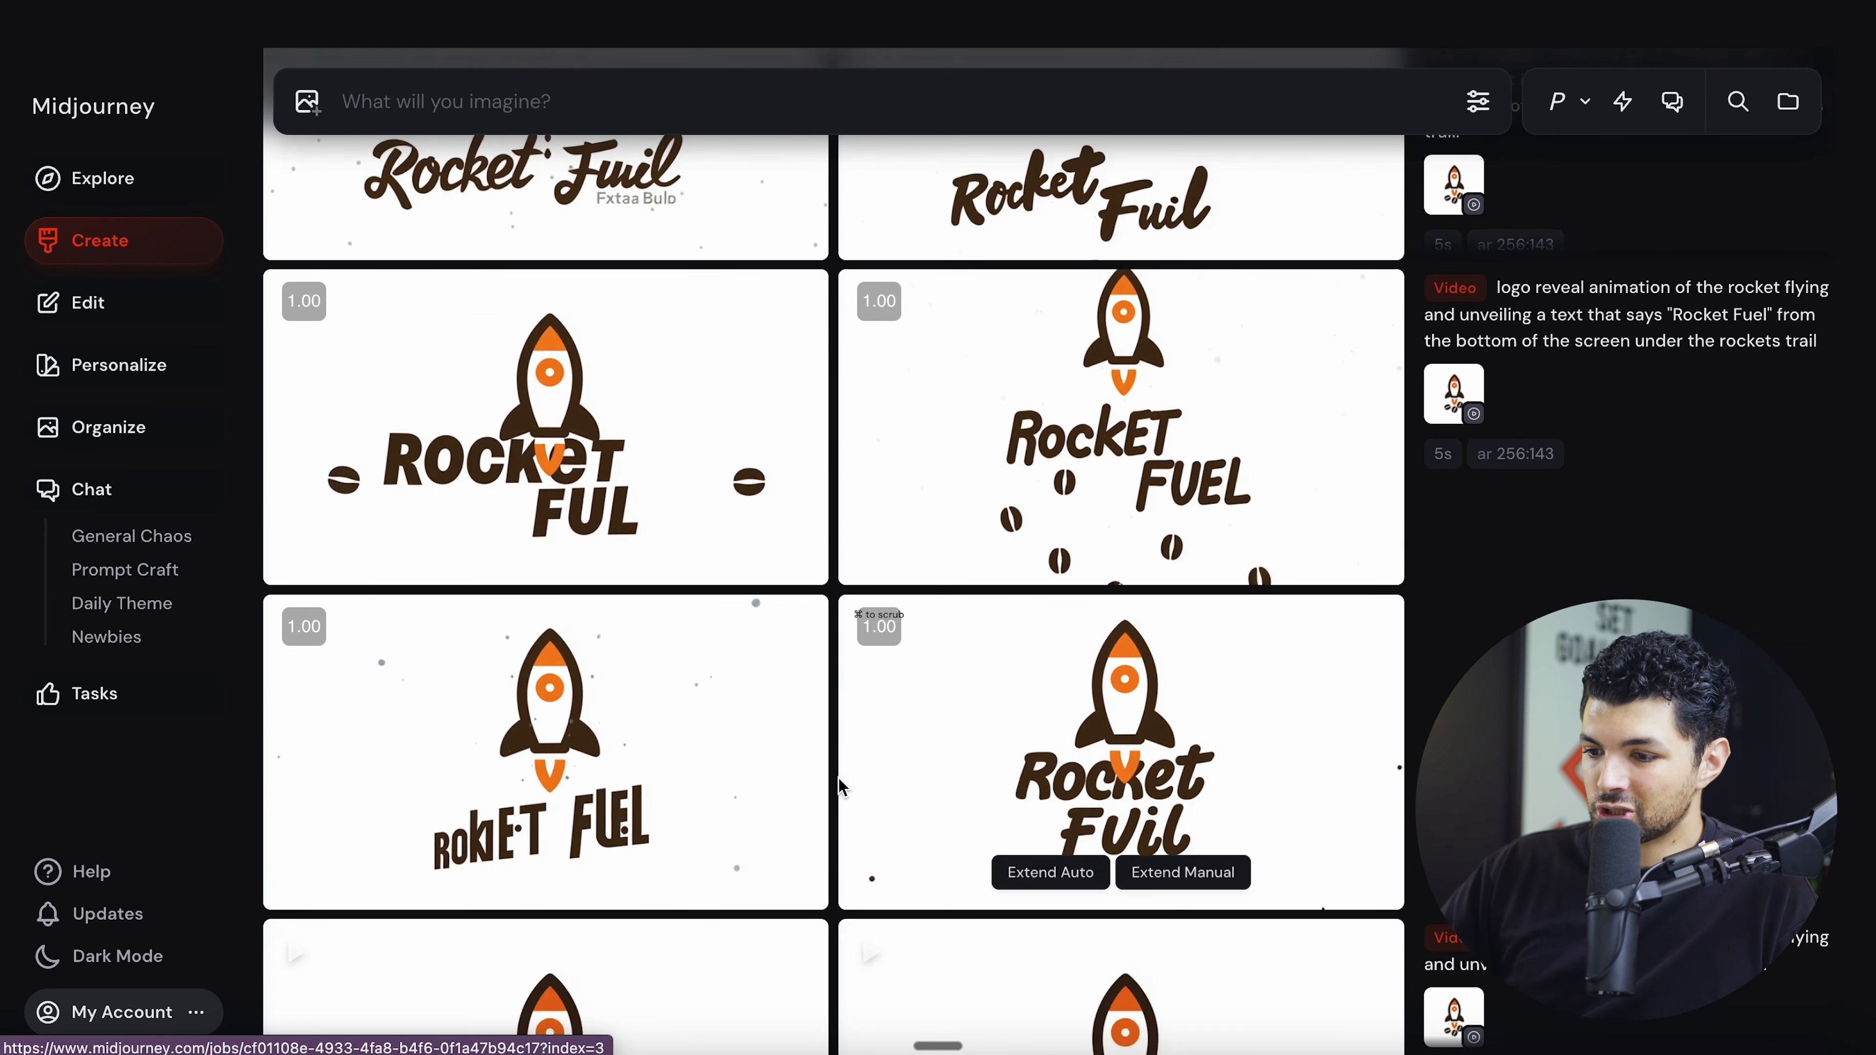
{"action": "scroll", "coordinate": [833, 589], "scroll_direction": "up", "scroll_amount": 5}
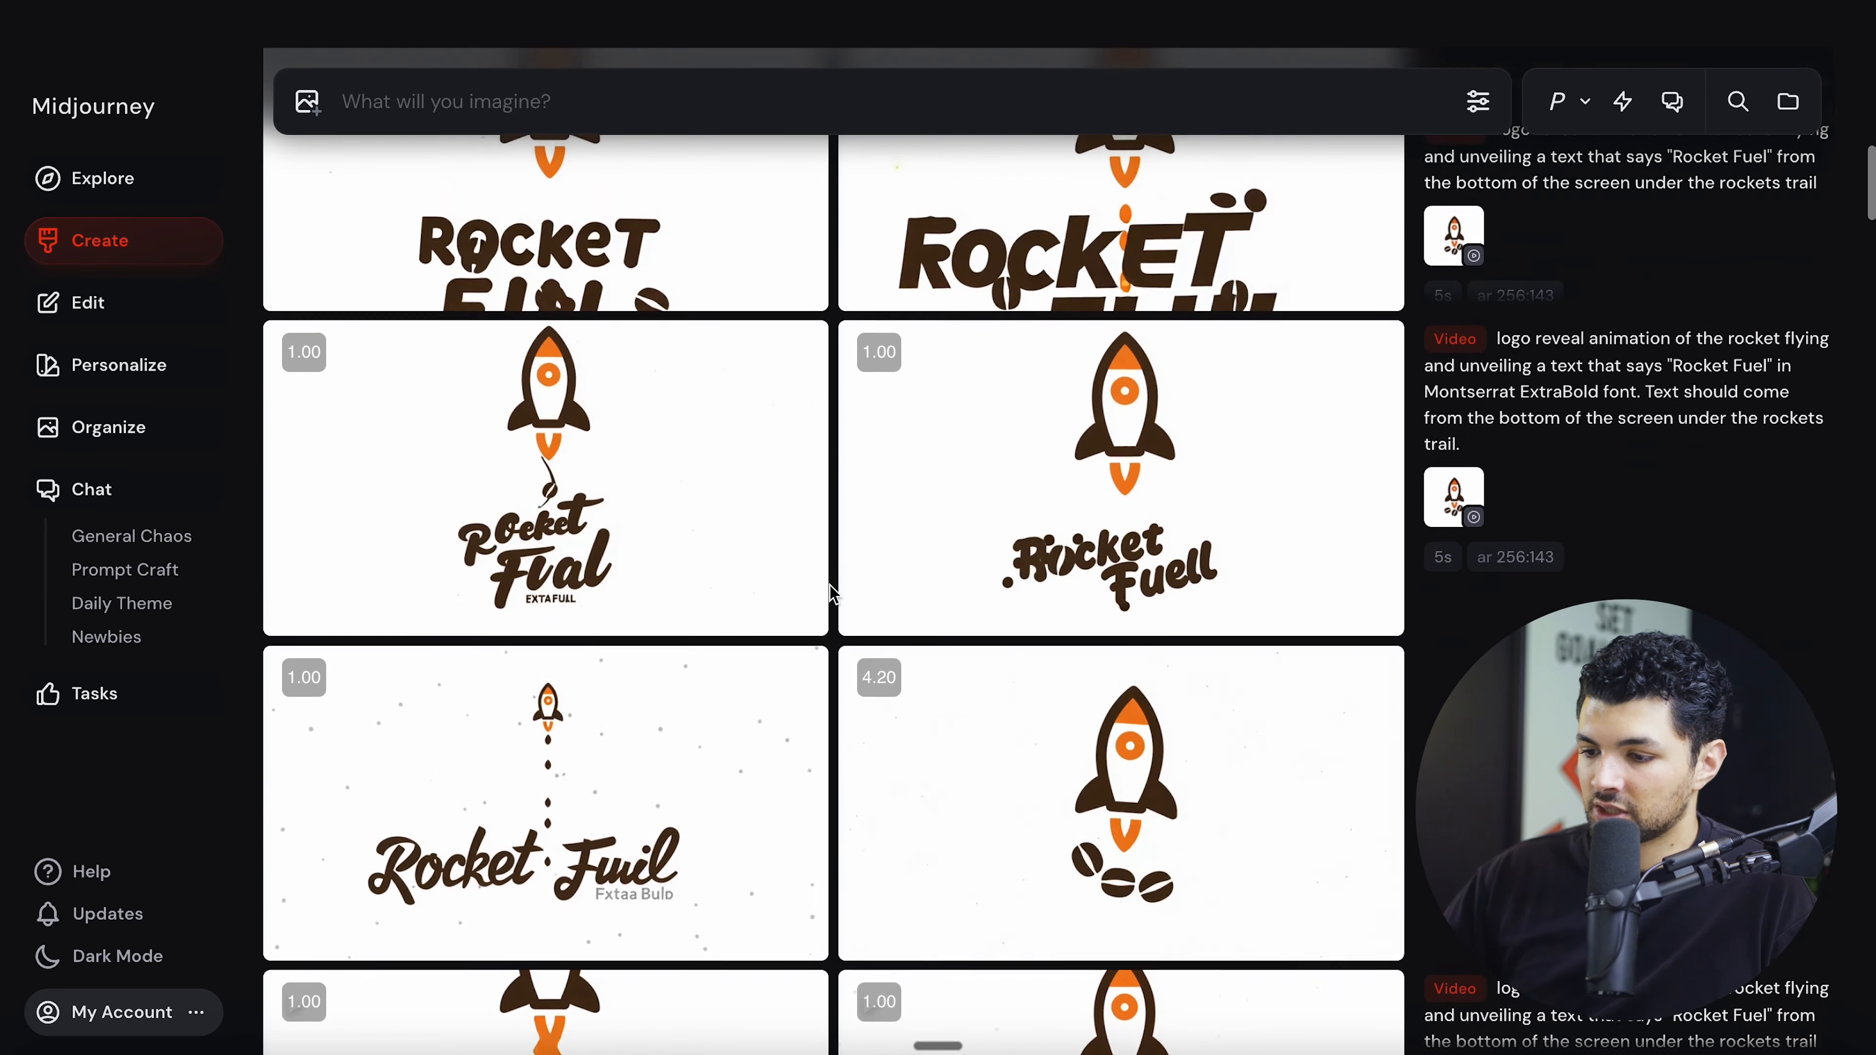
{"action": "scroll", "coordinate": [833, 589], "scroll_direction": "up", "scroll_amount": 10}
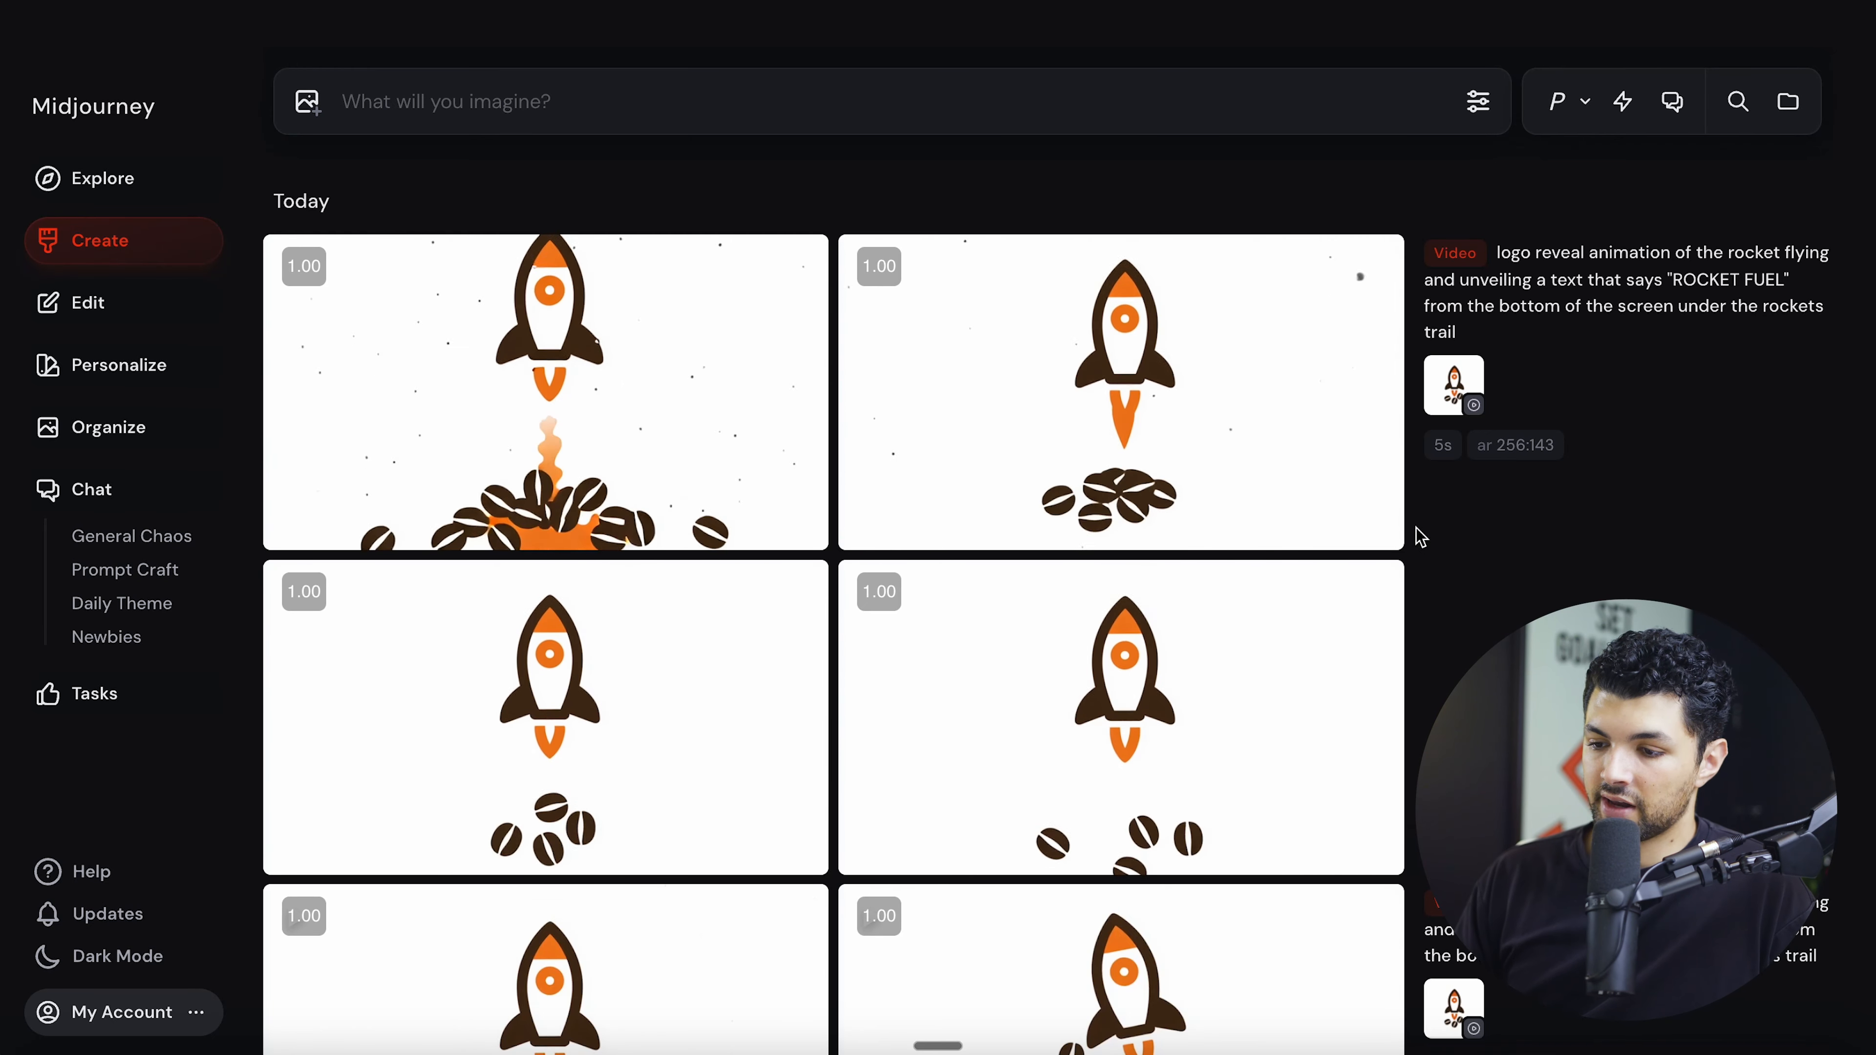
Generate a 16:9 image of an ultra-detailed, ultra realistic orange coffee cup that says "Rocket Fuel" in a brown font on it.
{"action": "mouse_move", "coordinate": [675, 641]}
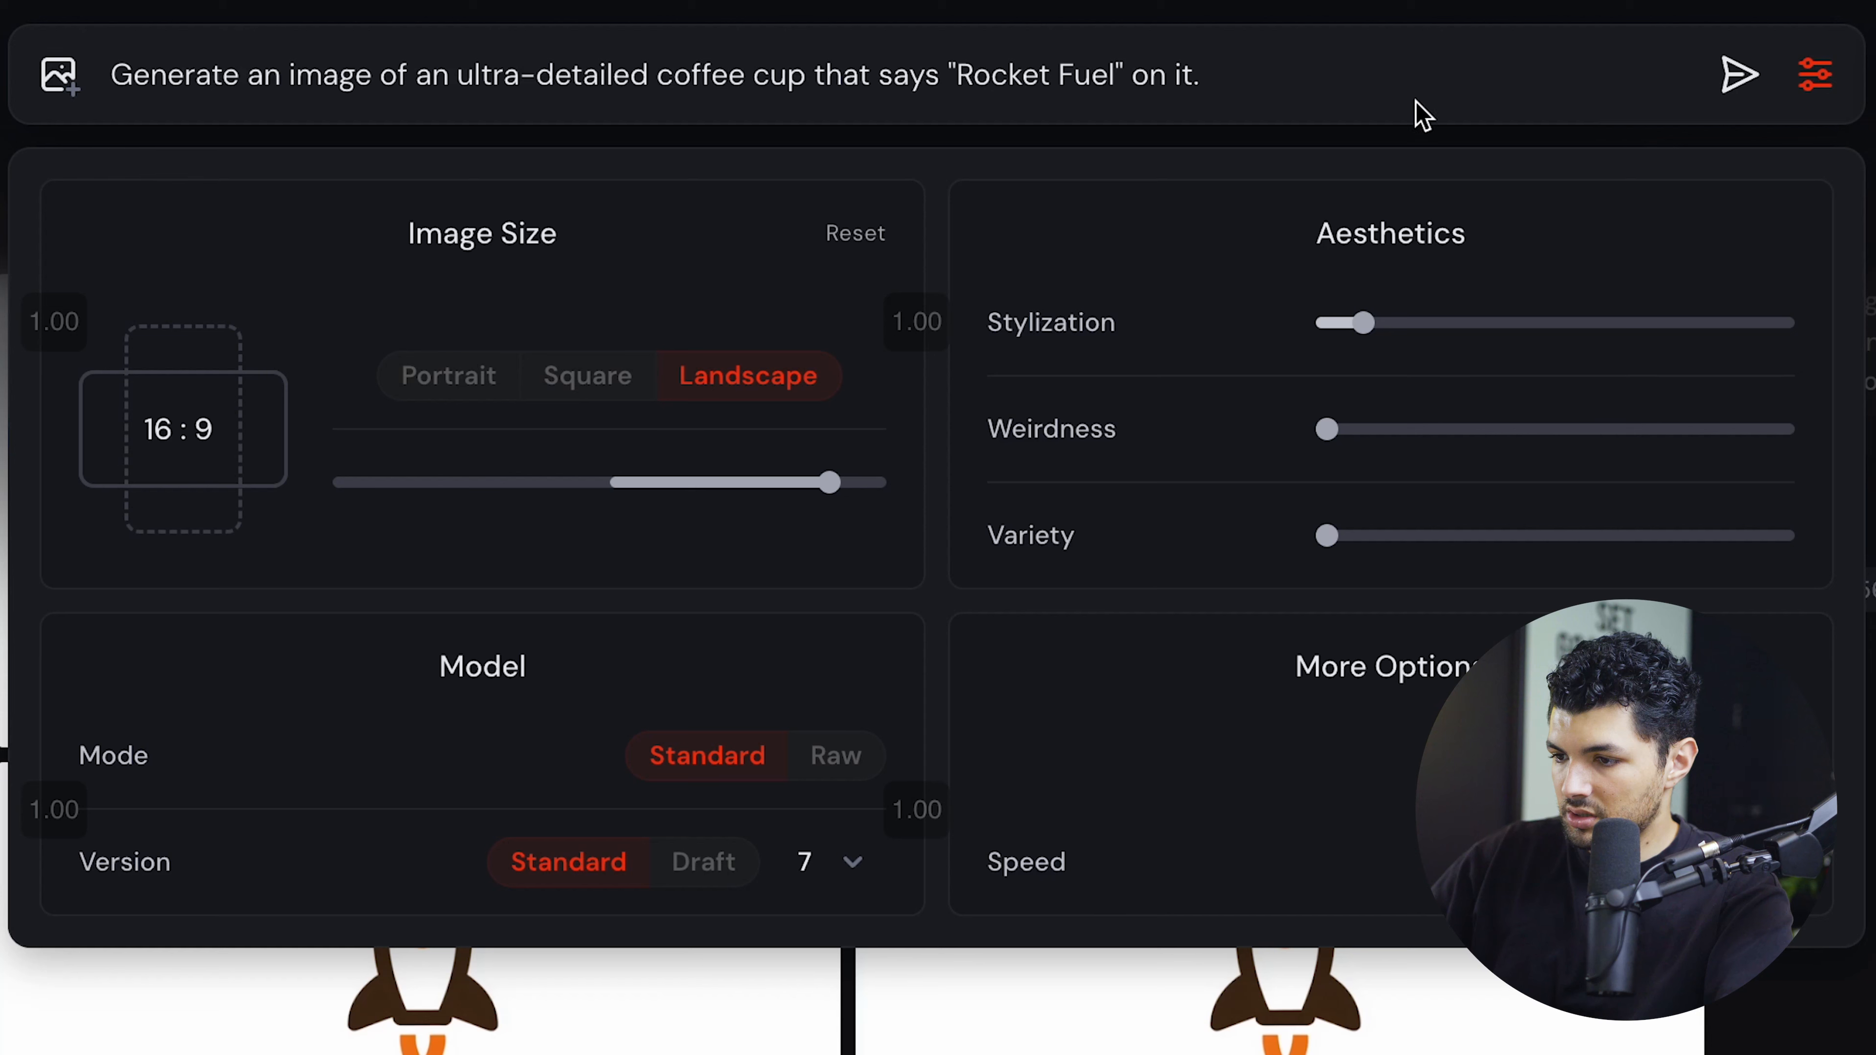
{"action": "left_click", "coordinate": [655, 74]}
{"action": "type", "text": "orange"}
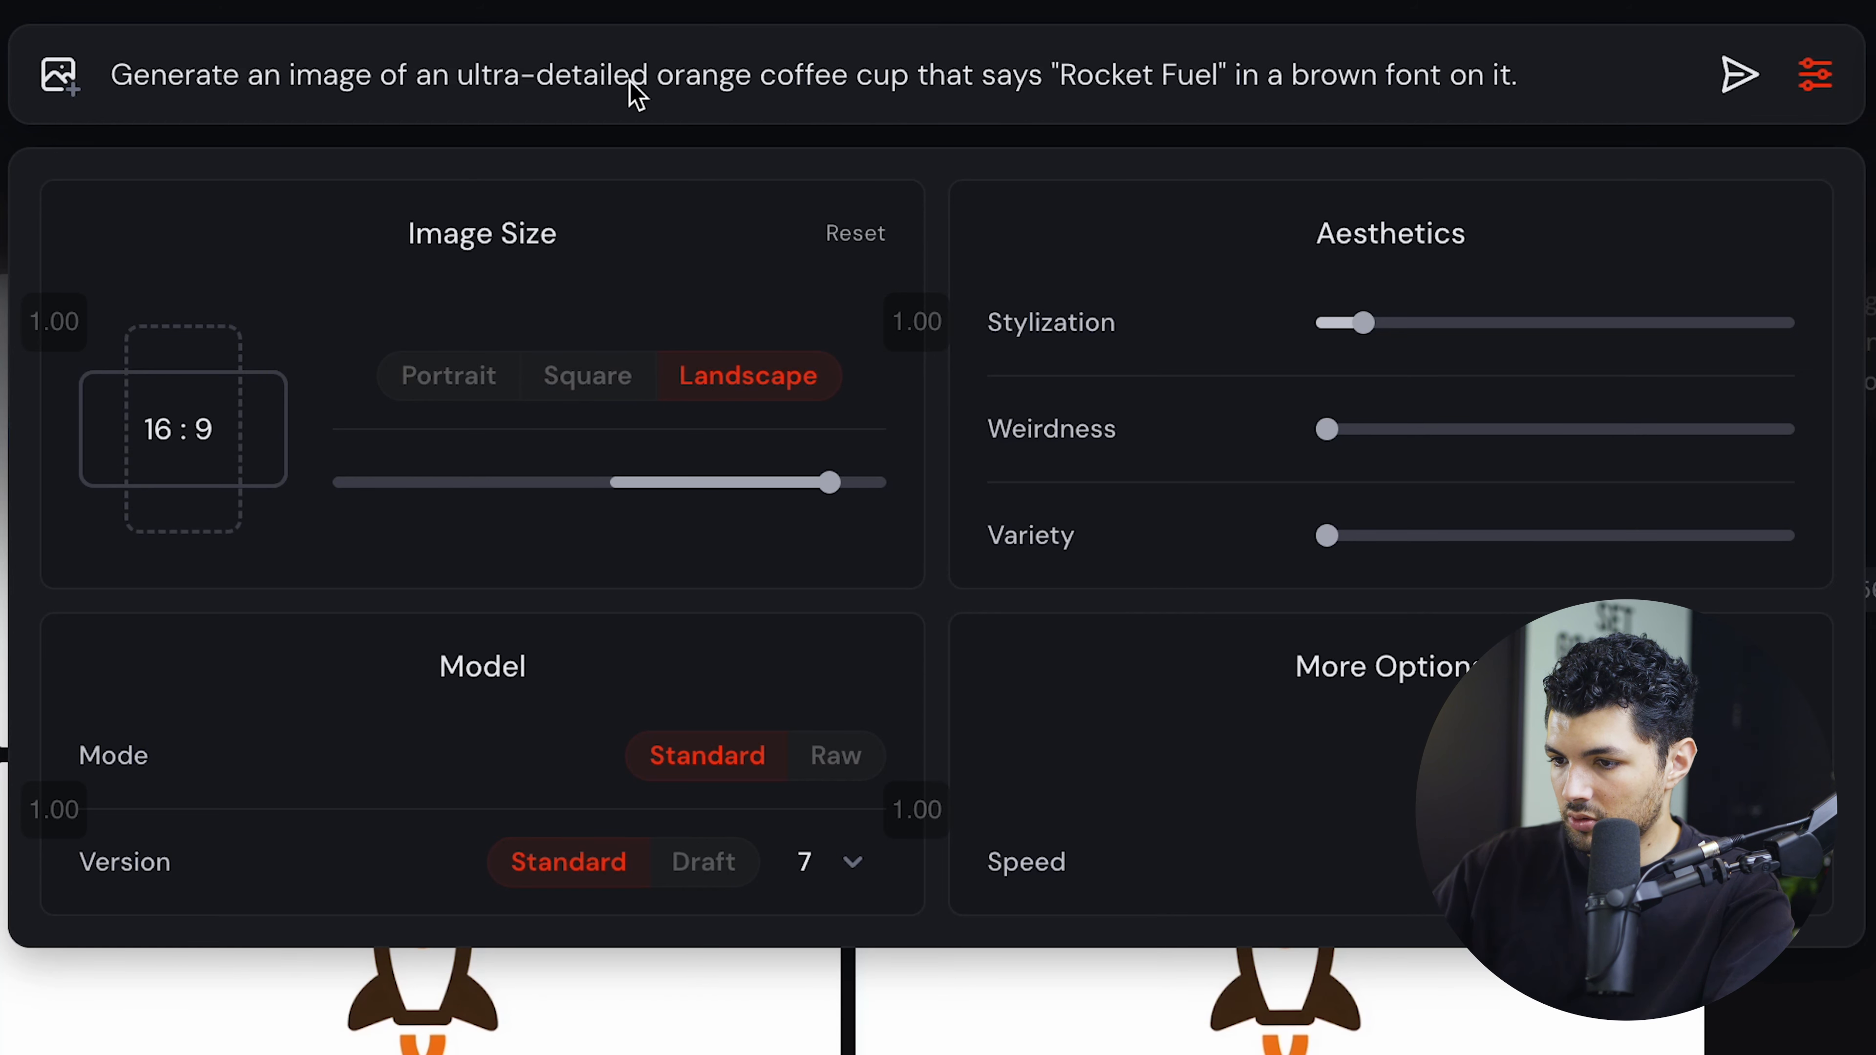
{"action": "type", "text": ", ultra-realistic"}
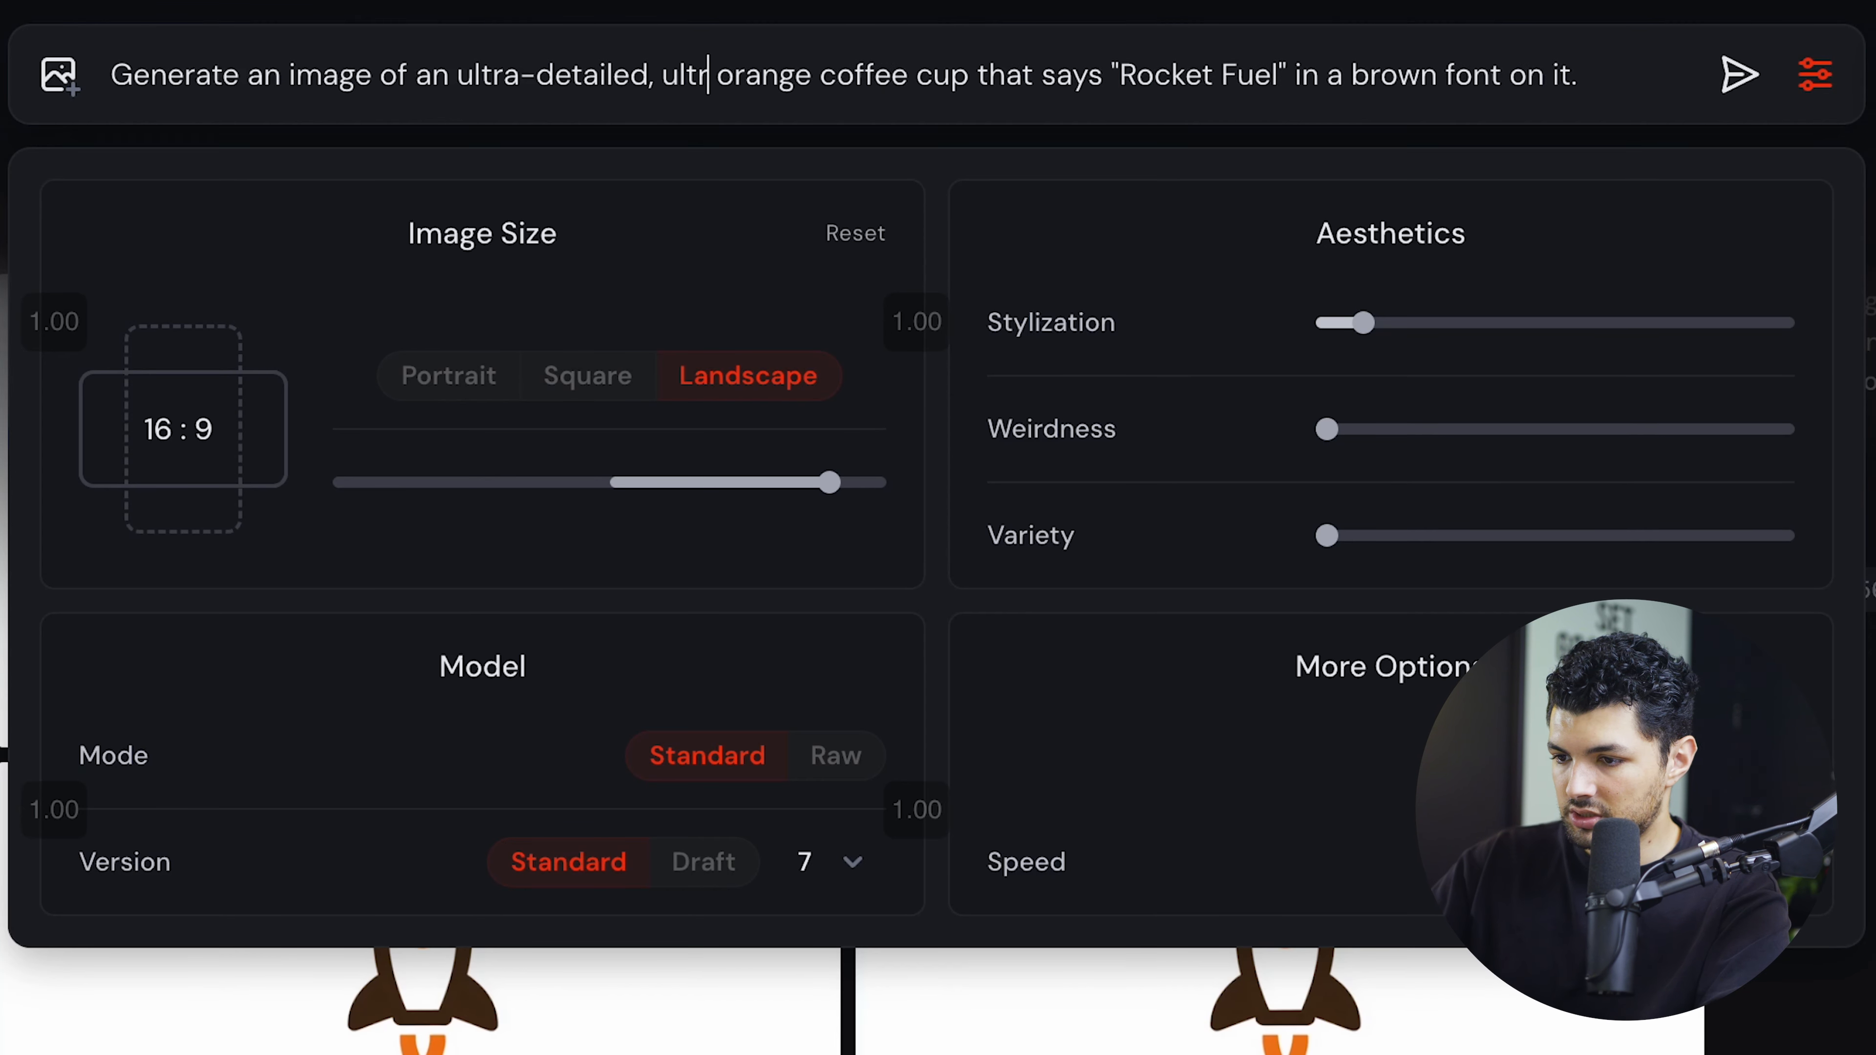
{"action": "left_click", "coordinate": [1738, 80]}
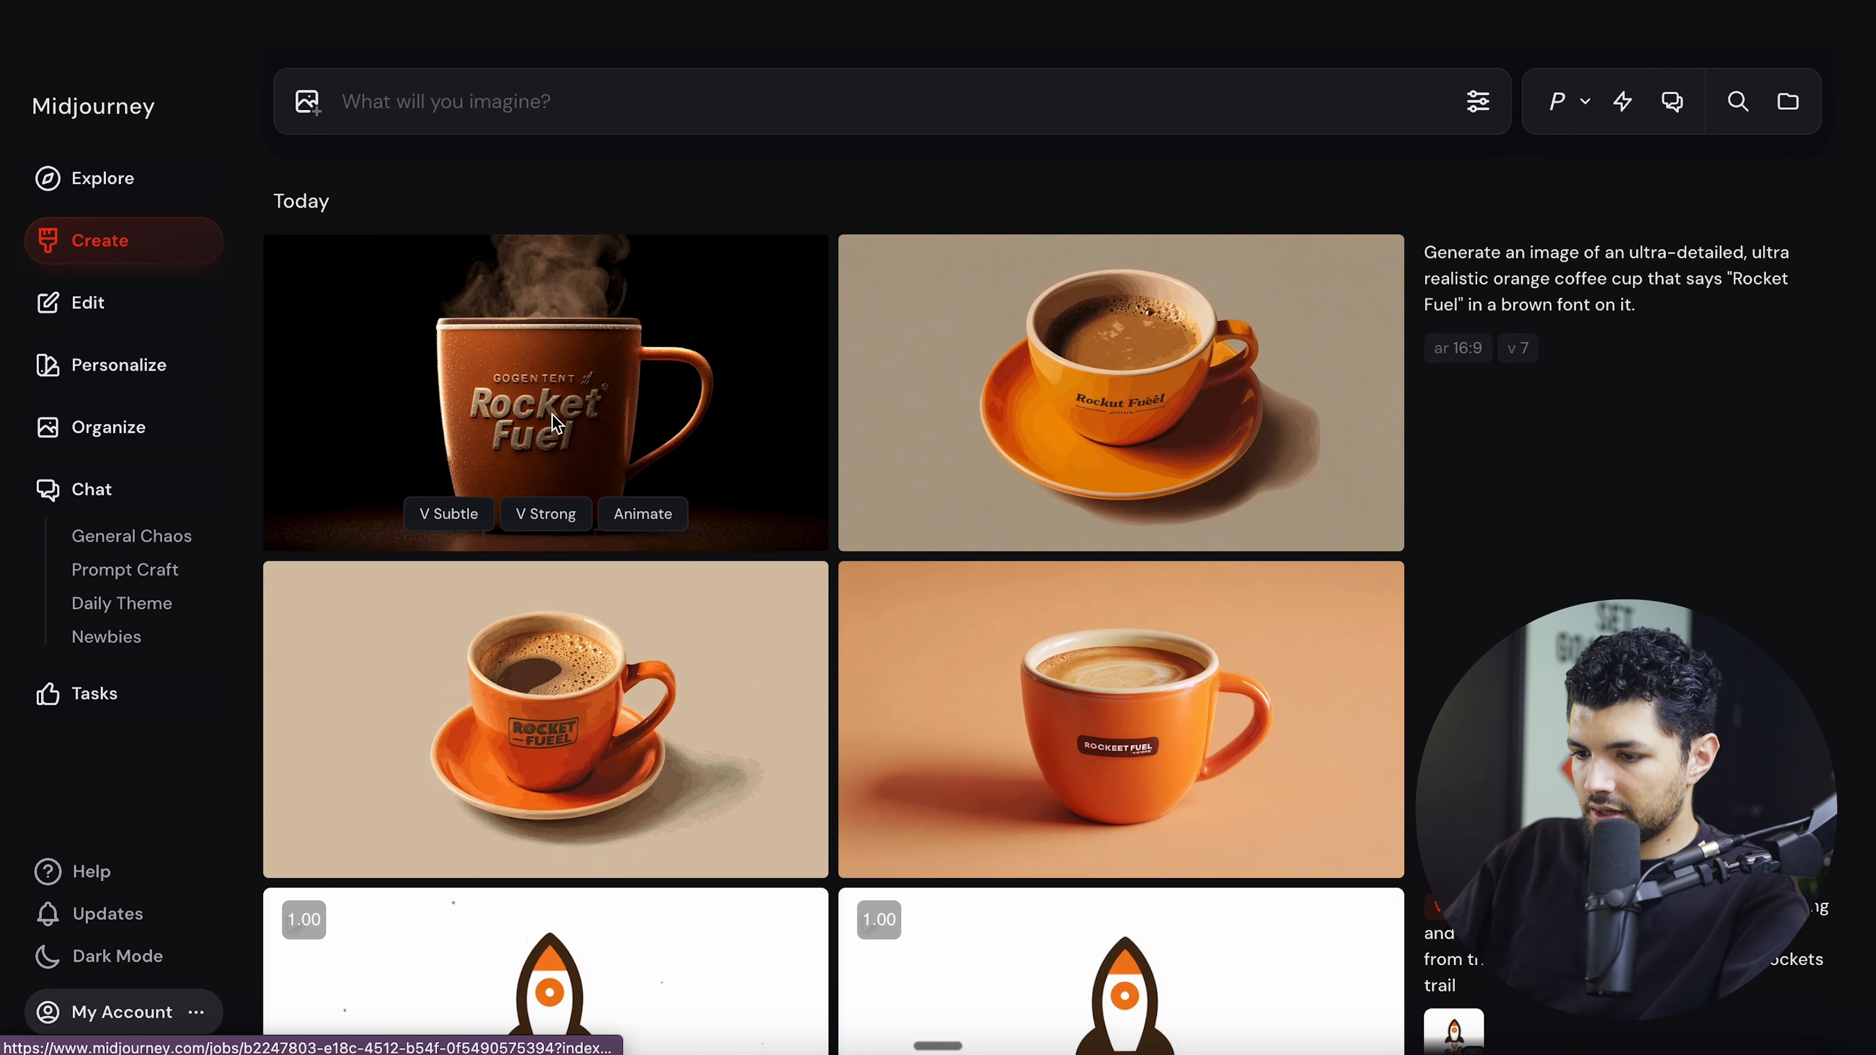
Reuse the coffee cup prompt, append "Professional studio lighting and setting, steam is coming out of the cup." and generate new images.
{"action": "left_click", "coordinate": [1645, 310]}
{"action": "key", "text": "fn"}
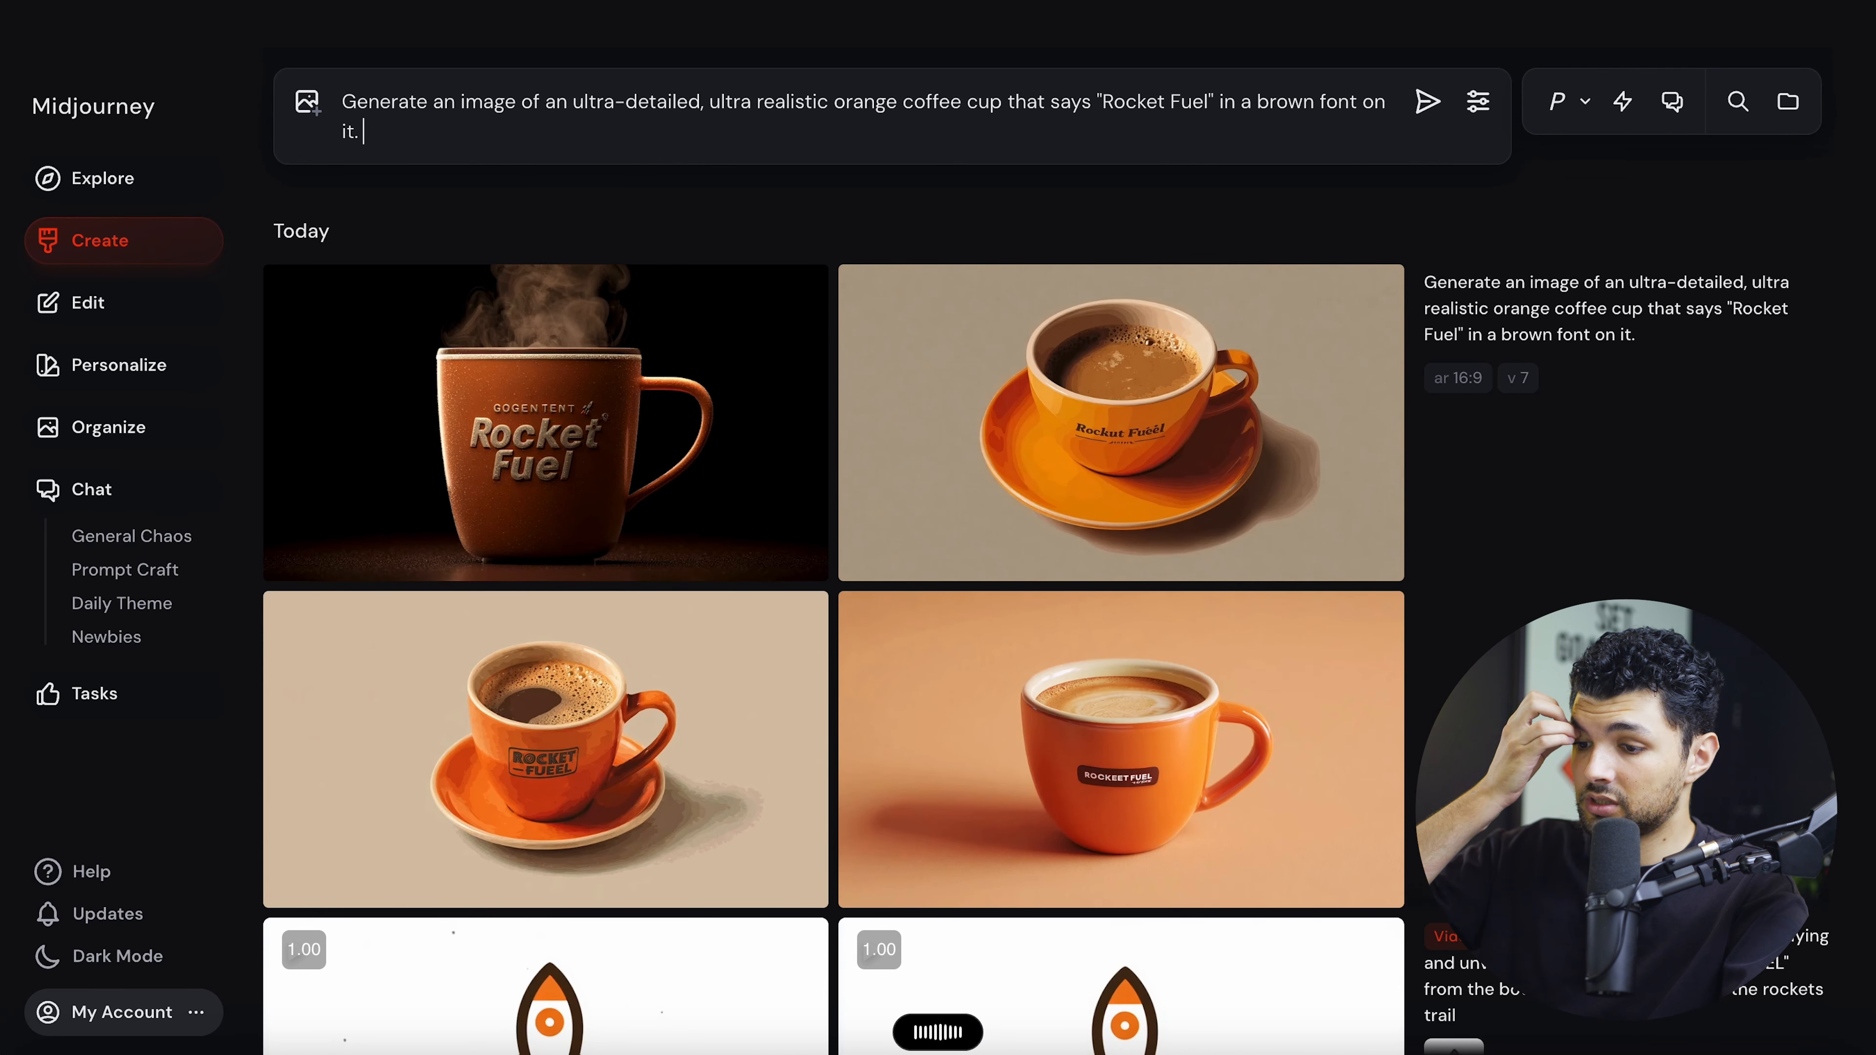
{"action": "left_click", "coordinate": [1428, 102]}
Animate the steaming orange cup image with the small white "Rocket Fuel" lettering automatically with low motion.
{"action": "left_click", "coordinate": [1120, 815]}
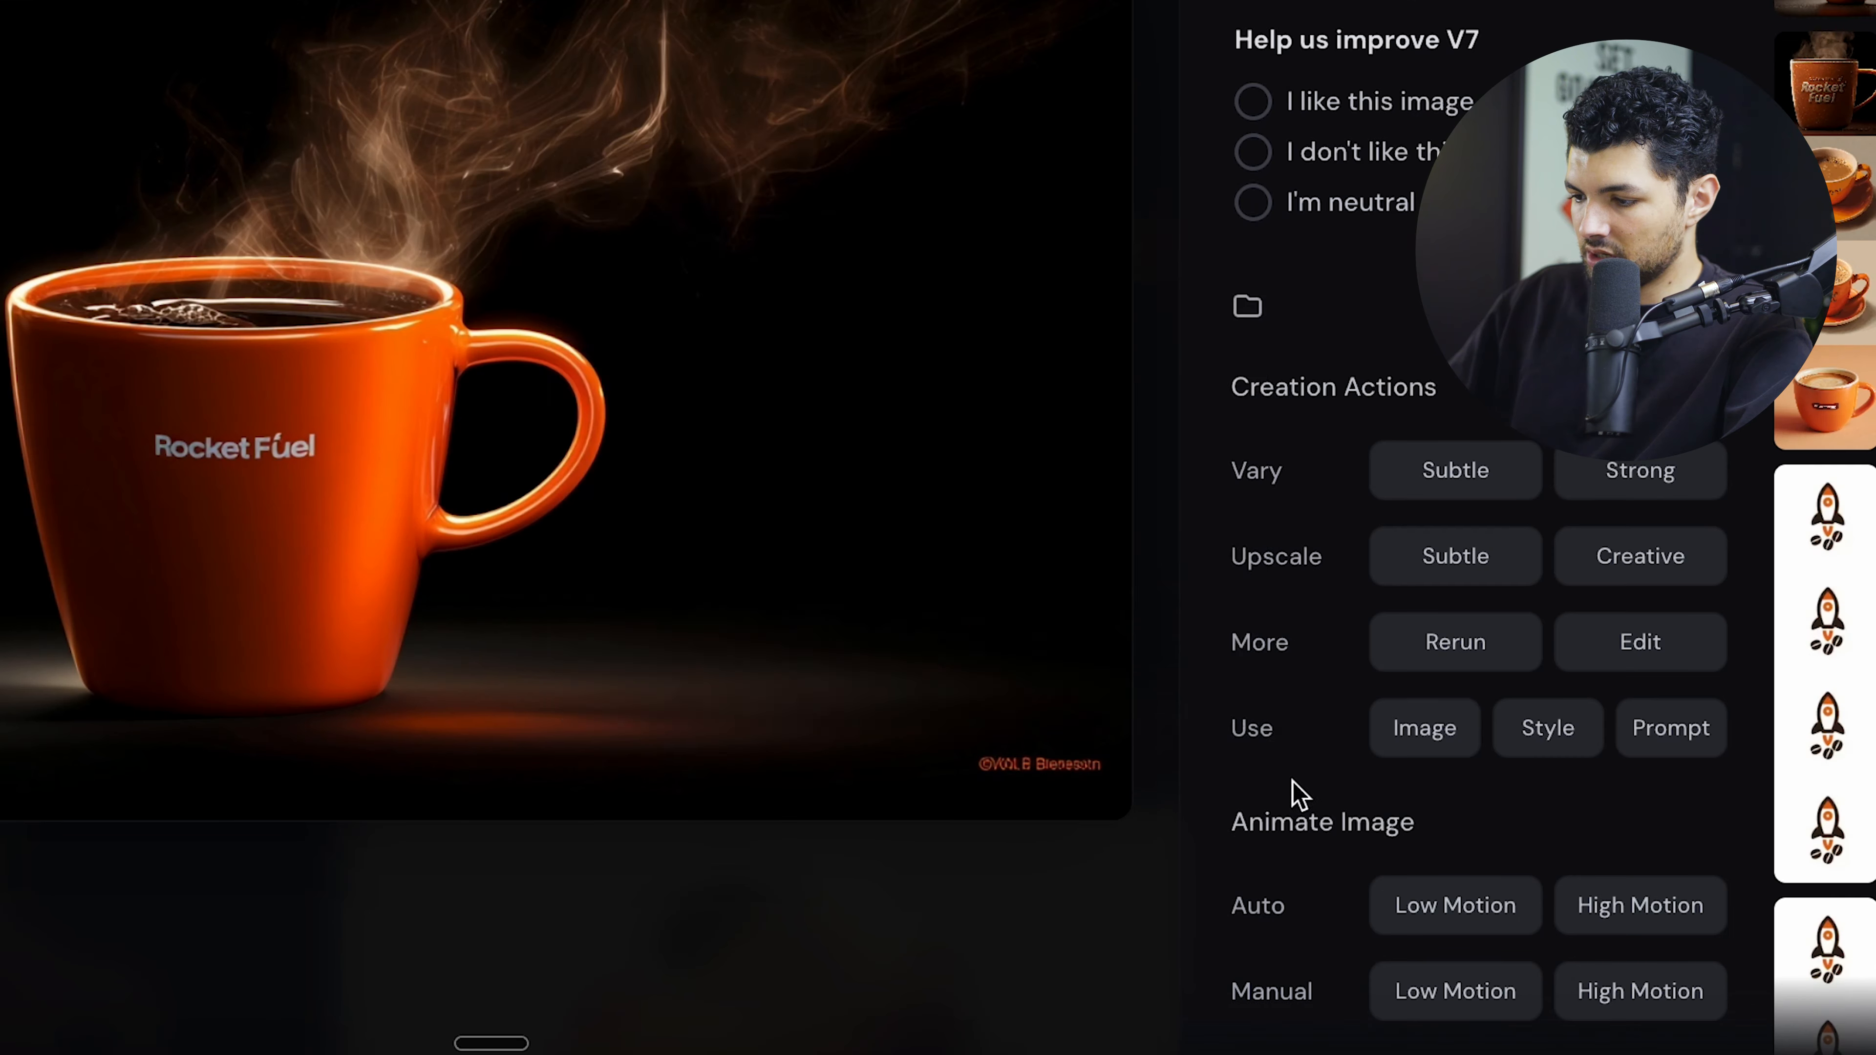
{"action": "key", "text": "Escape"}
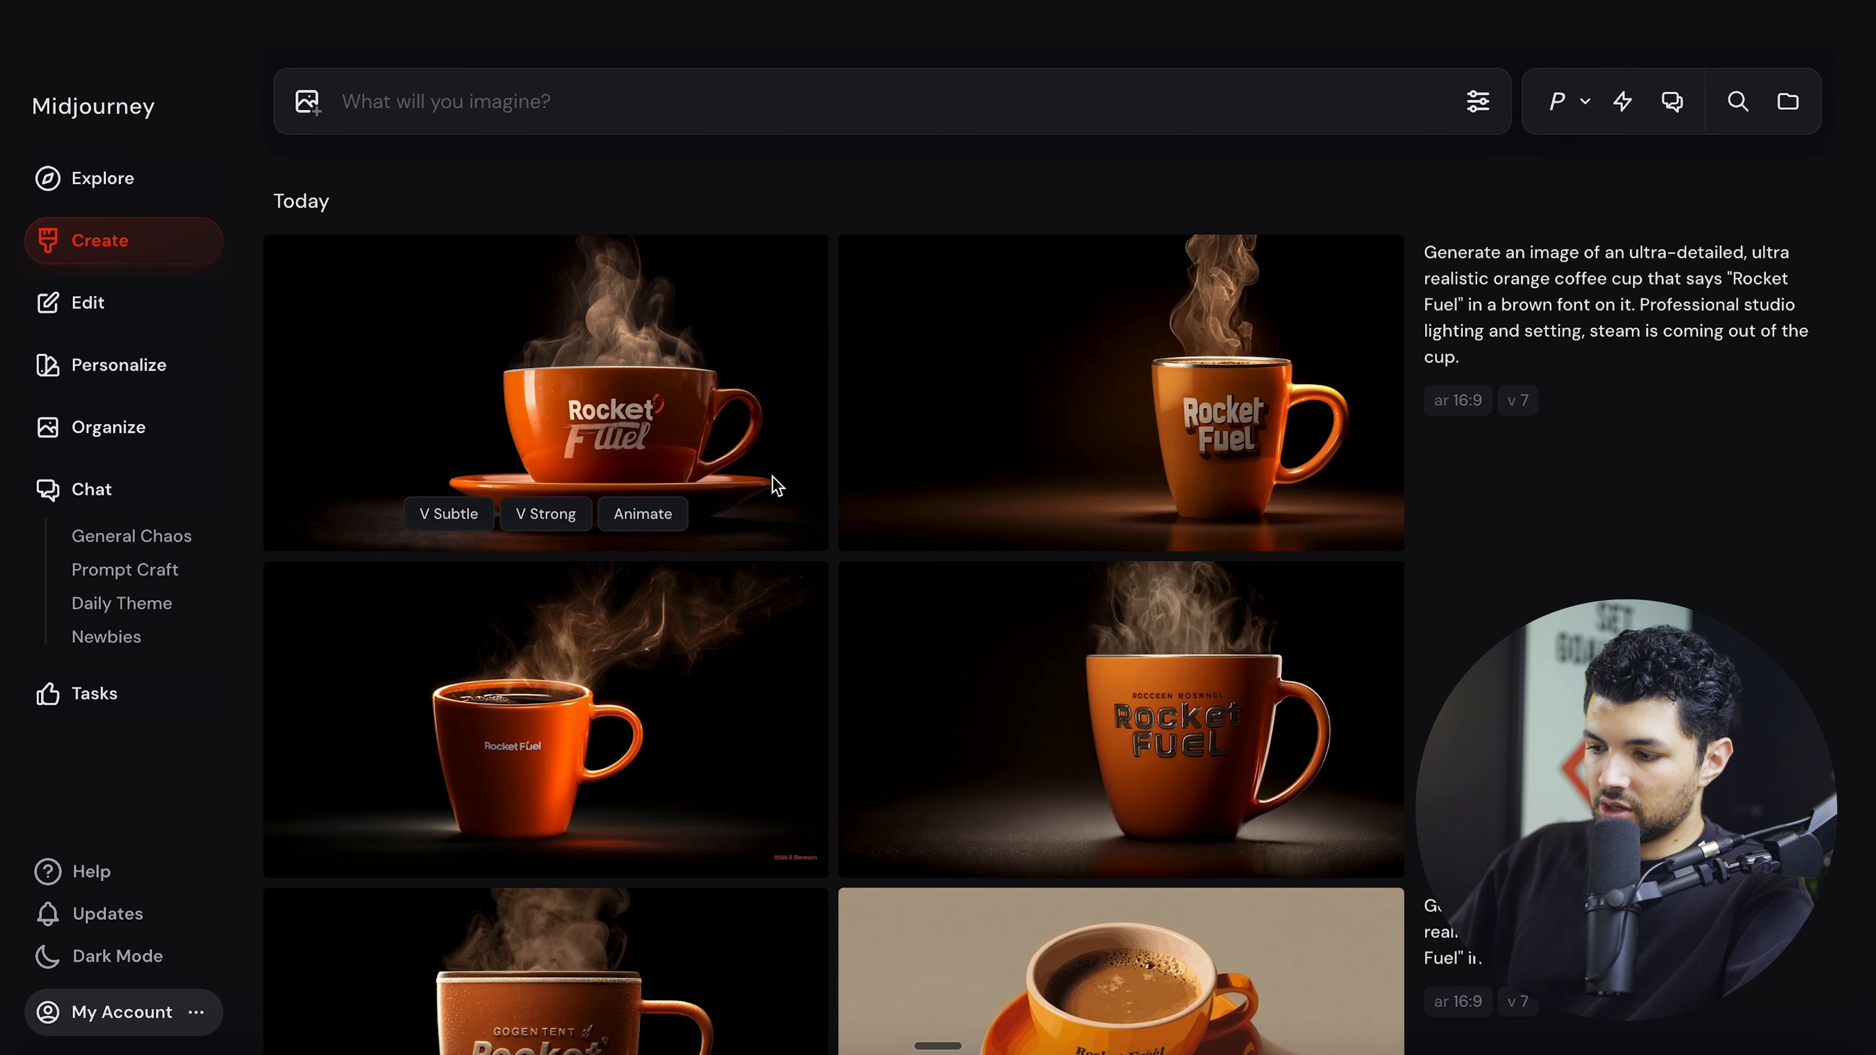
{"action": "left_click", "coordinate": [624, 720]}
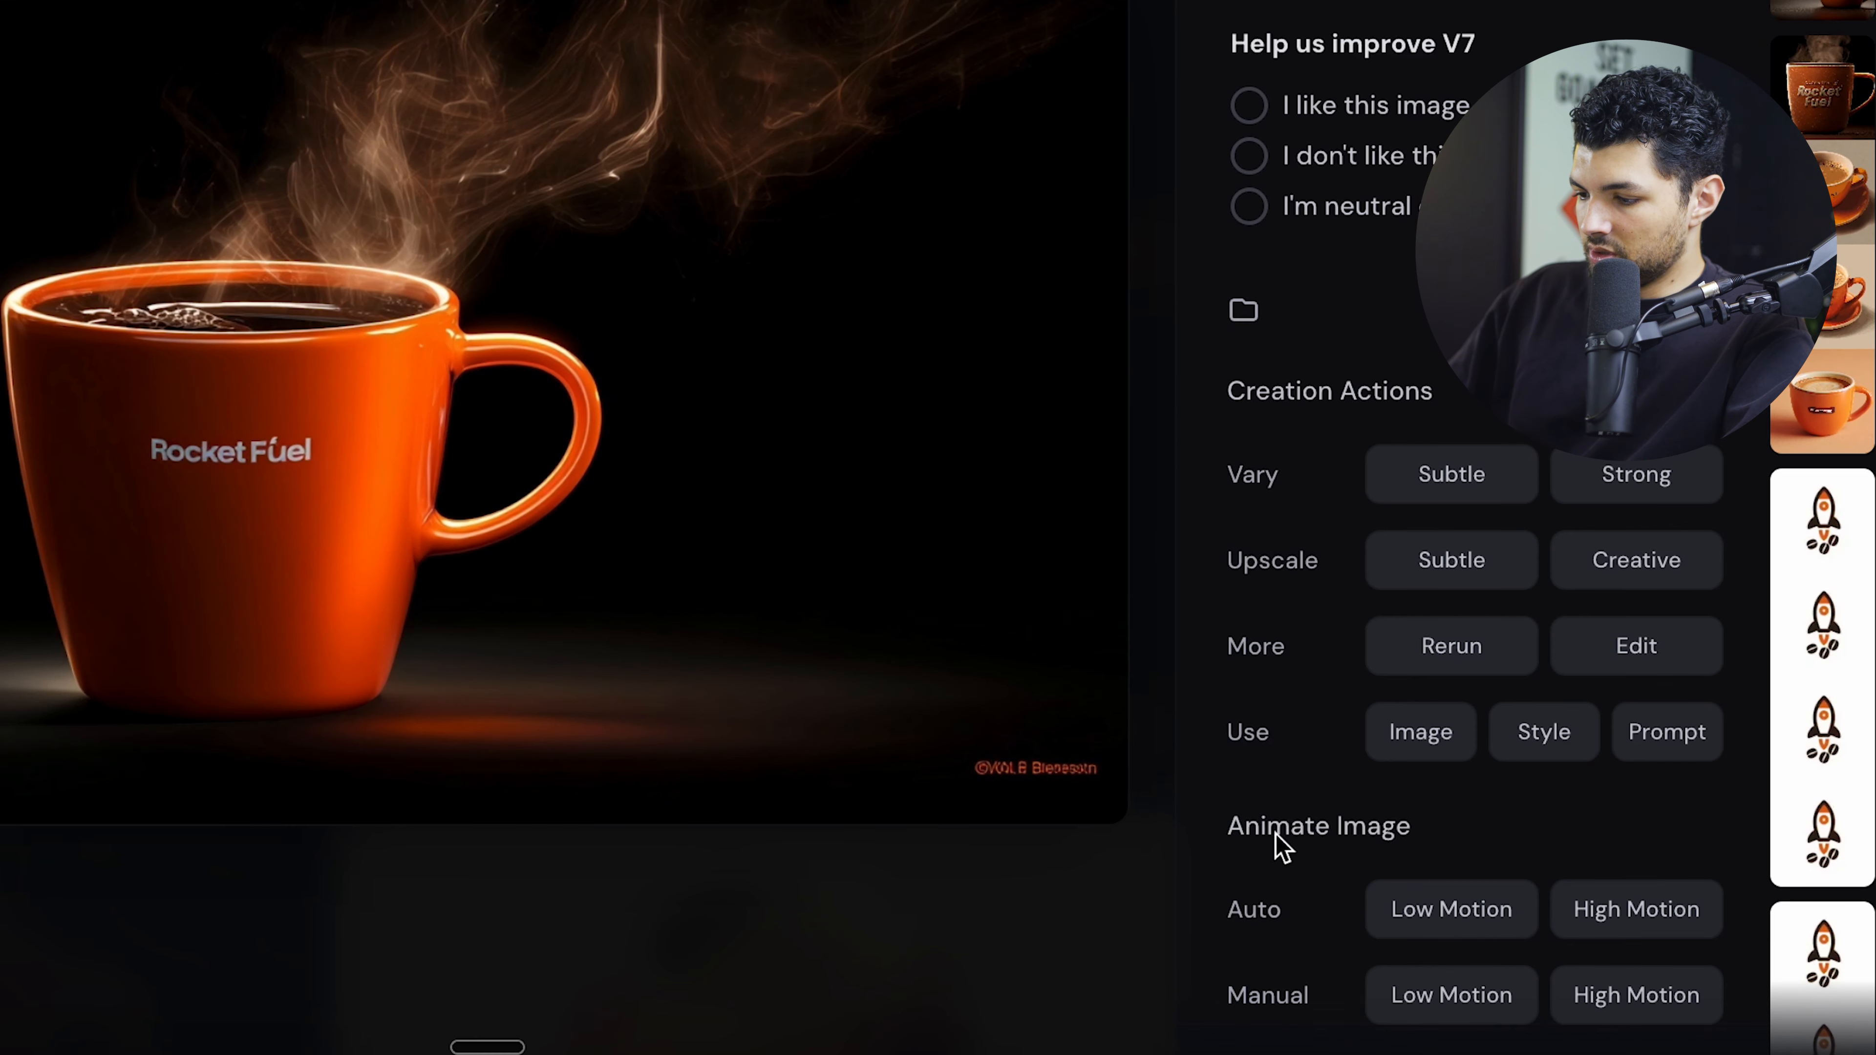
{"action": "left_click", "coordinate": [1429, 929]}
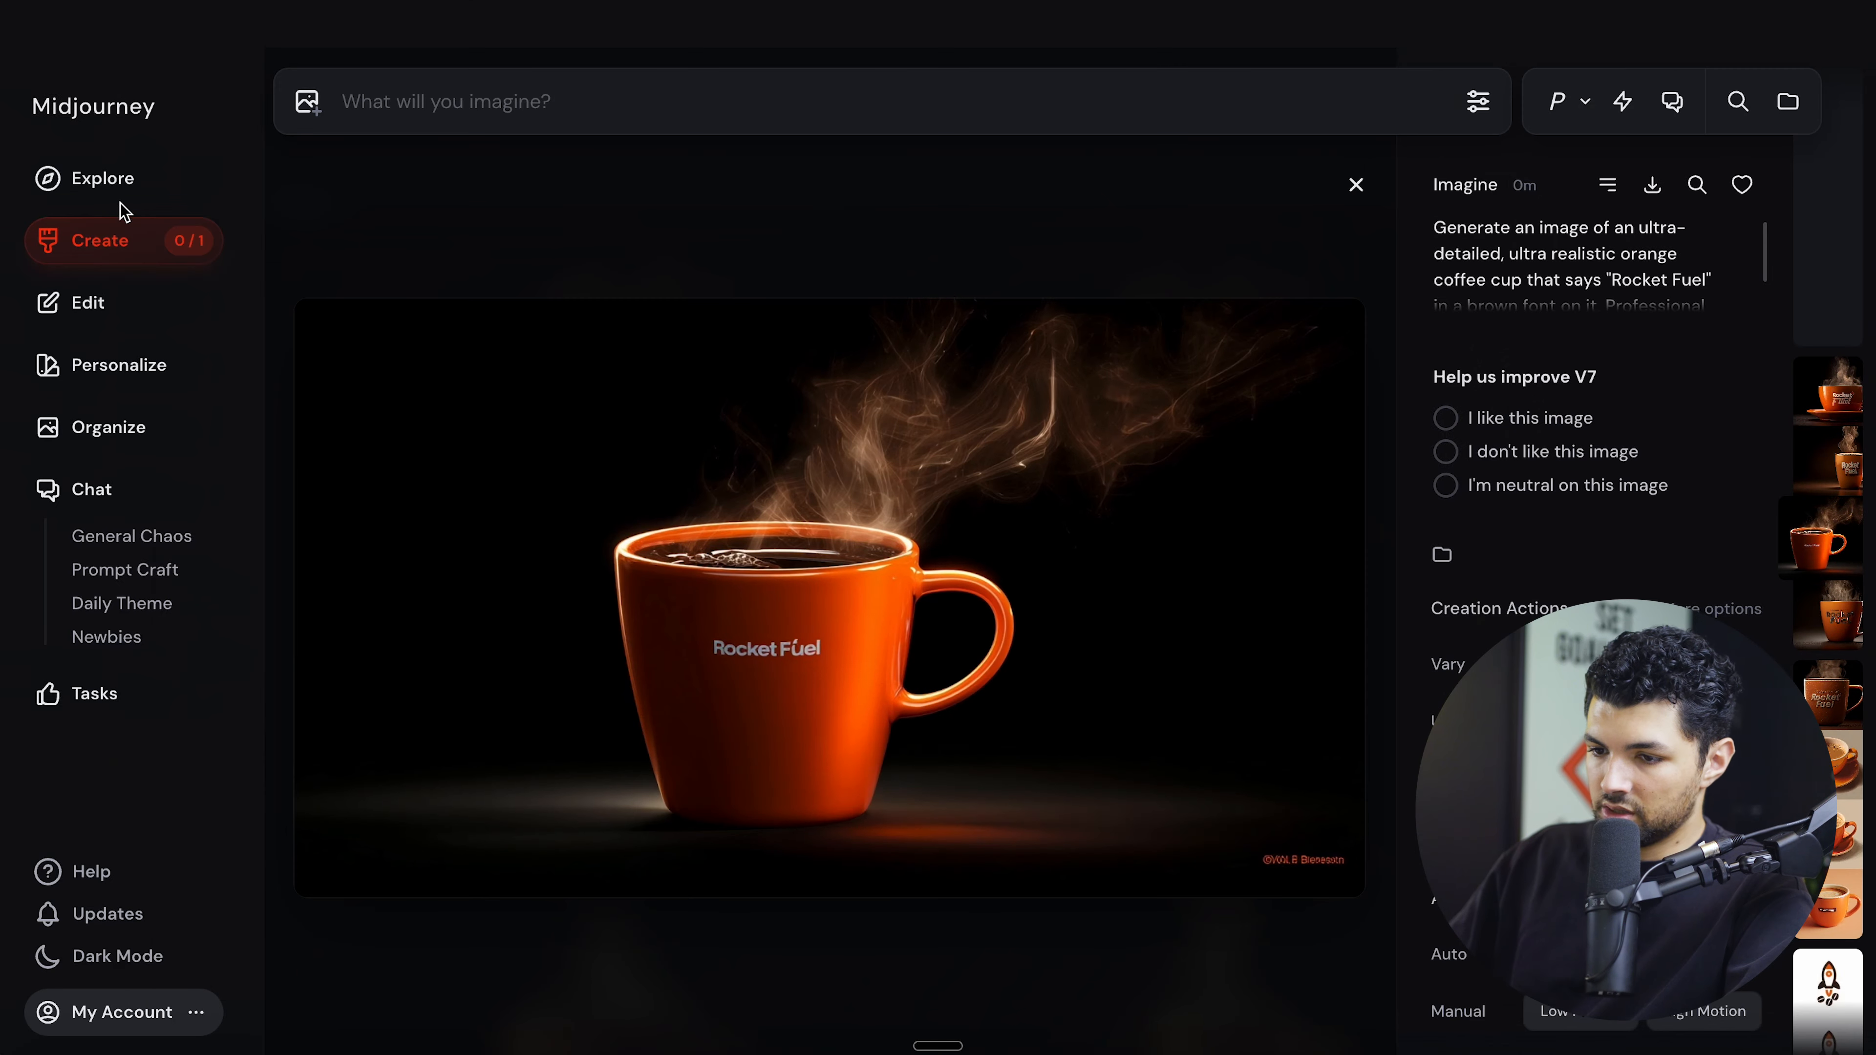
Return to the creations and download the third video of the steaming orange cup.
{"action": "left_click", "coordinate": [101, 239]}
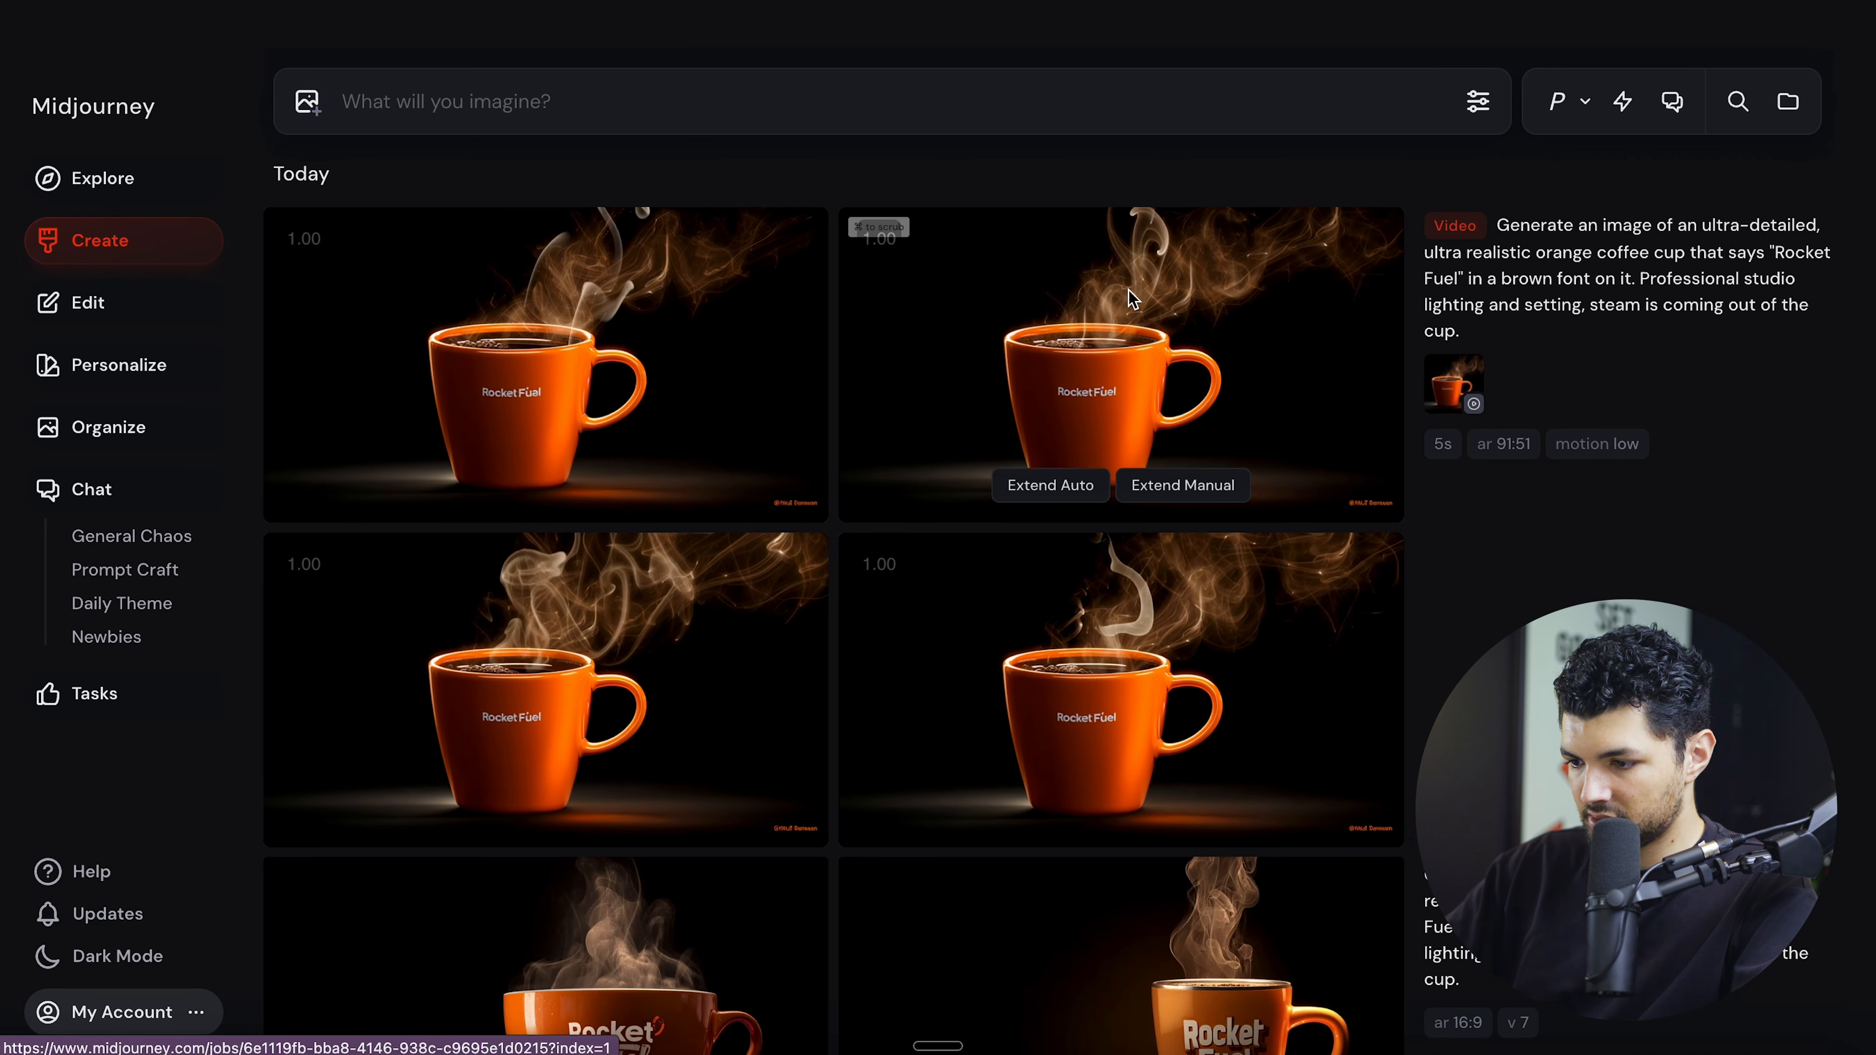
{"action": "left_click", "coordinate": [548, 706]}
{"action": "left_click", "coordinate": [1652, 185]}
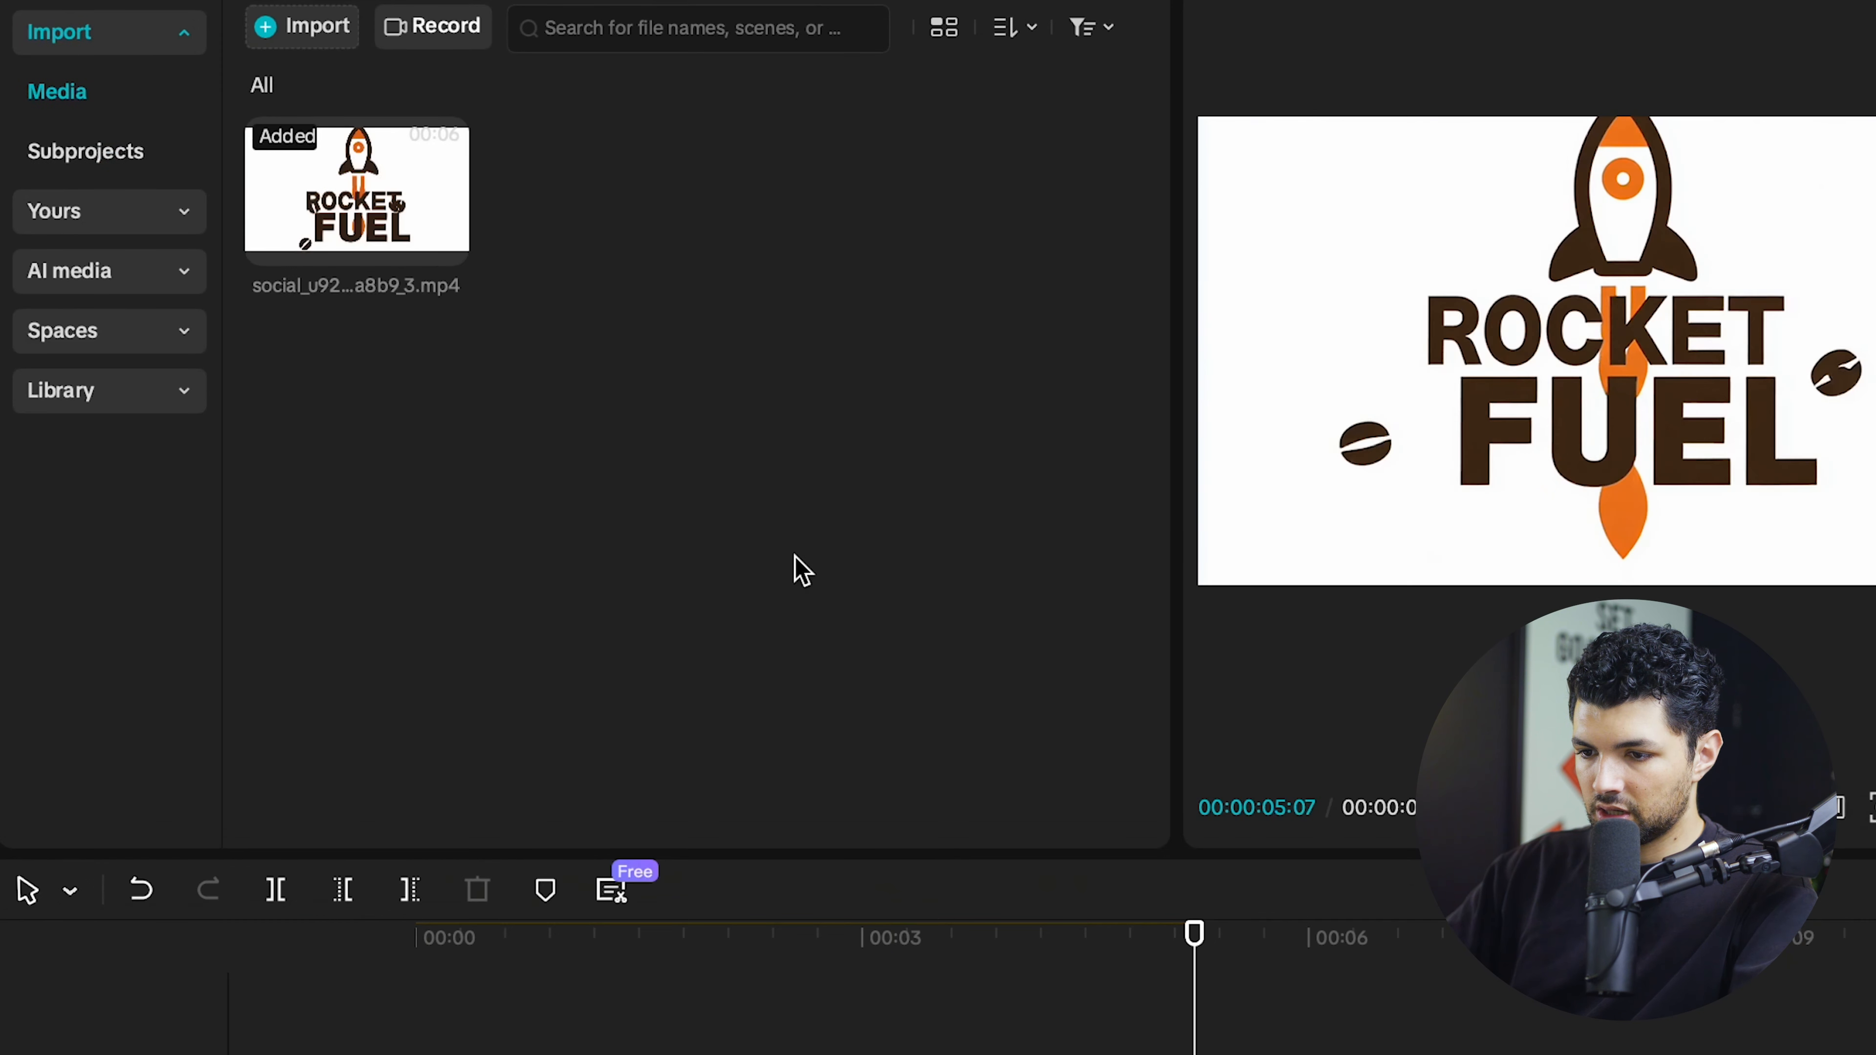
Switch to CapCut, import the downloaded cup video from Downloads and append it to the timeline after the logo reveal clip.
{"action": "left_click", "coordinate": [306, 33]}
{"action": "left_click", "coordinate": [731, 281]}
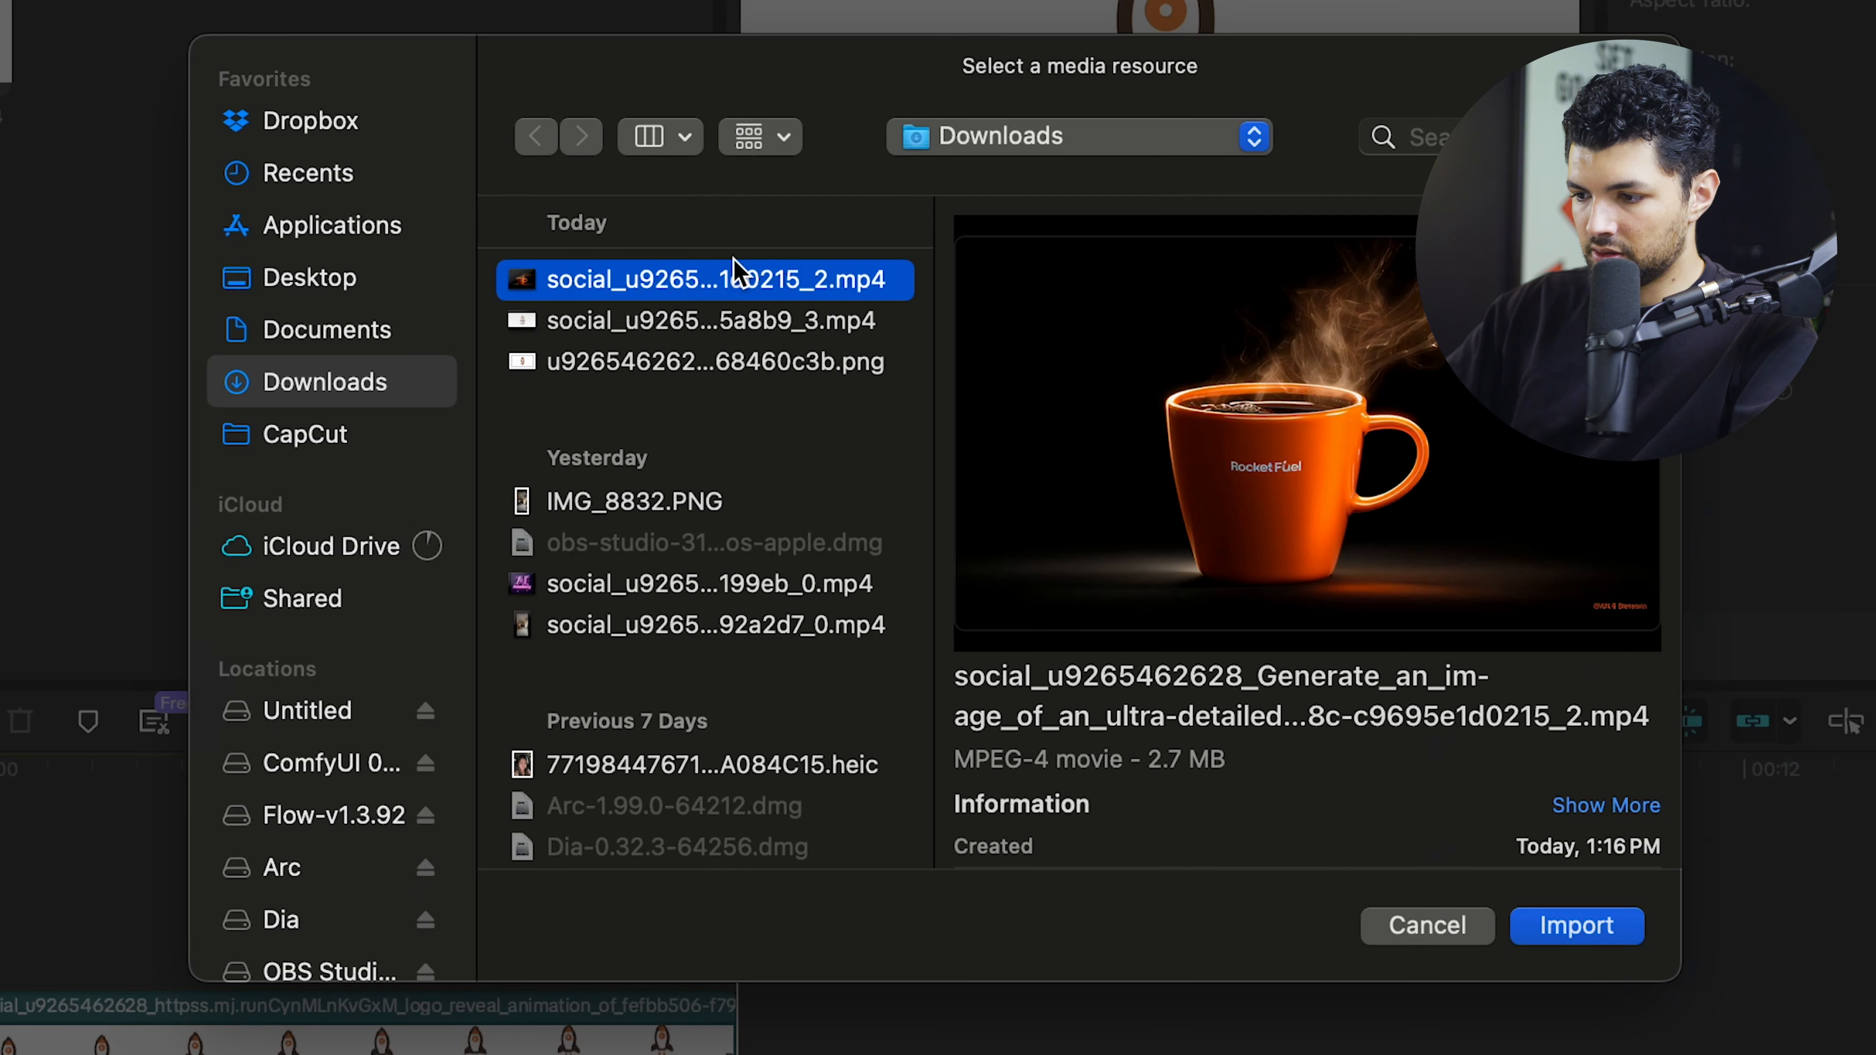
{"action": "left_click", "coordinate": [1573, 919]}
{"action": "left_click_drag", "start_coordinate": [417, 177], "coordinate": [838, 864]}
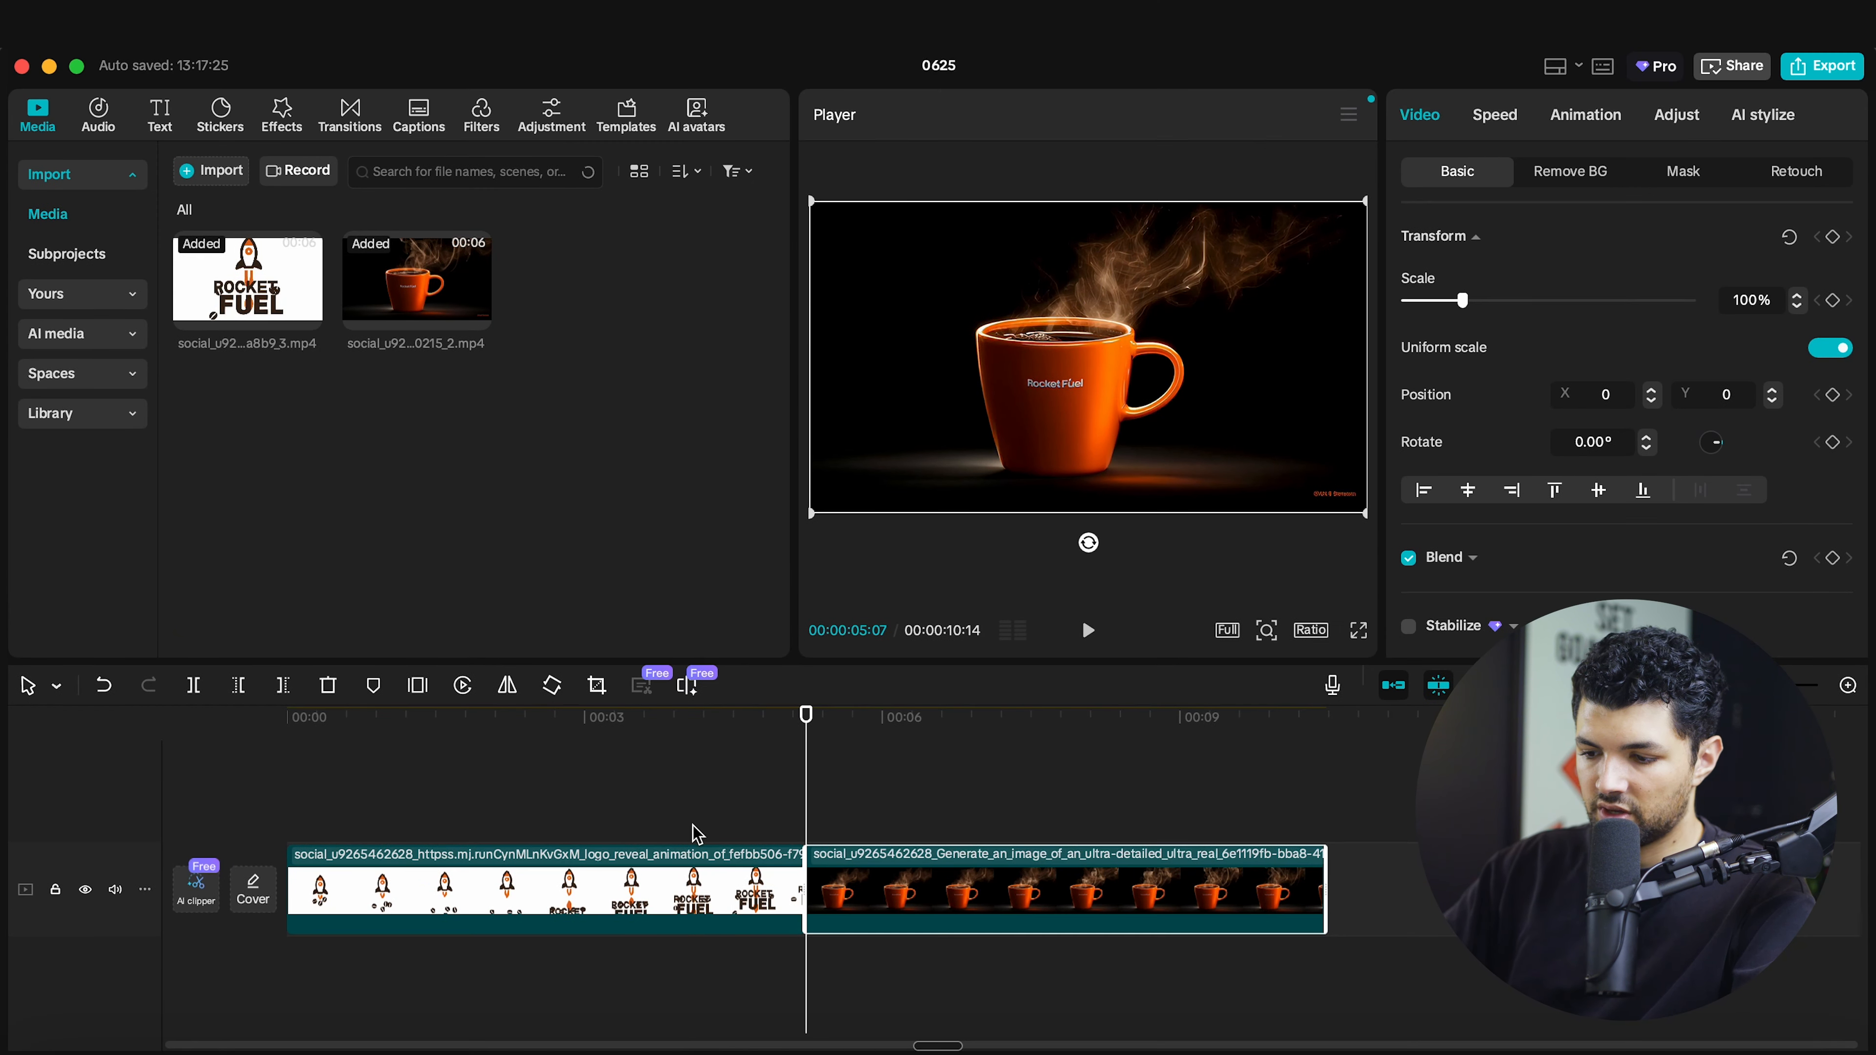
Add a Pull in transition between the logo reveal and cup clips and extend its duration to 0.7 s.
{"action": "left_click", "coordinate": [363, 122]}
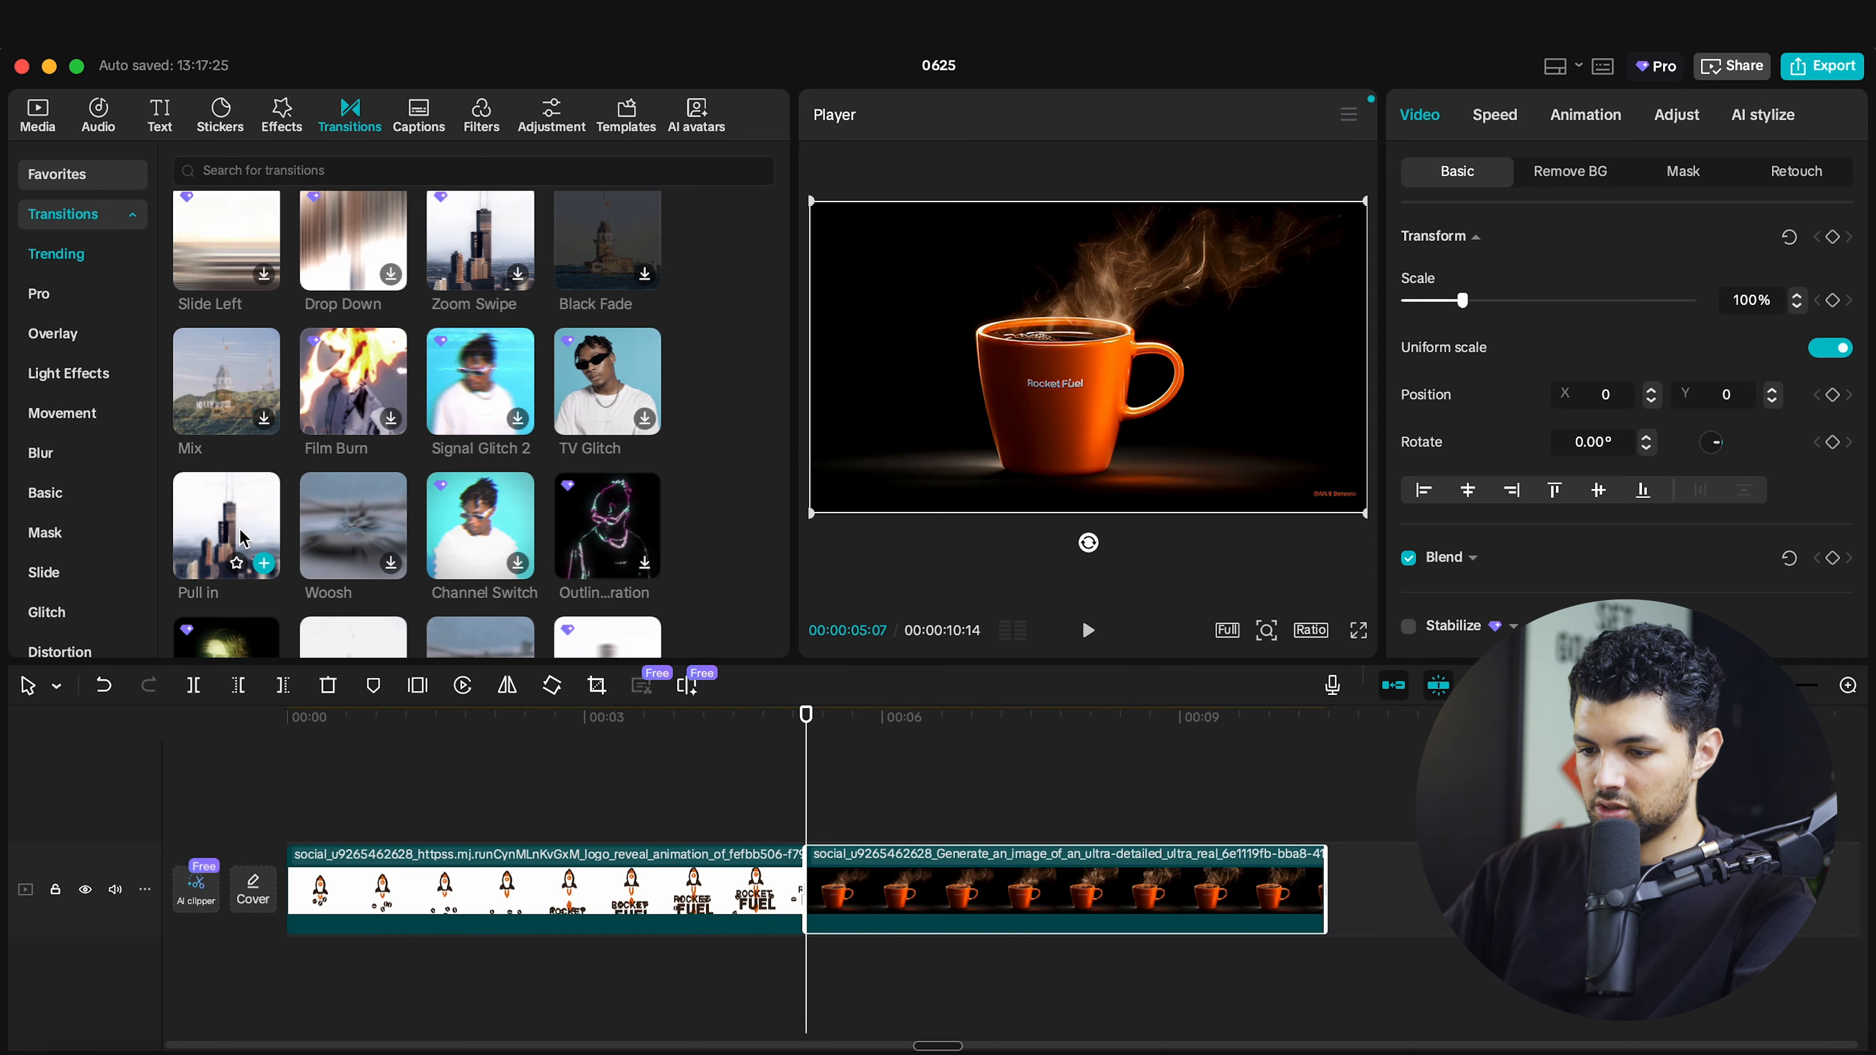
{"action": "left_click", "coordinate": [264, 563]}
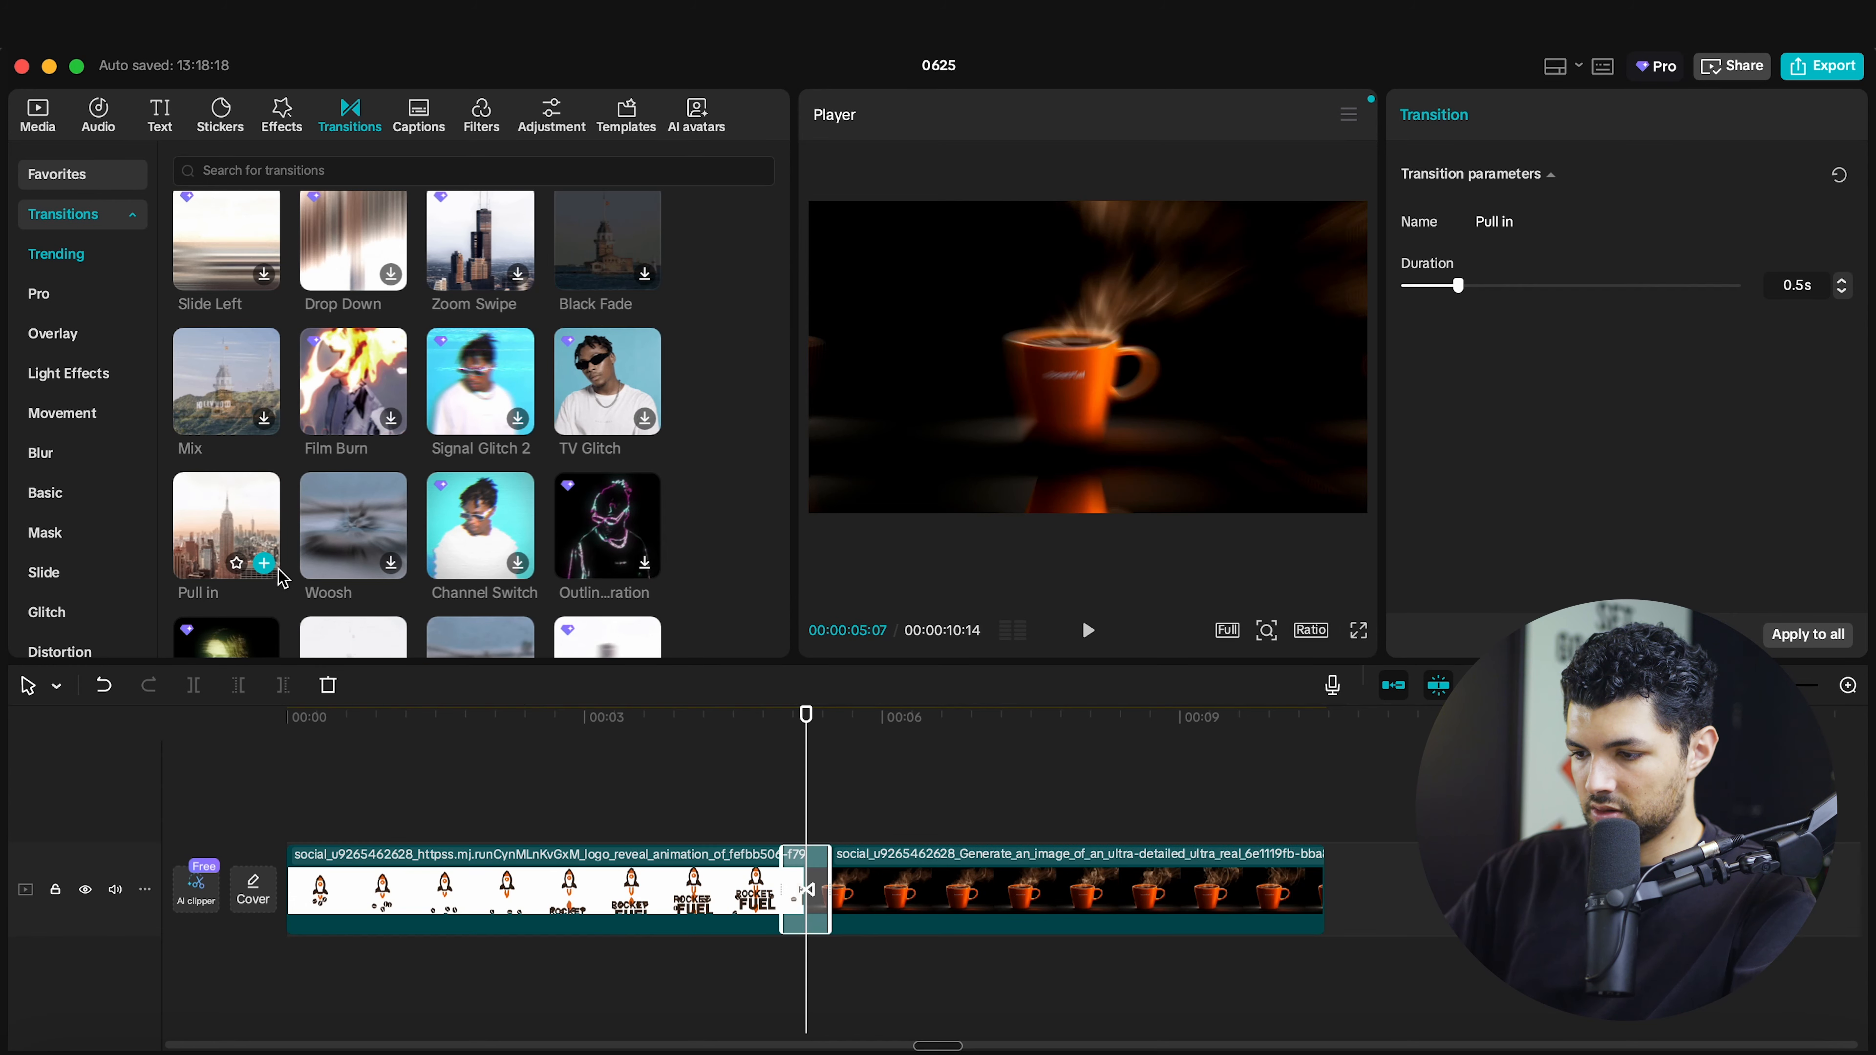
{"action": "left_click_drag", "start_coordinate": [793, 885], "coordinate": [782, 885]}
Play the edited sequence from its beginning, including a replay in full-screen preview.
{"action": "left_click_drag", "start_coordinate": [808, 739], "coordinate": [289, 791]}
{"action": "key", "text": "space"}
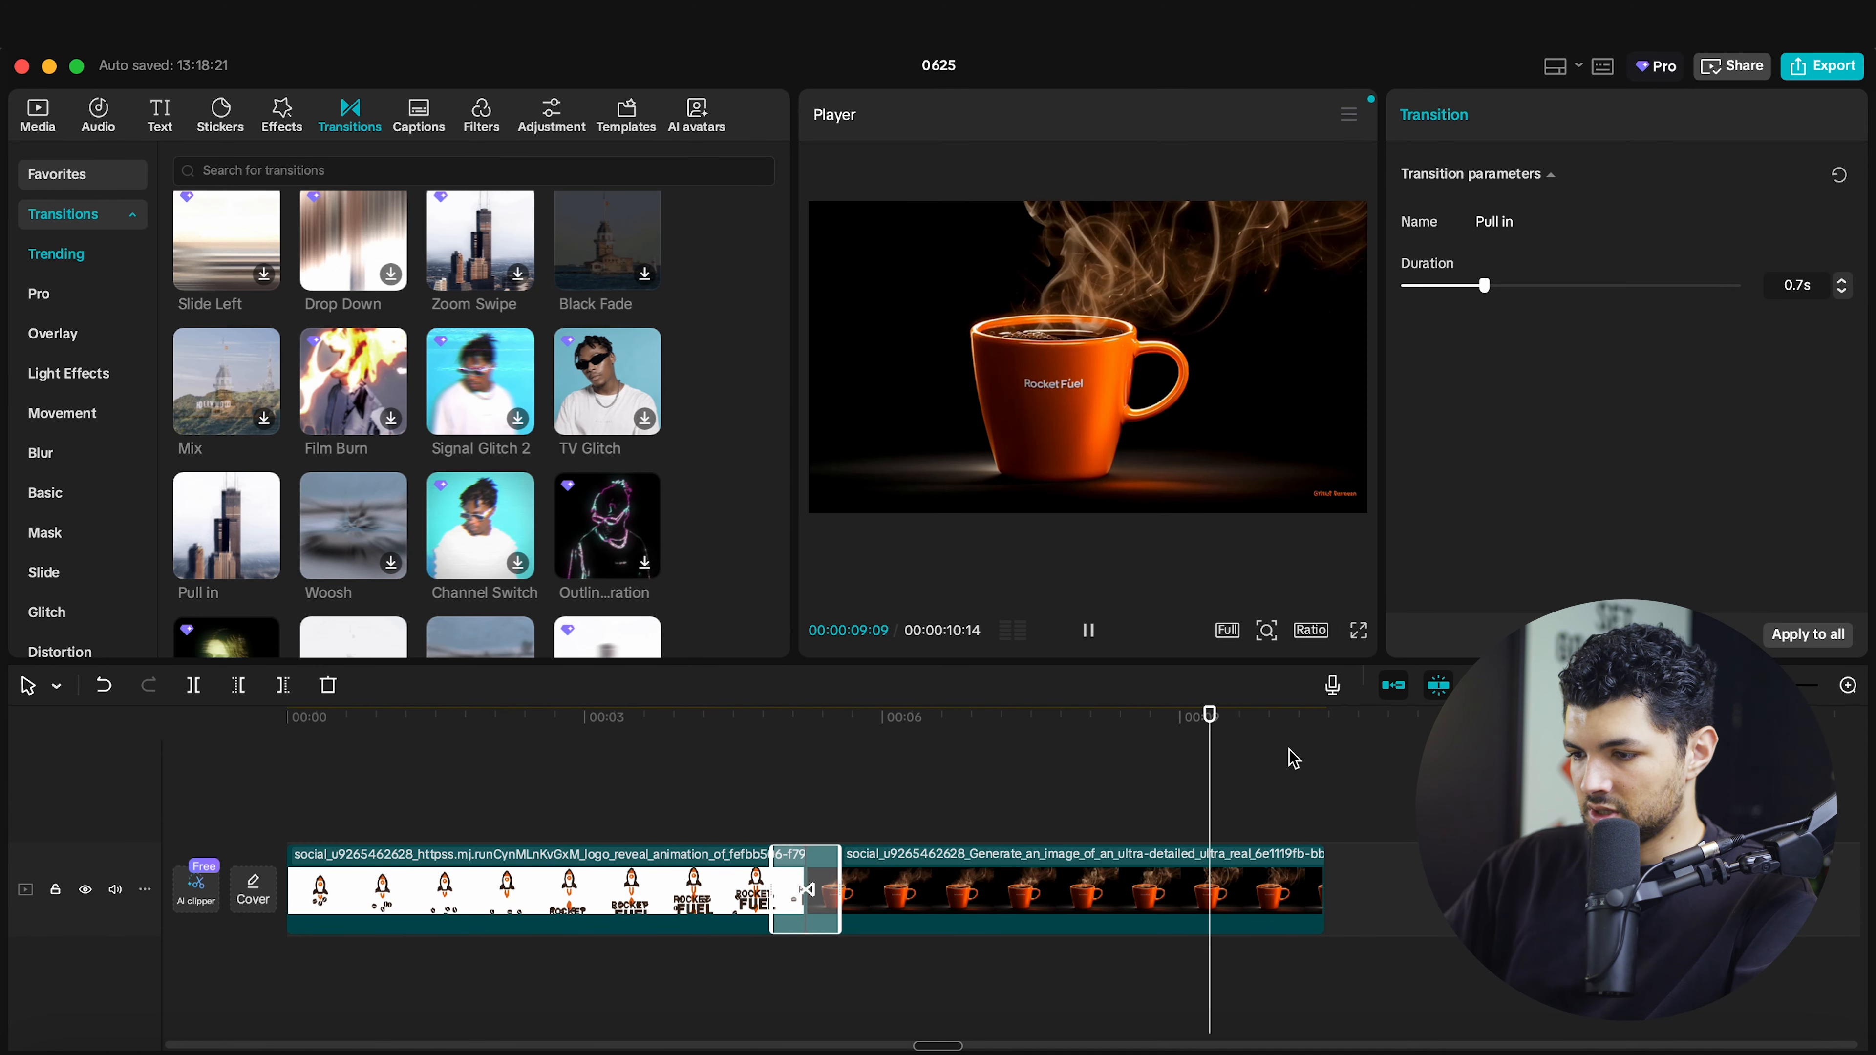
{"action": "left_click", "coordinate": [1358, 630]}
{"action": "left_click", "coordinate": [590, 941]}
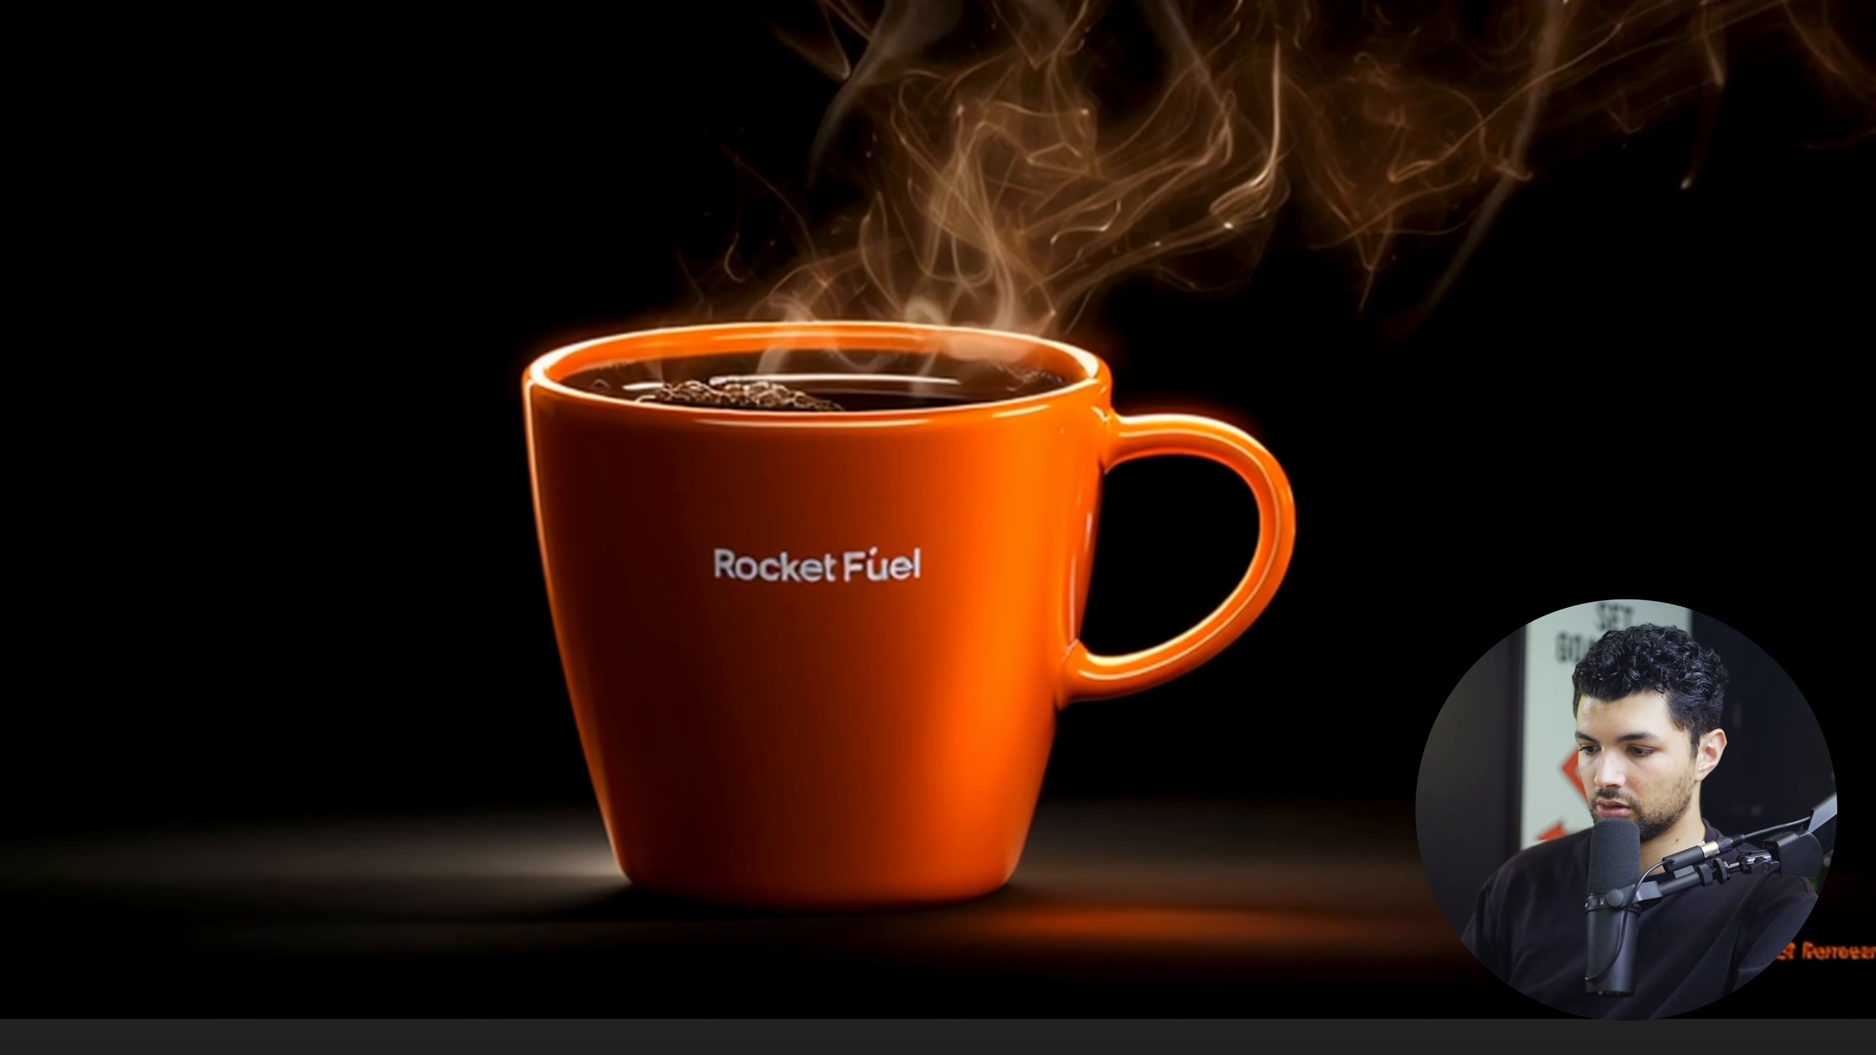
{"action": "left_click", "coordinate": [1283, 941]}
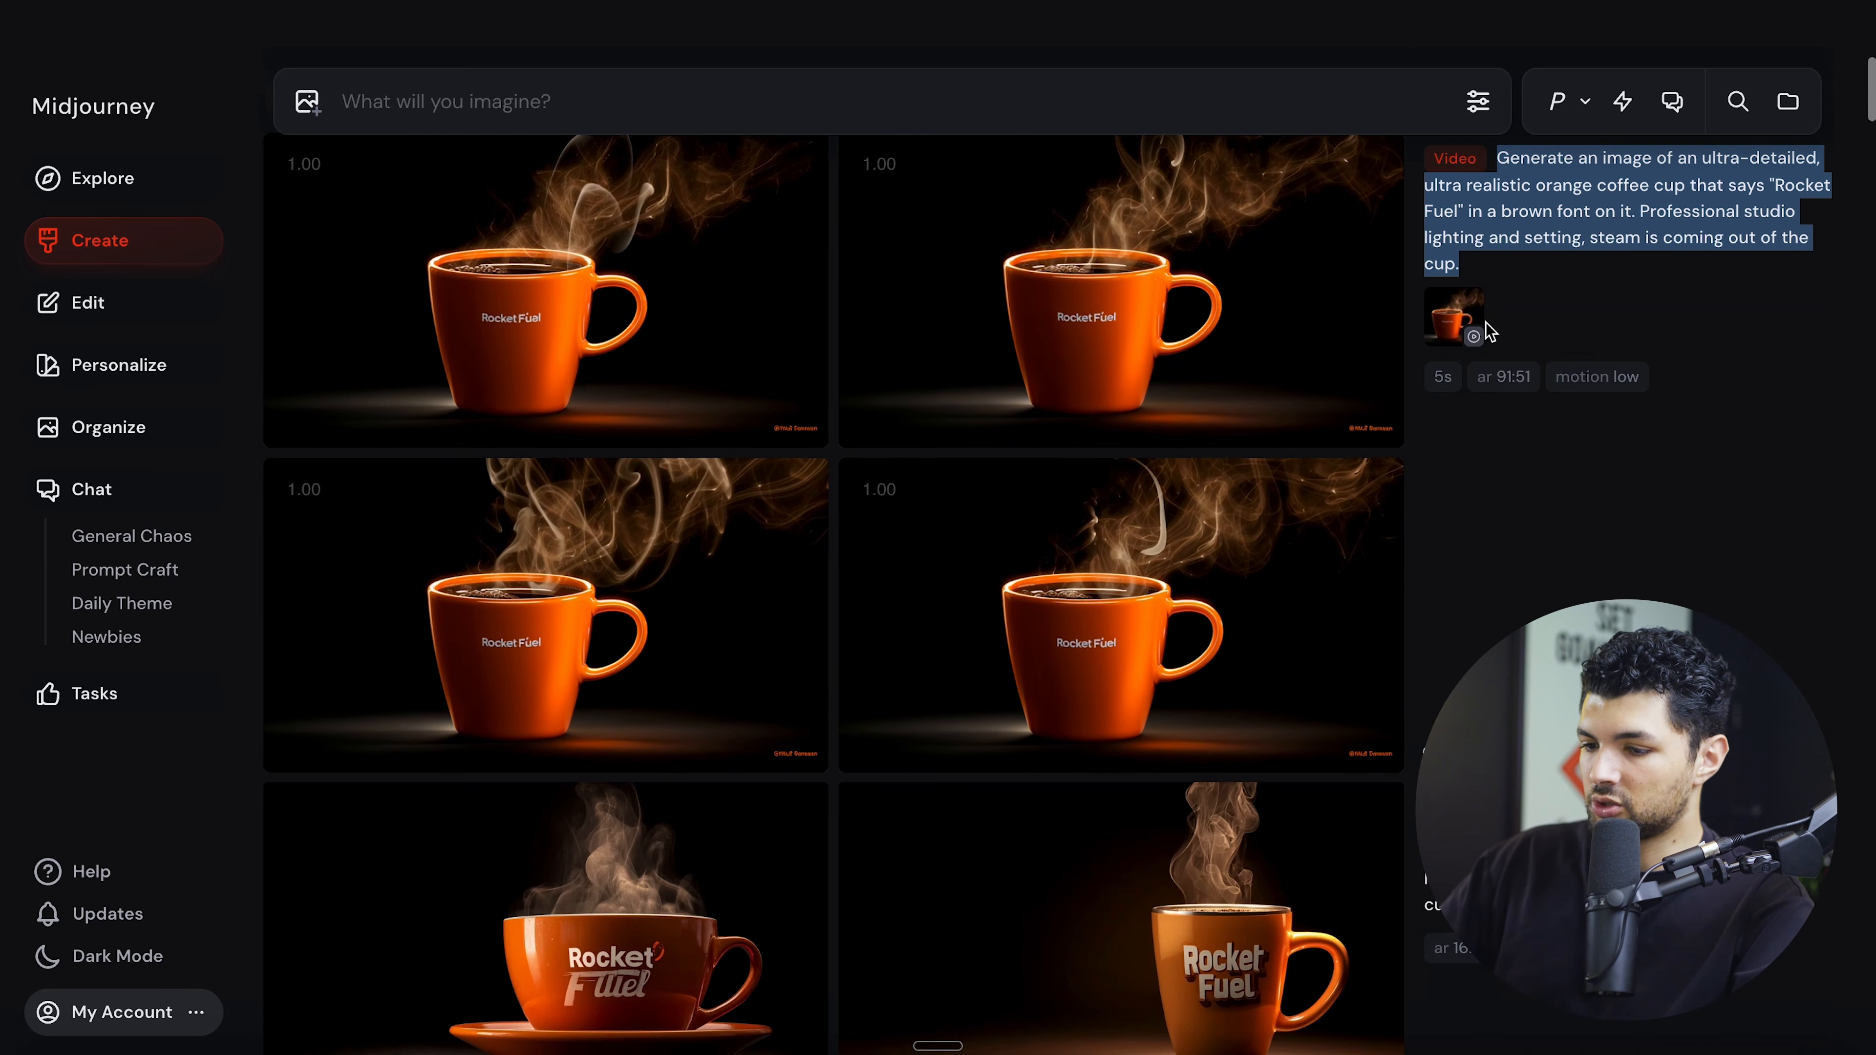
Look over the cup videos in Midjourney, and scrub the full-screen CapCut preview from the rocket to the final cup frame.
{"action": "scroll", "coordinate": [1495, 317], "scroll_direction": "down", "scroll_amount": 6}
{"action": "scroll", "coordinate": [982, 529], "scroll_direction": "up", "scroll_amount": 4}
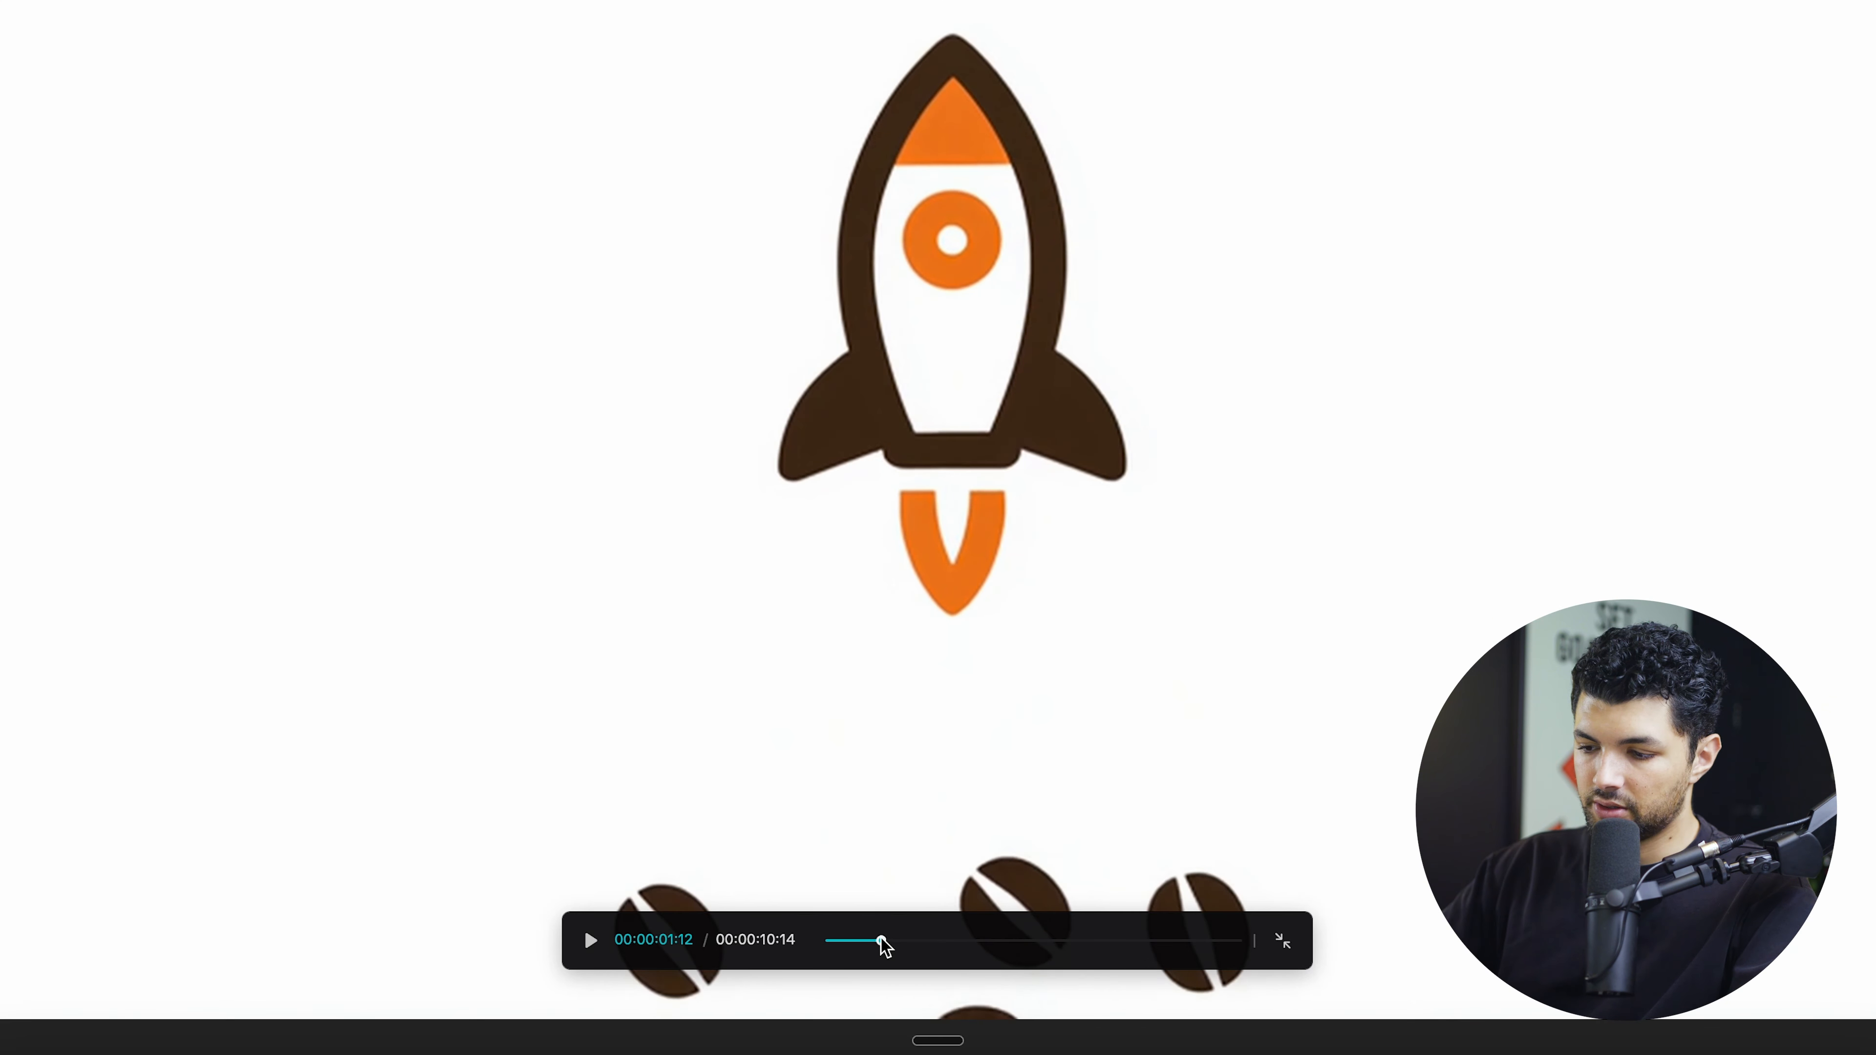
{"action": "left_click_drag", "start_coordinate": [883, 946], "coordinate": [1244, 959]}
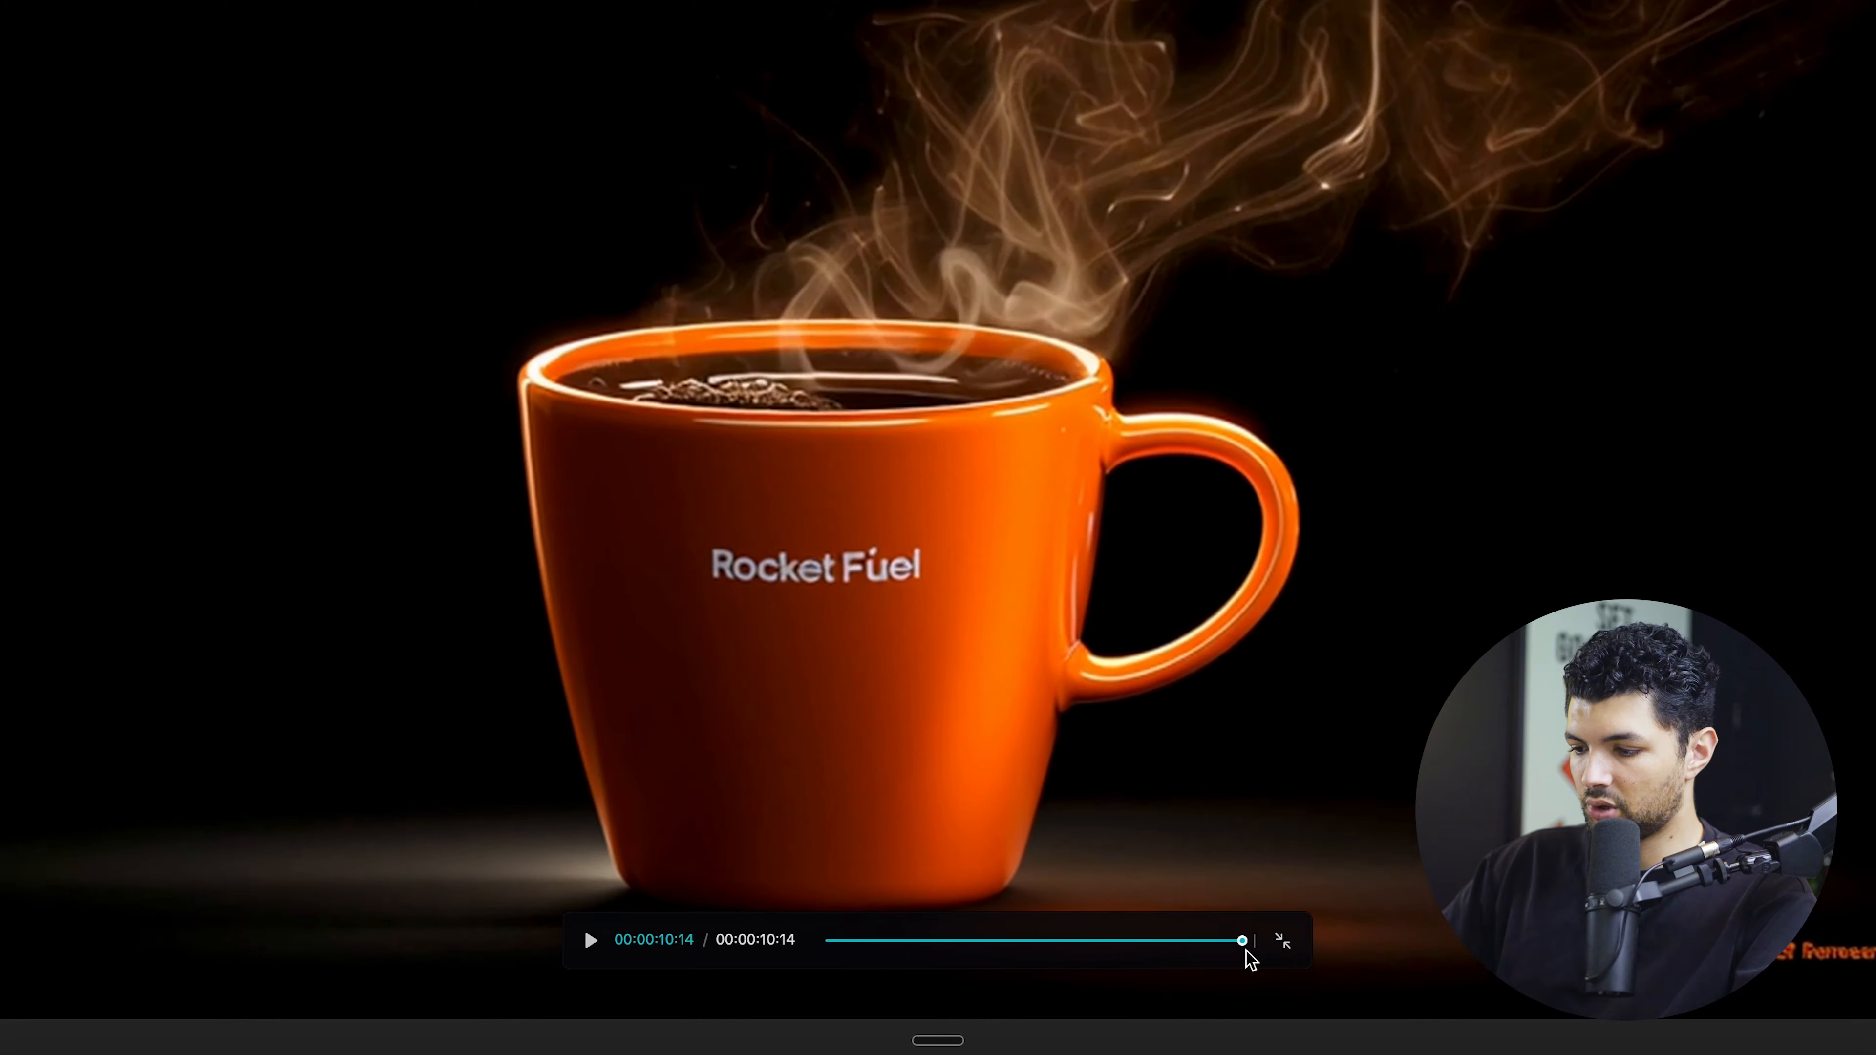
{"action": "key", "text": "Escape"}
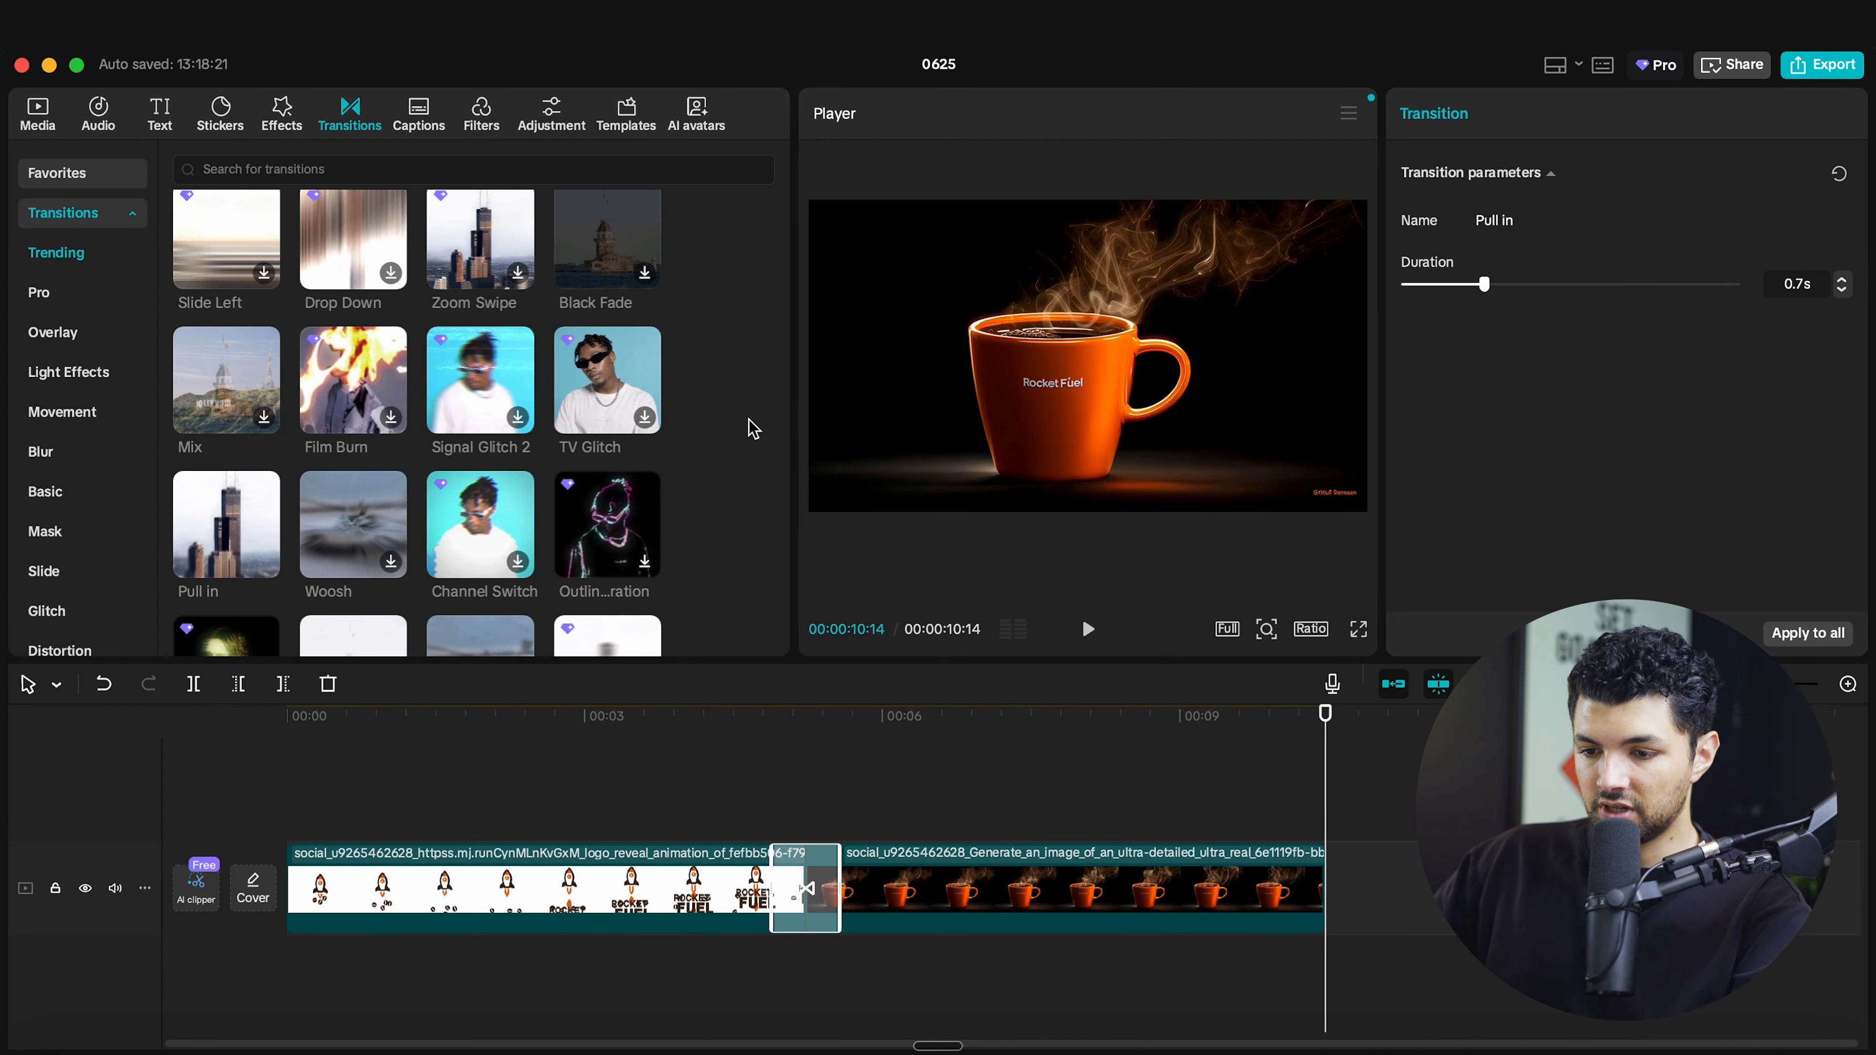
{"action": "left_click", "coordinate": [330, 772]}
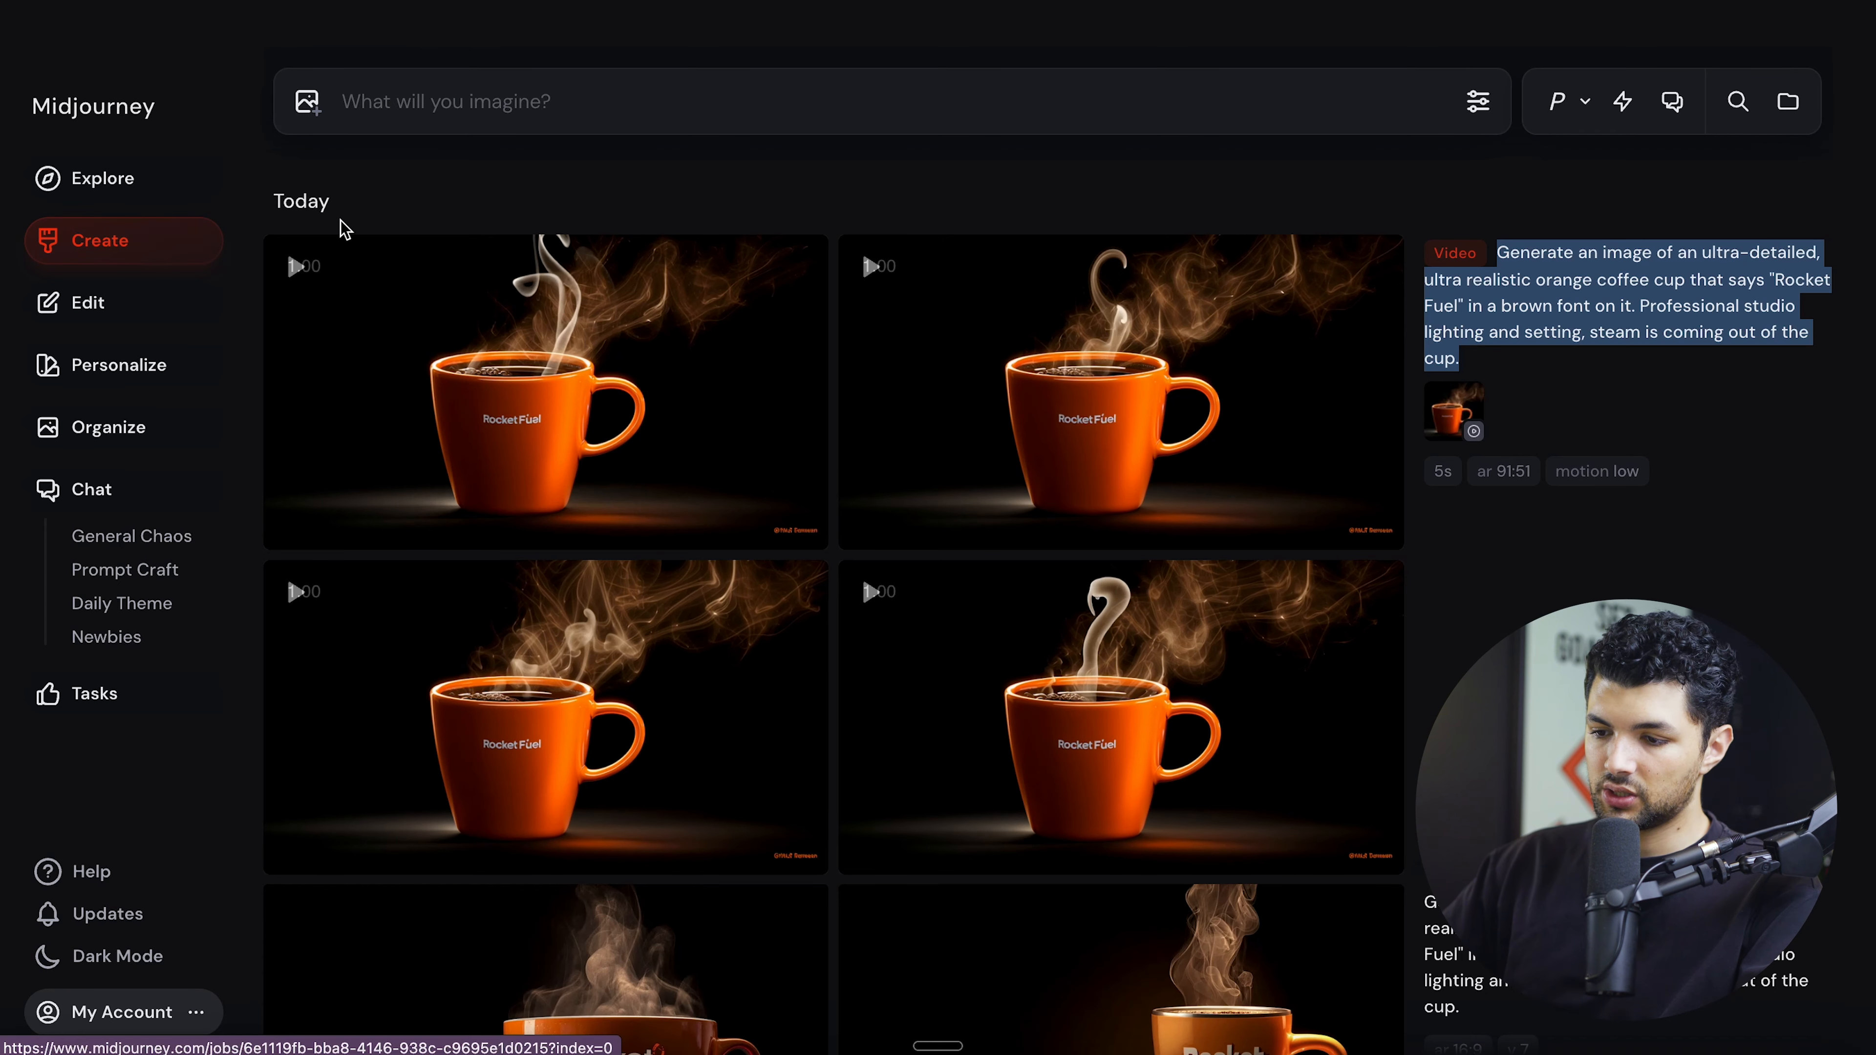
Open Midjourney's Explore gallery and browse the community images and videos.
{"action": "left_click", "coordinate": [166, 175]}
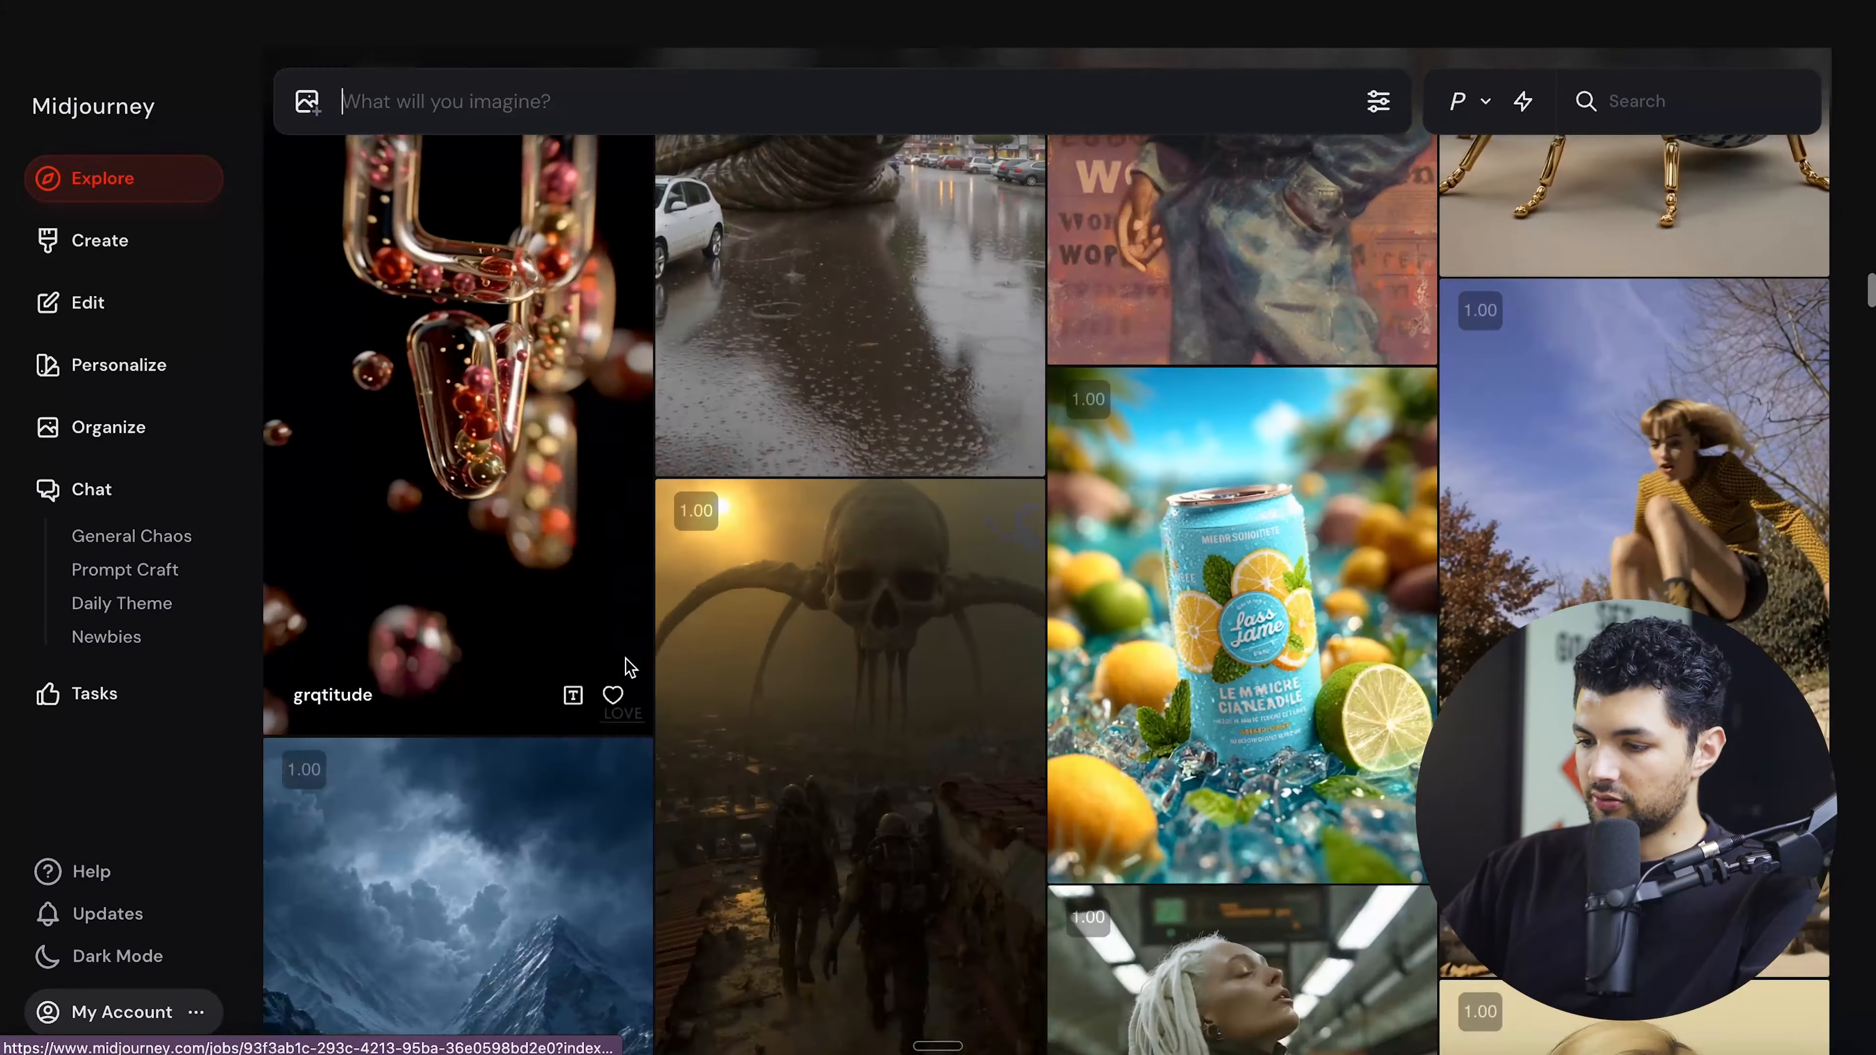
{"action": "scroll", "coordinate": [1158, 595], "scroll_direction": "down", "scroll_amount": 5}
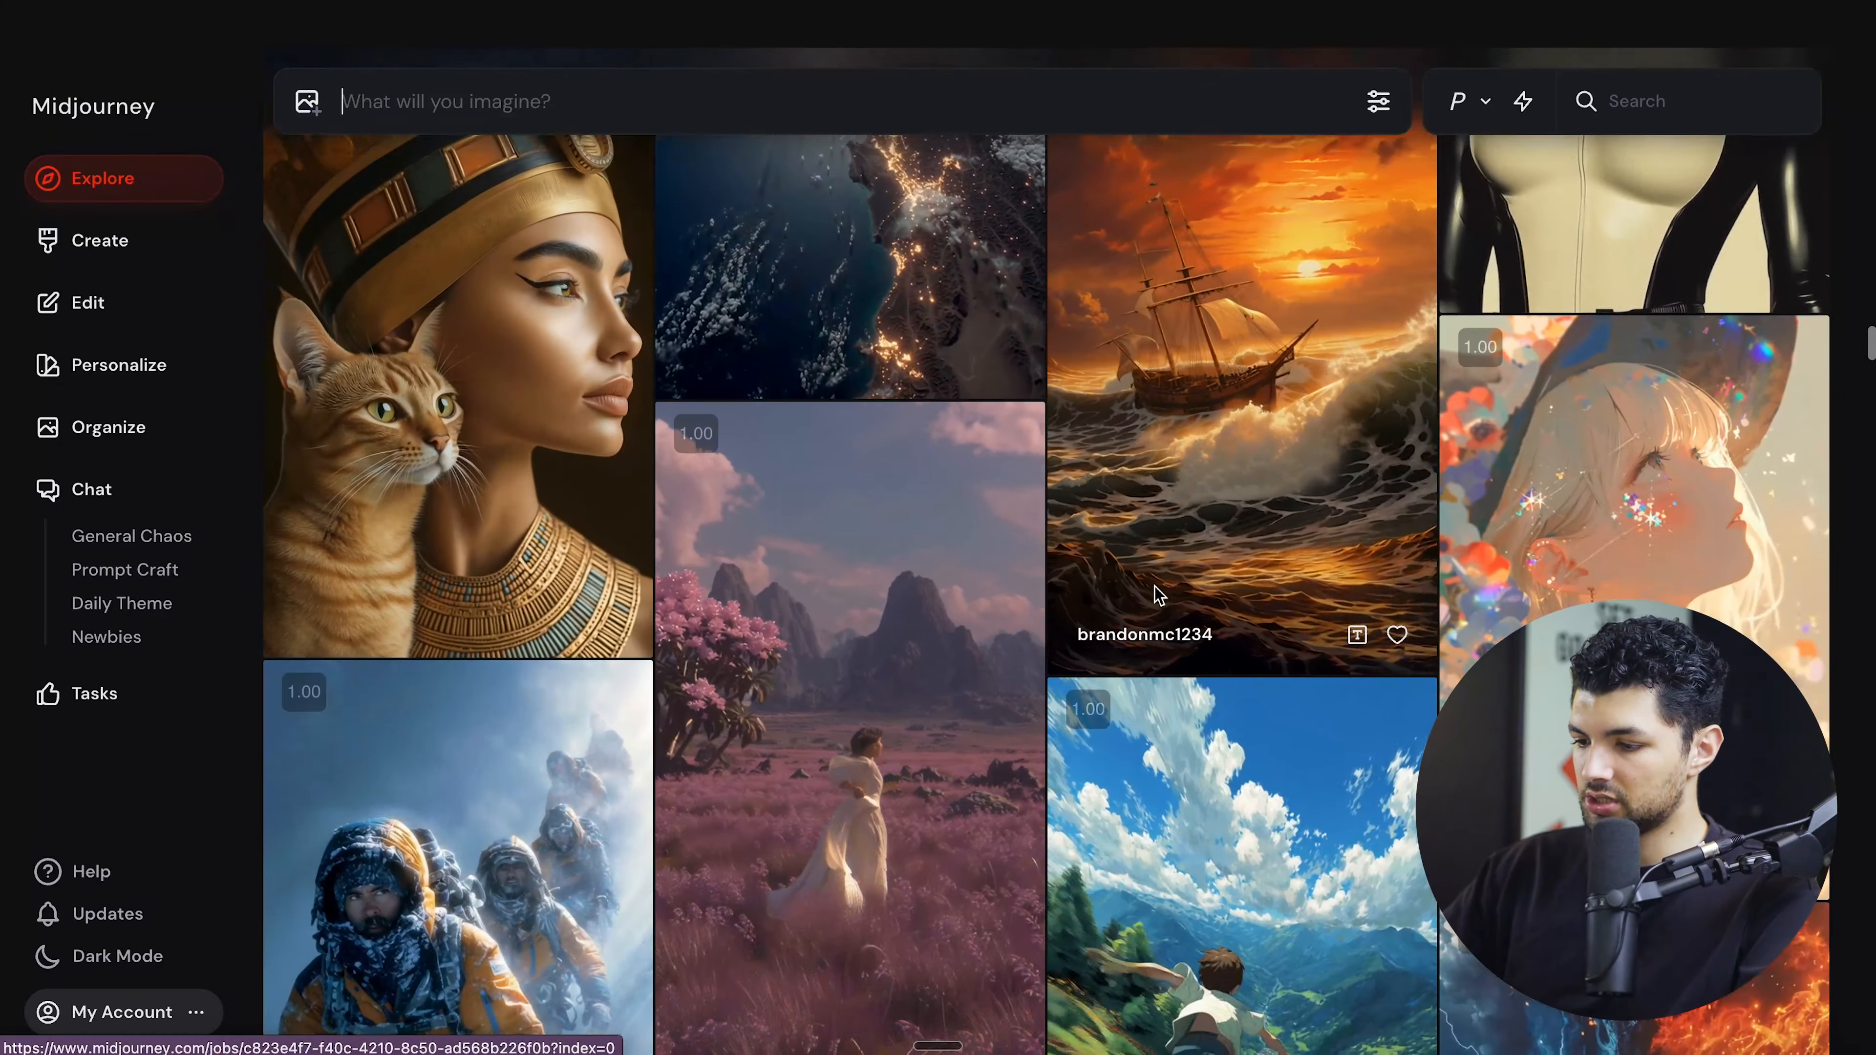